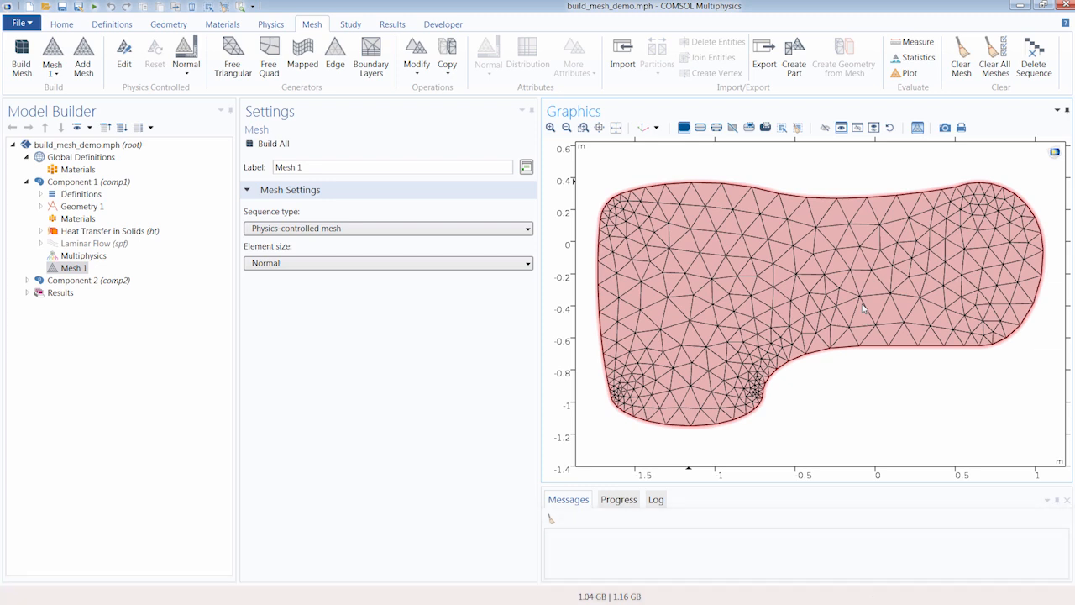
Show the governing equation in the settings of the Heat Transfer in Solids interface
click(133, 232)
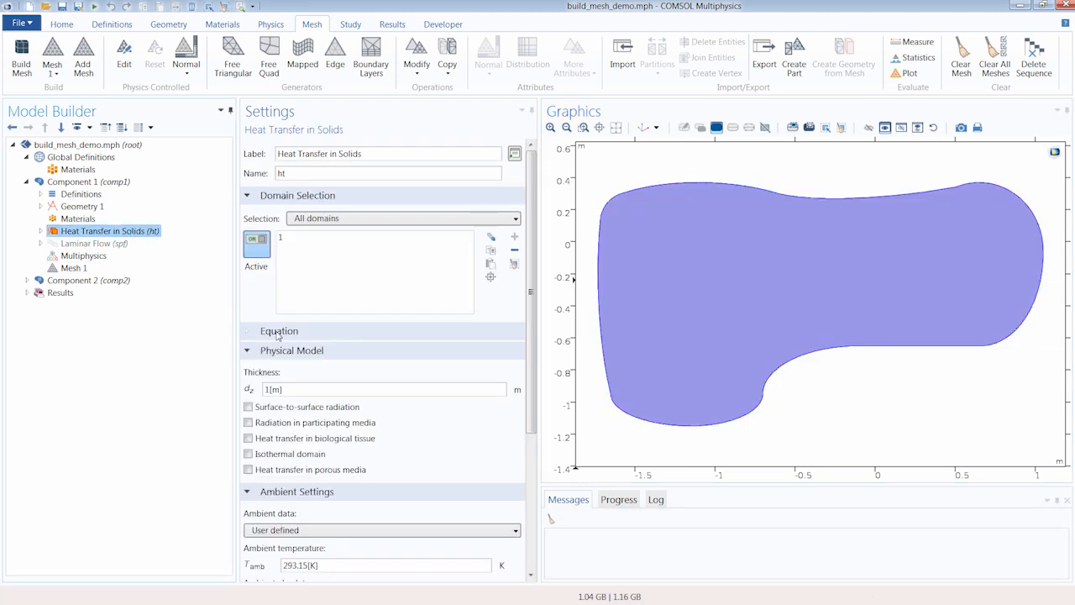
click(278, 333)
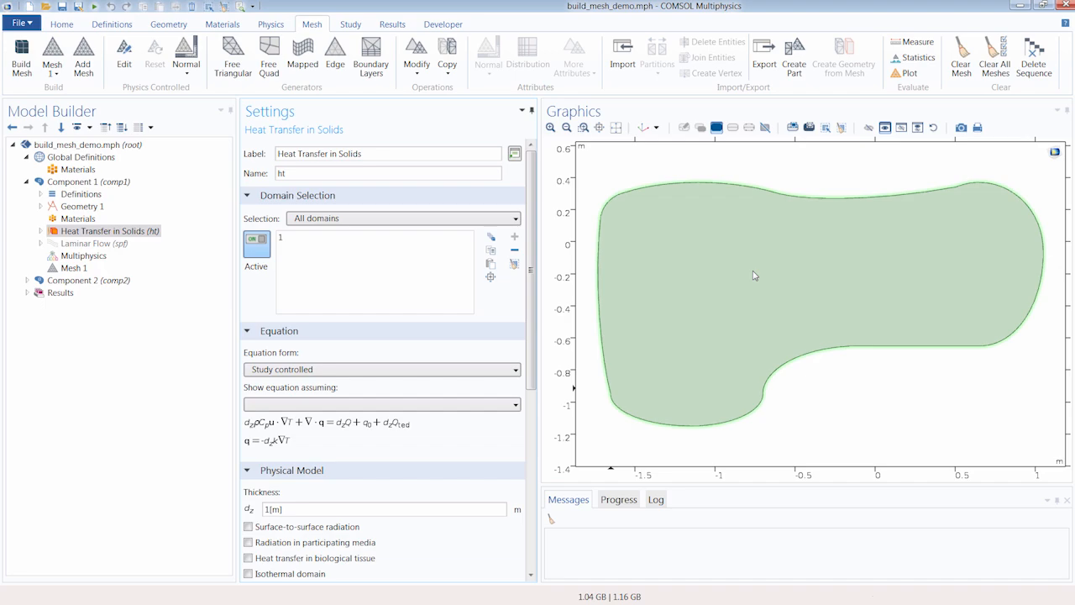
Examine the triangular elements of Mesh 1 up close around the concave lower boundary, ending with the whole mesh in view
click(72, 268)
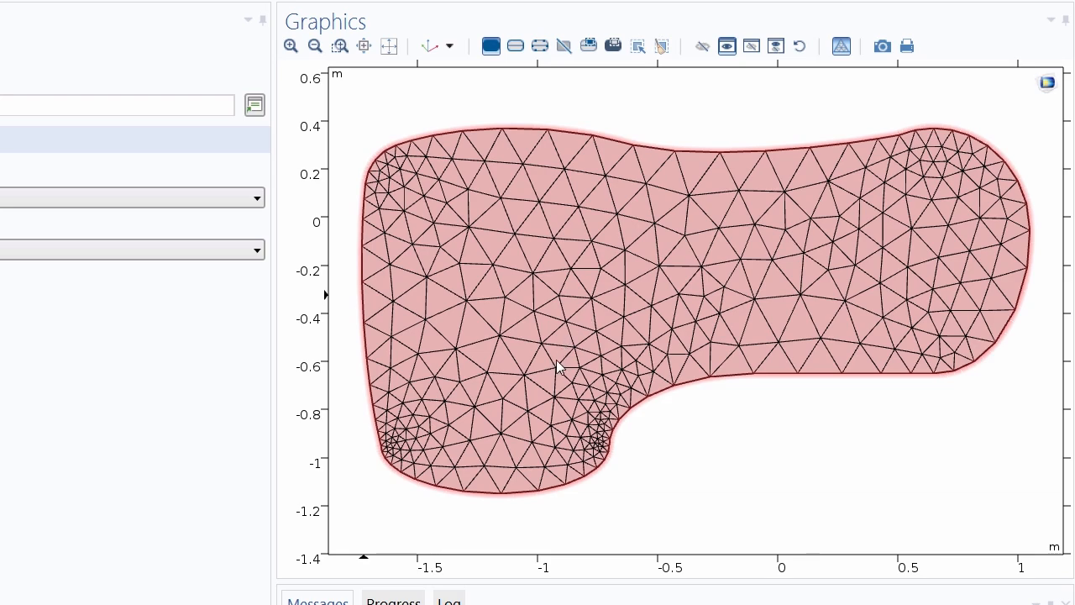
middle_drag(623, 355, 502, 231)
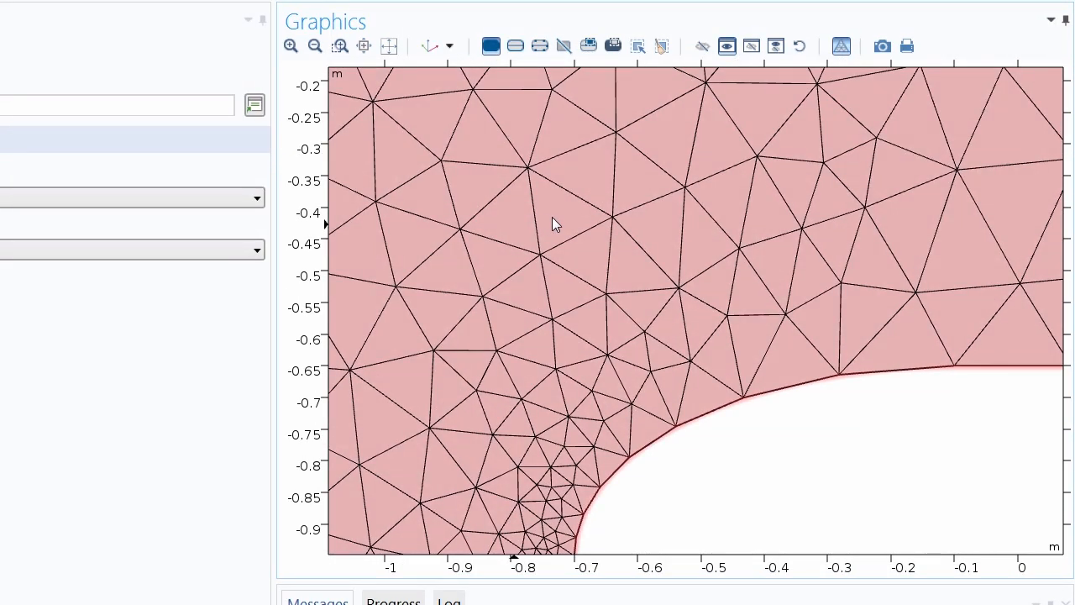
right_drag(554, 224, 620, 208)
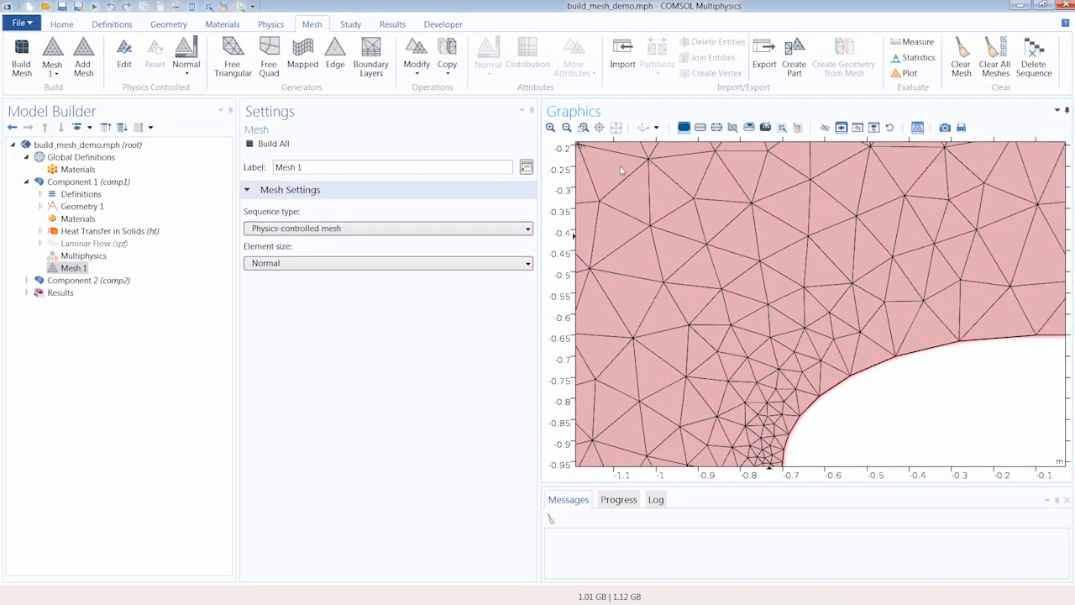
click(615, 128)
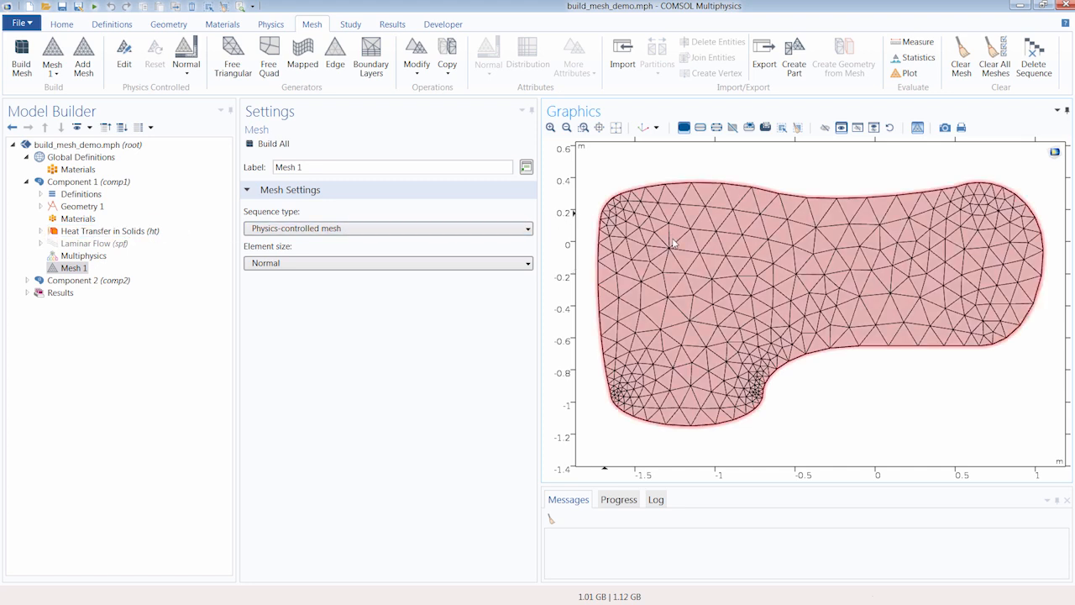
Swap the active physics of Component 1 from Heat Transfer in Solids to Laminar Flow and rebuild Mesh 1
right_click(115, 232)
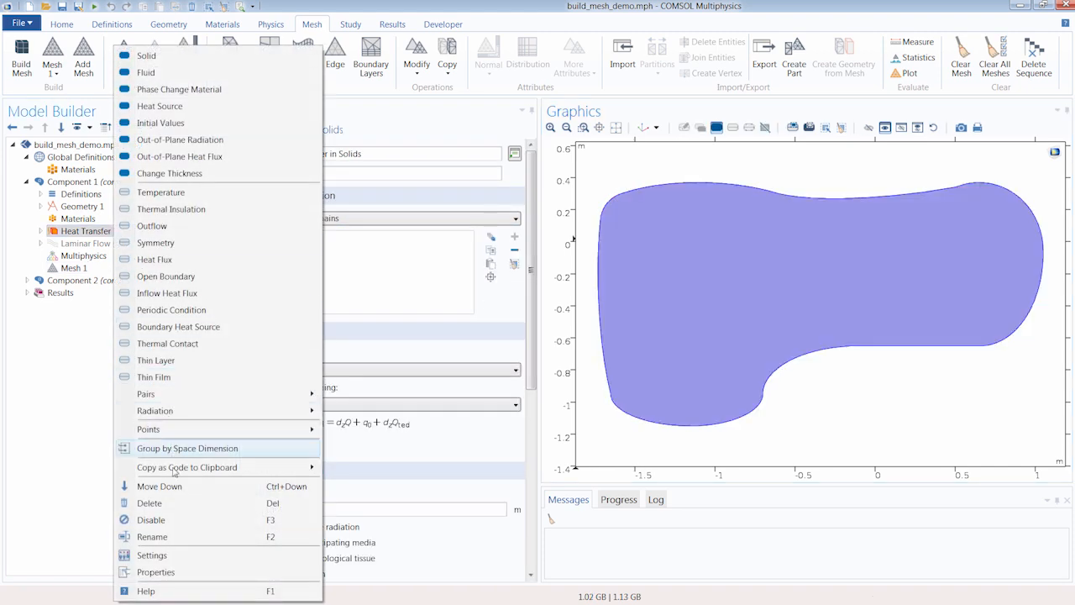
click(151, 519)
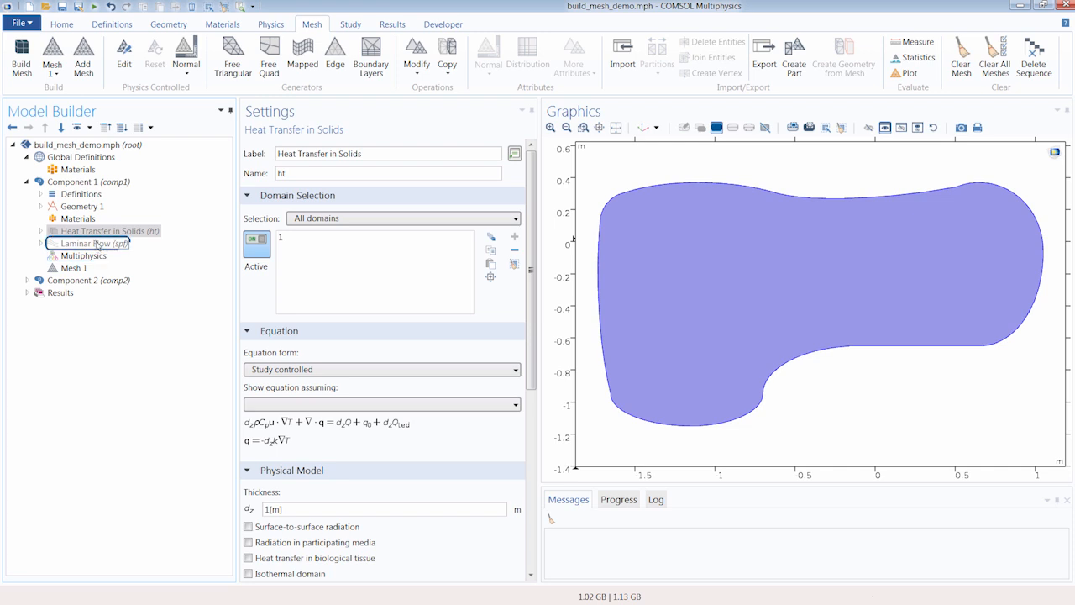
right_click(97, 243)
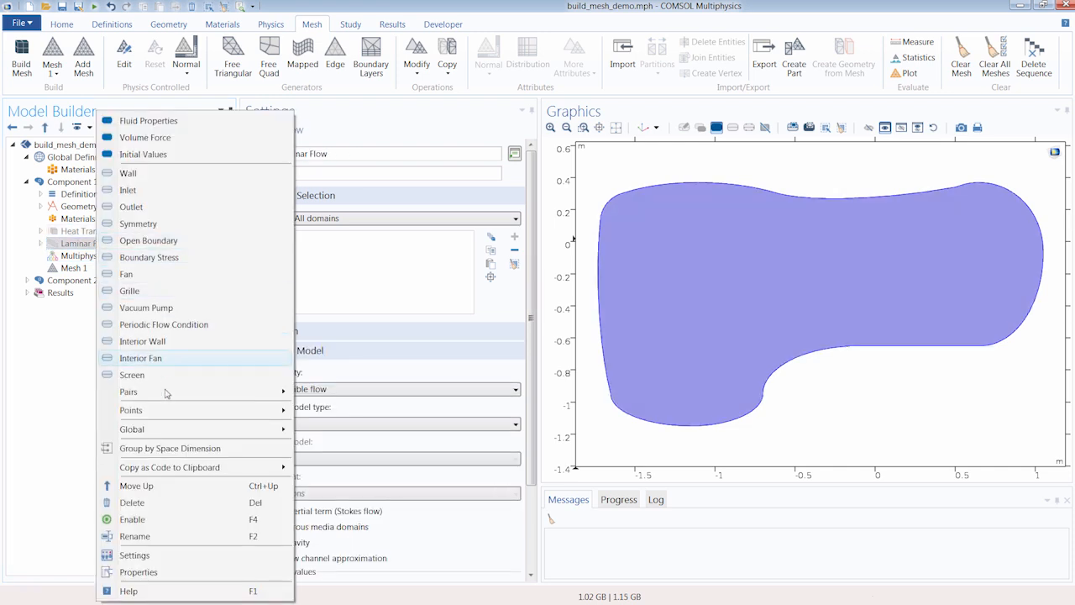
click(155, 523)
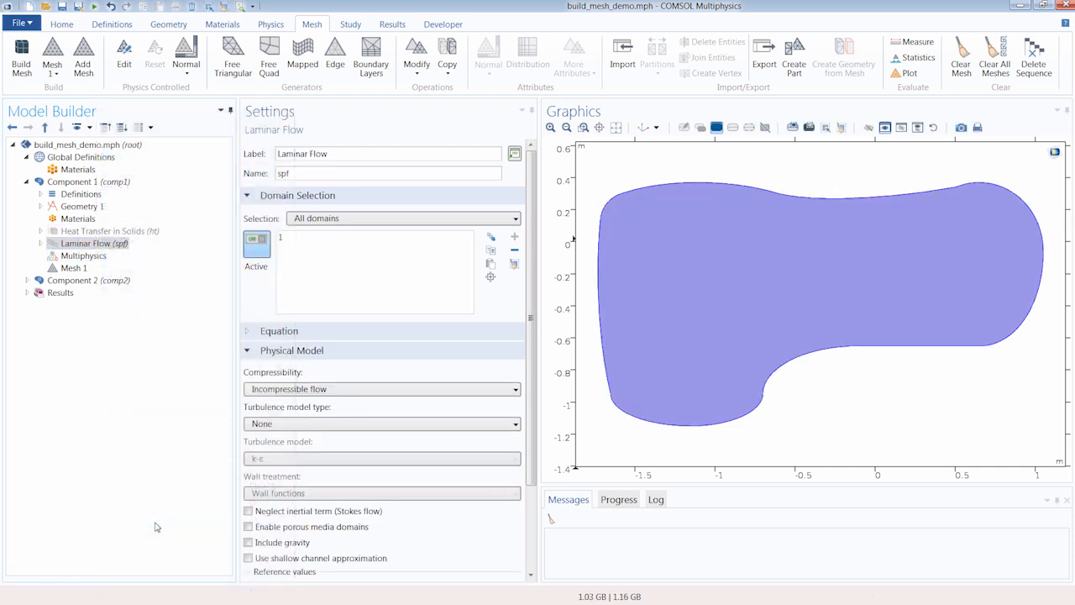
click(75, 268)
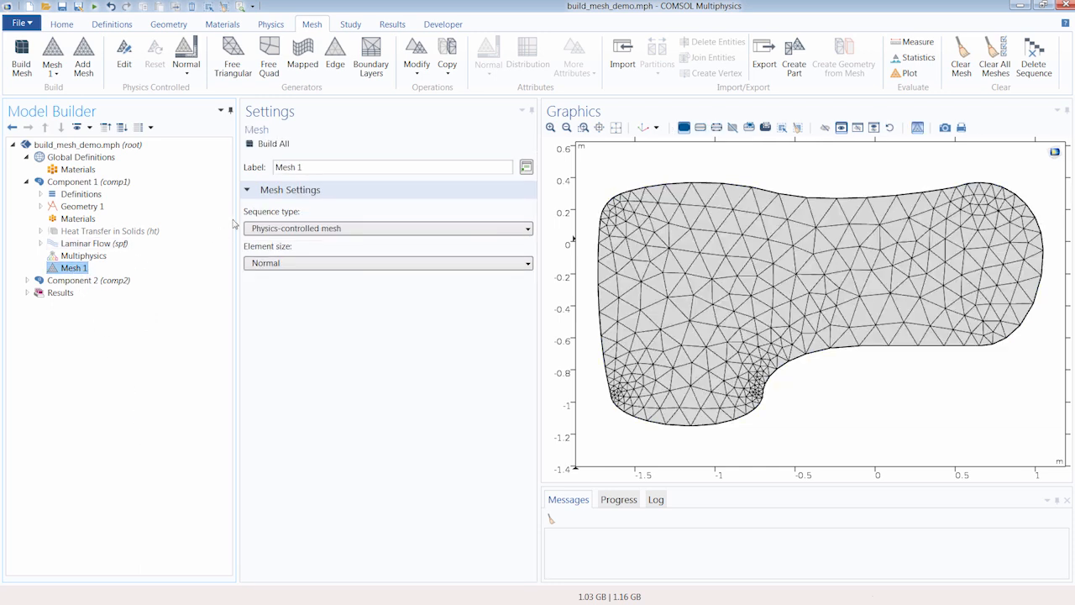
click(274, 147)
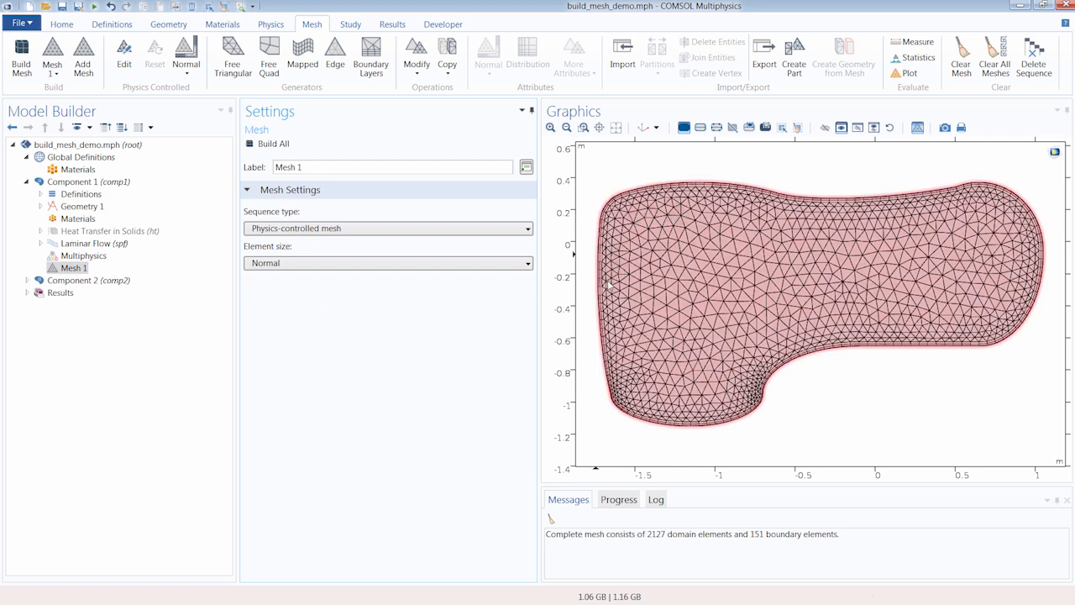
Review the available element sizes and sequence types for Mesh 1, keeping Normal and Physics-controlled mesh
click(305, 264)
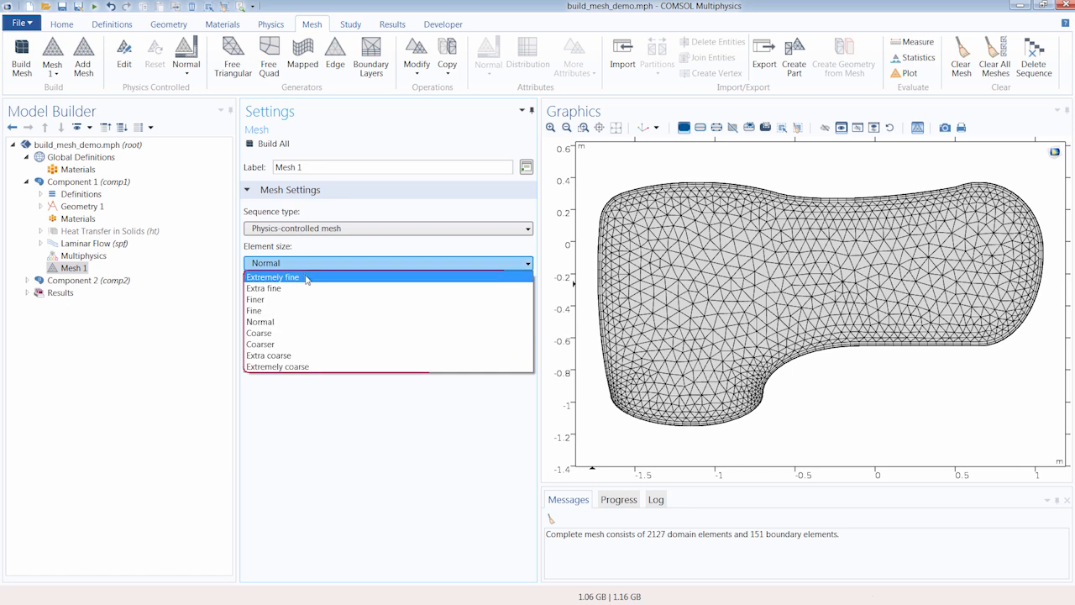
click(289, 327)
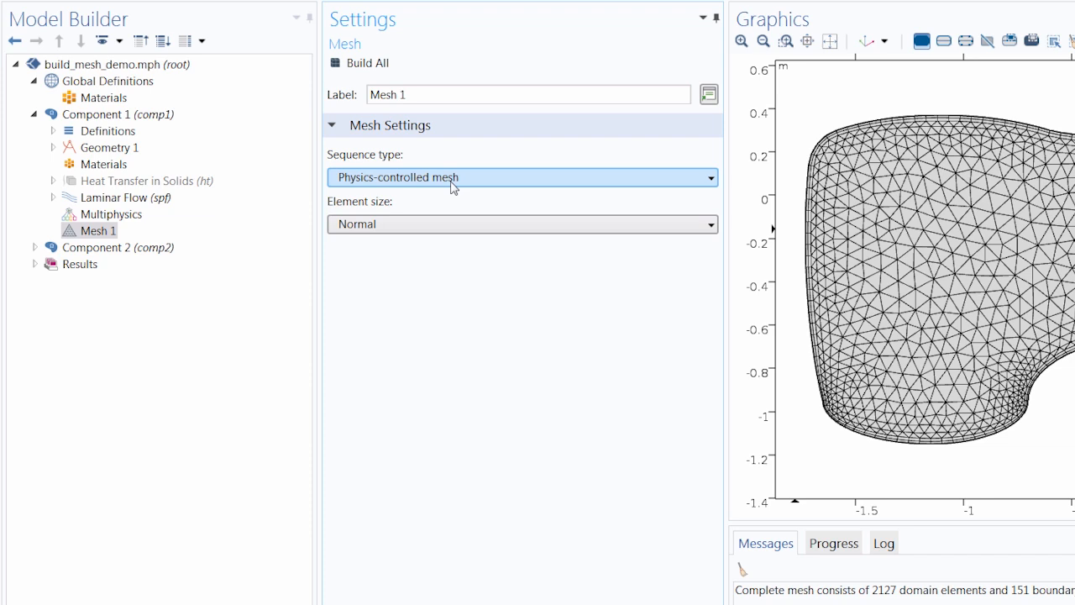
click(451, 177)
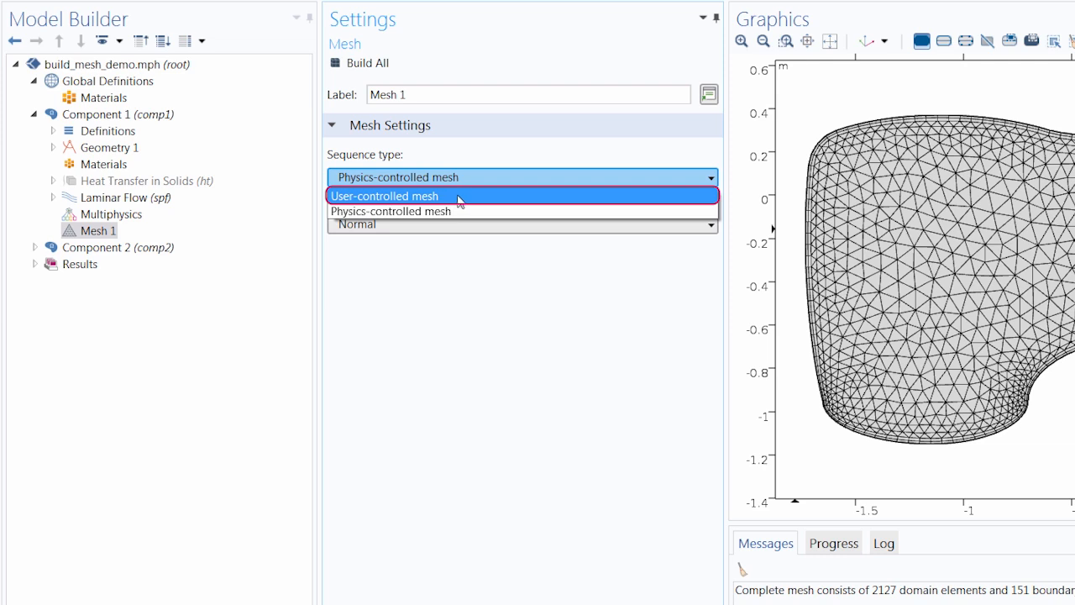
click(549, 297)
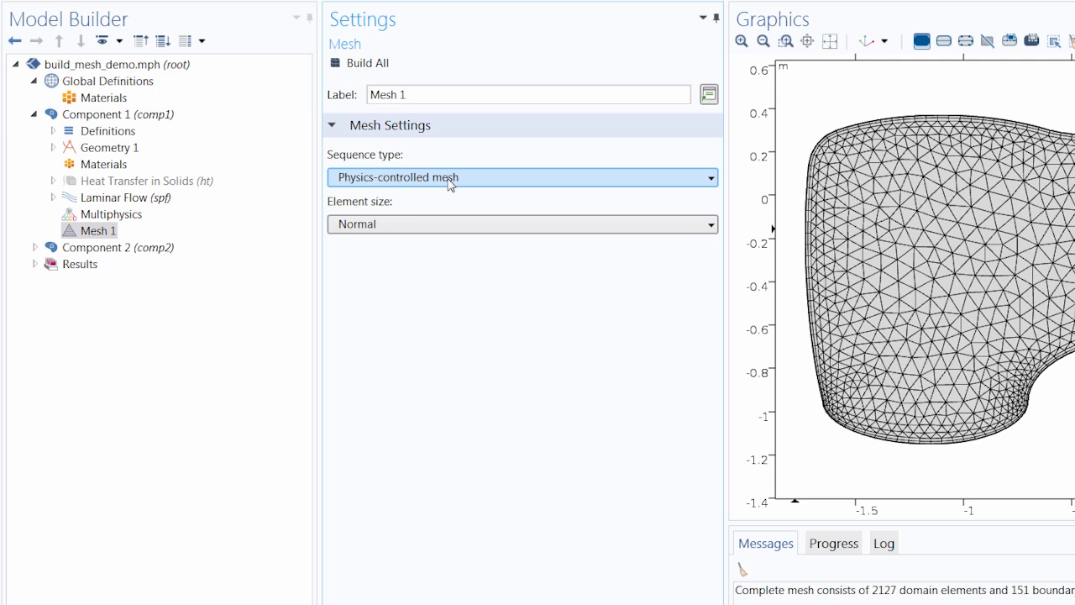
Make the physics-induced sequence of Mesh 1 editable and look through its Boundary Layers 1, Size 1 and Corner Refinement 1 nodes
right_click(94, 232)
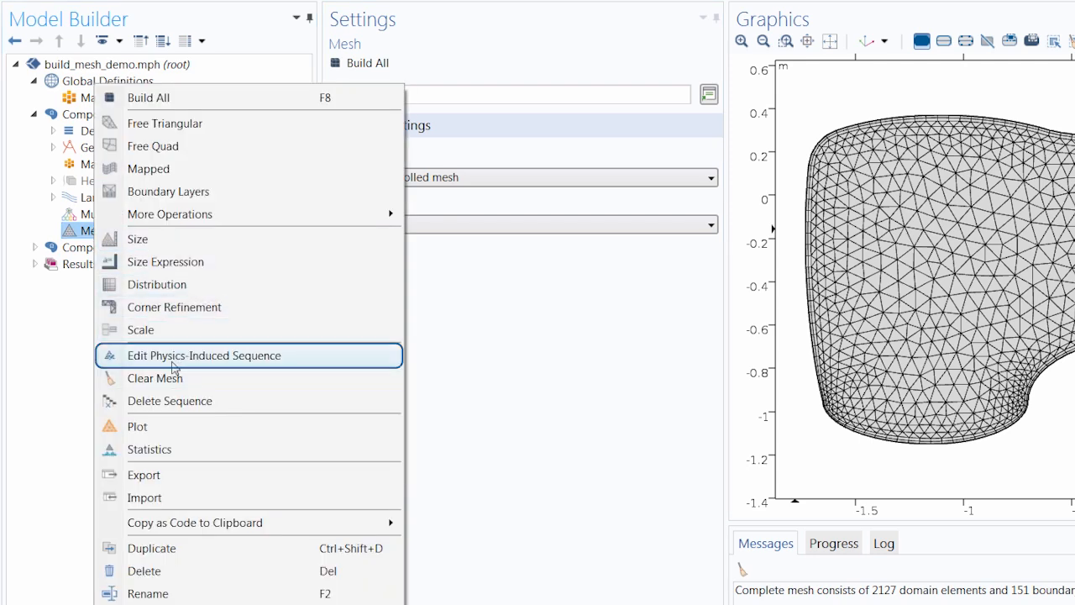
click(206, 356)
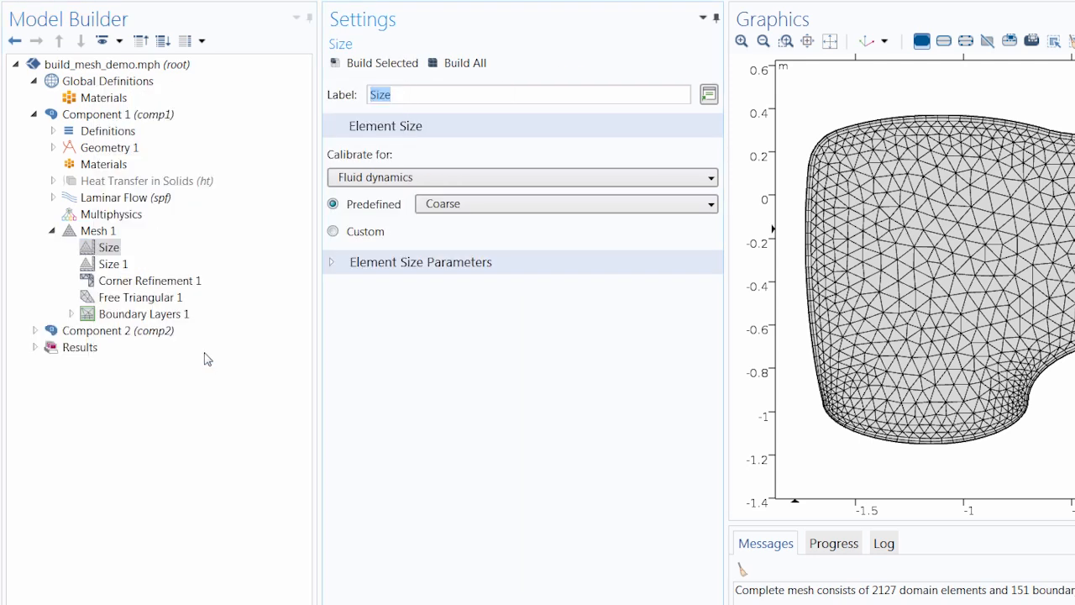
click(70, 313)
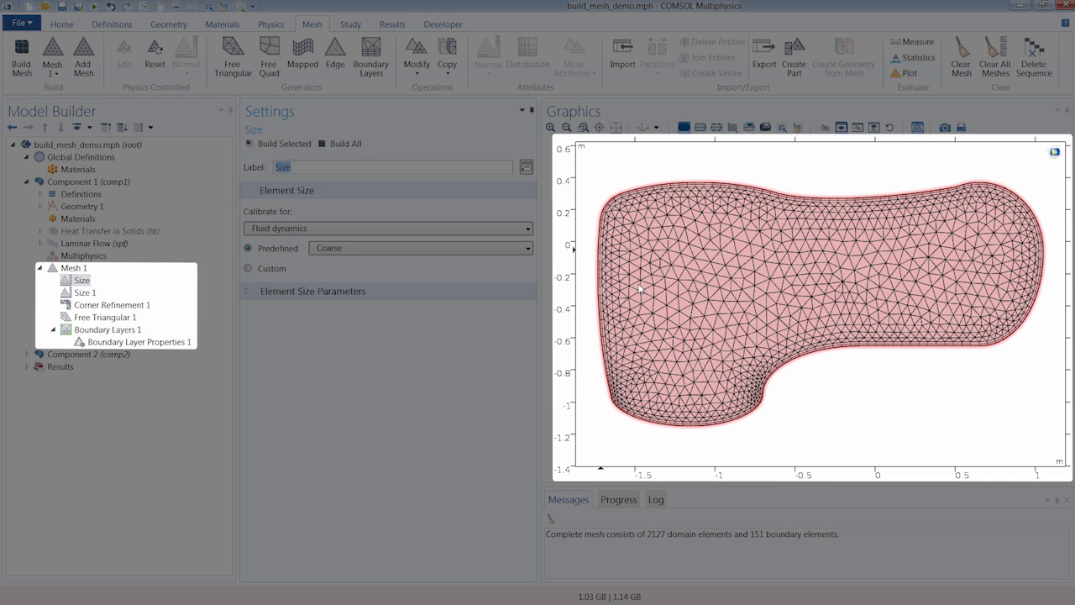
click(85, 292)
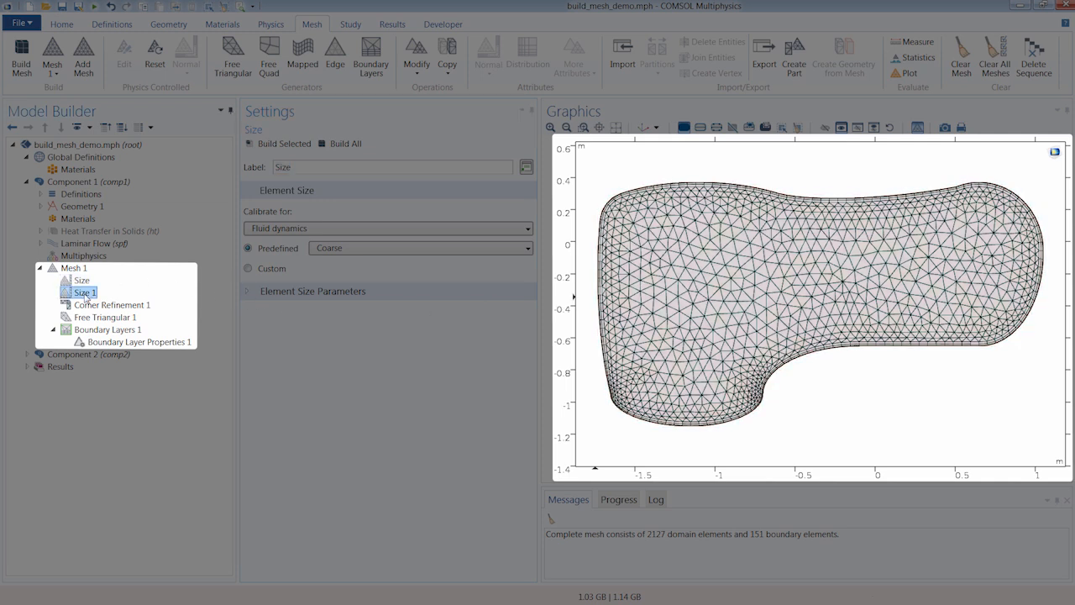
click(102, 305)
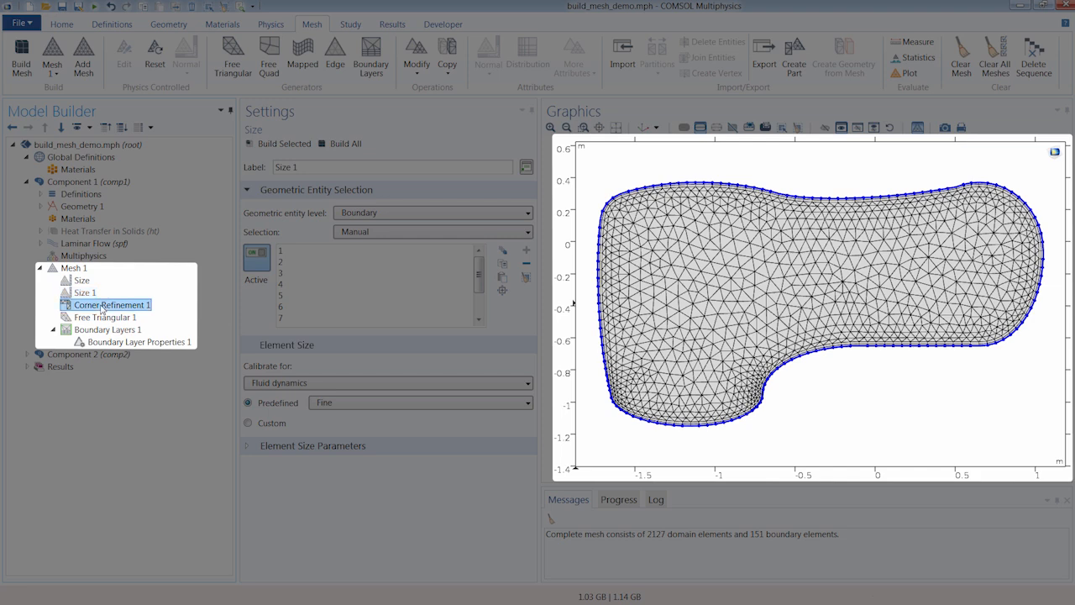
Add a Size attribute with the predefined Coarse element size to Free Triangular 1 and rebuild the whole mesh
click(101, 319)
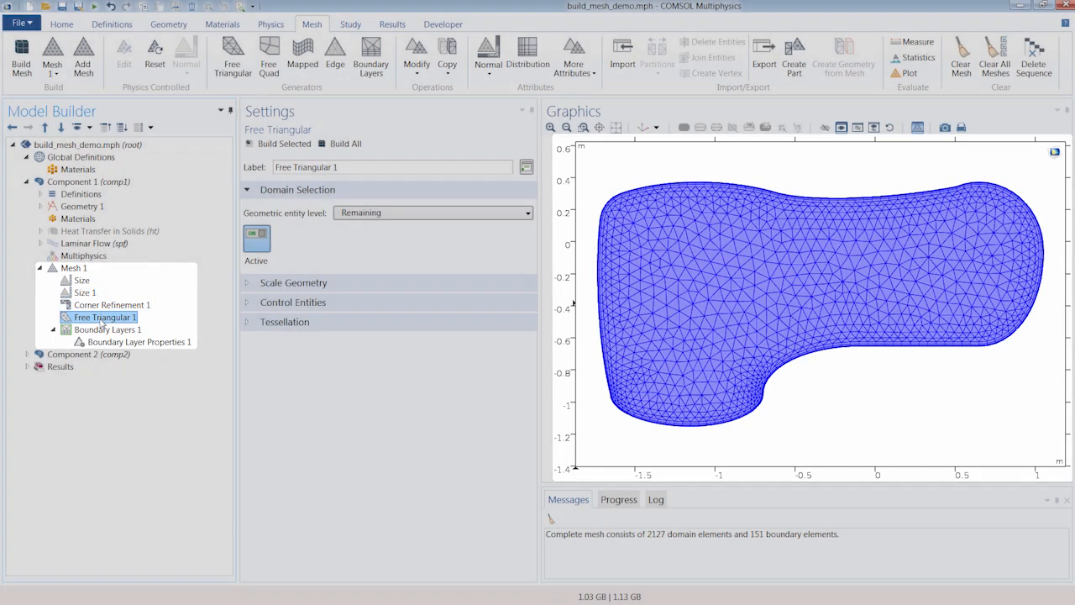
right_click(101, 318)
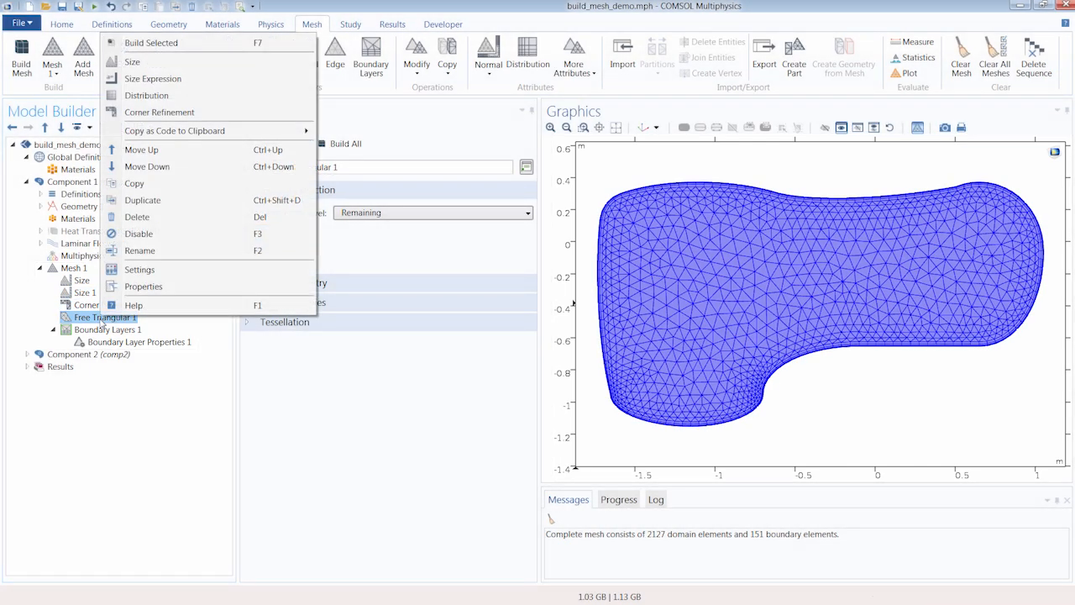
click(148, 63)
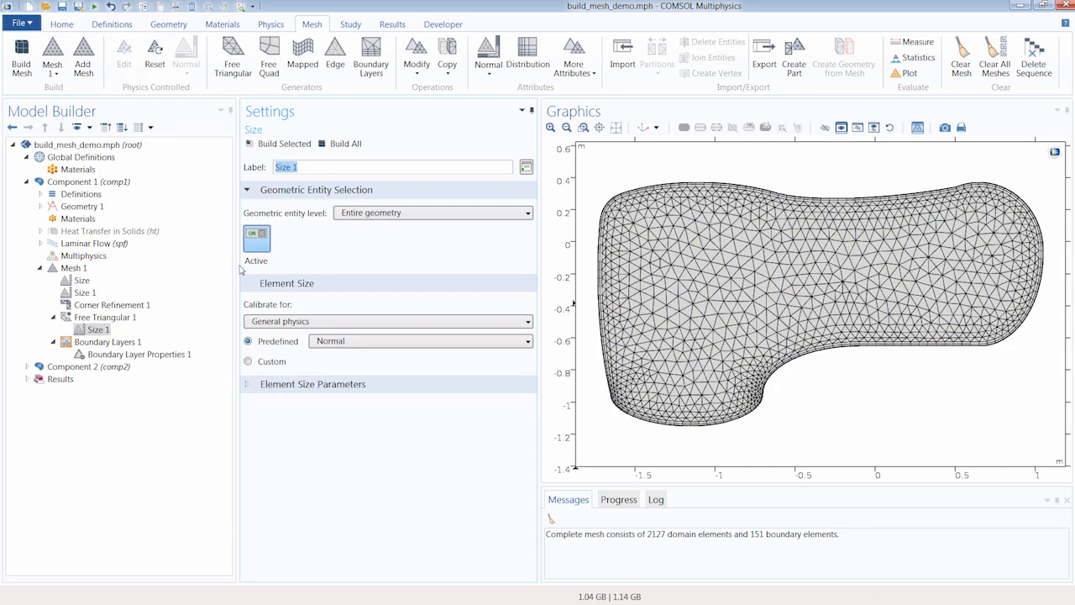
click(314, 340)
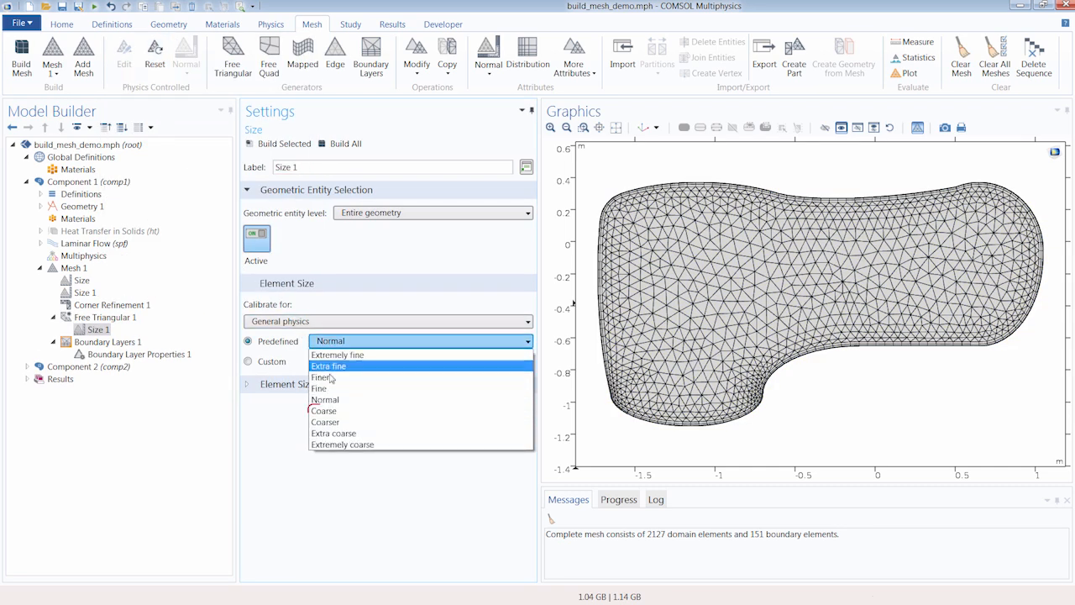
click(332, 412)
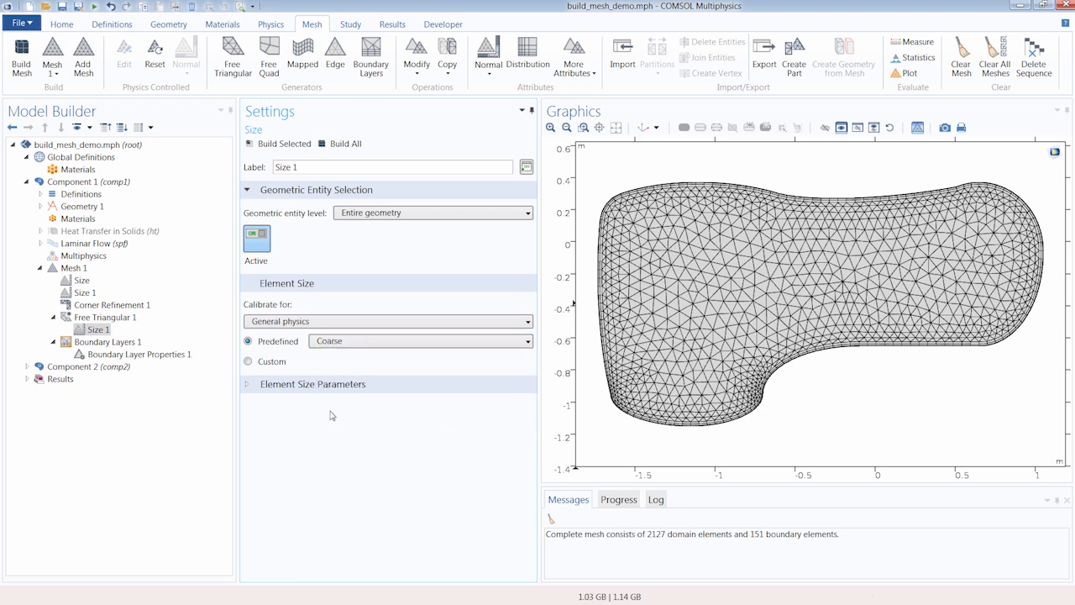
click(348, 145)
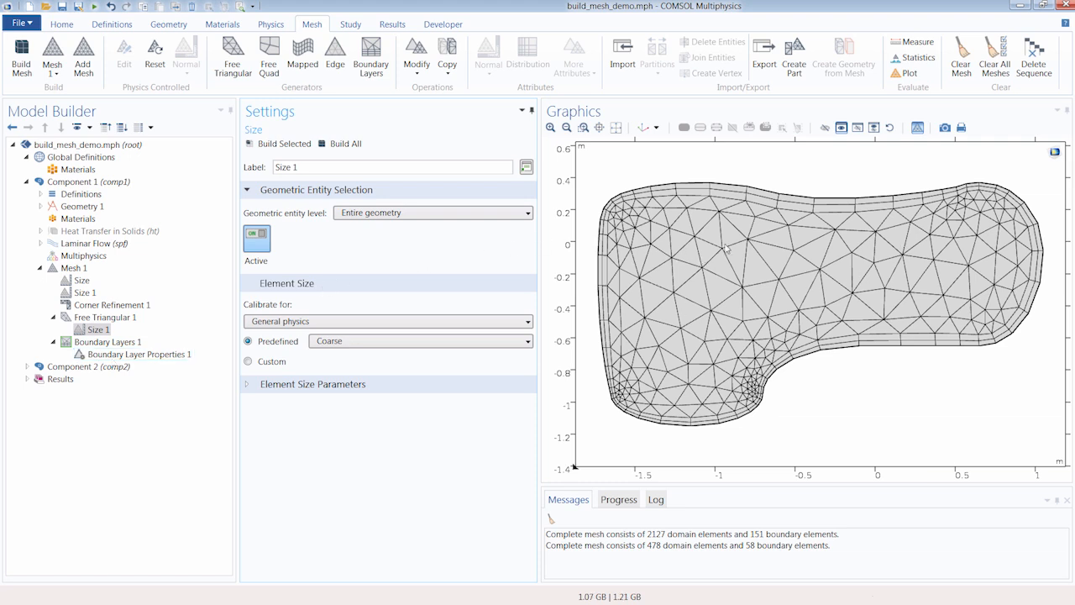
Delete the entire meshing sequence of Mesh 1
click(81, 269)
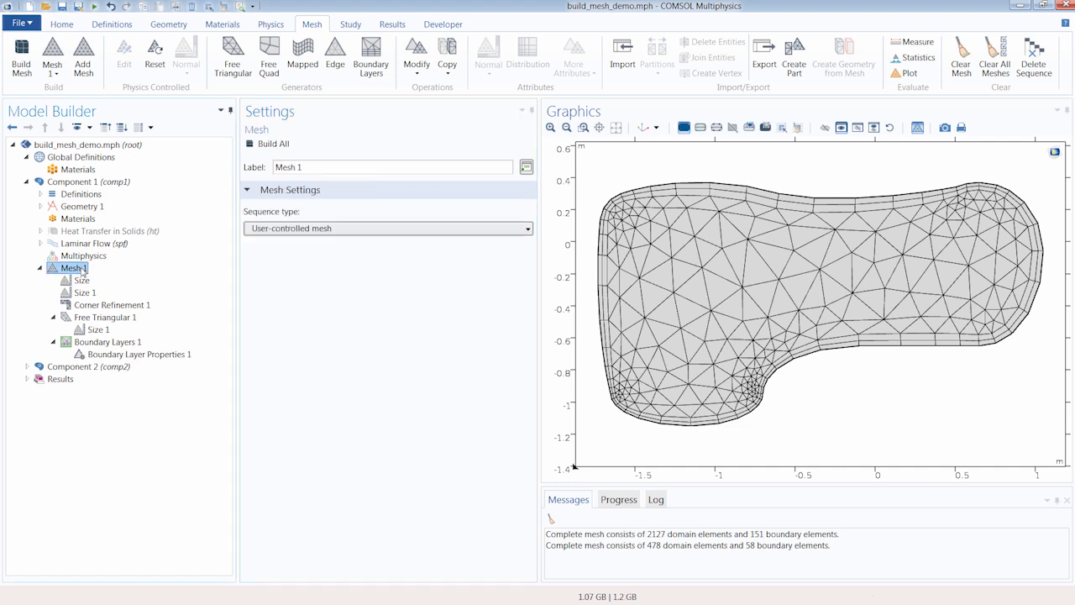
right_click(81, 270)
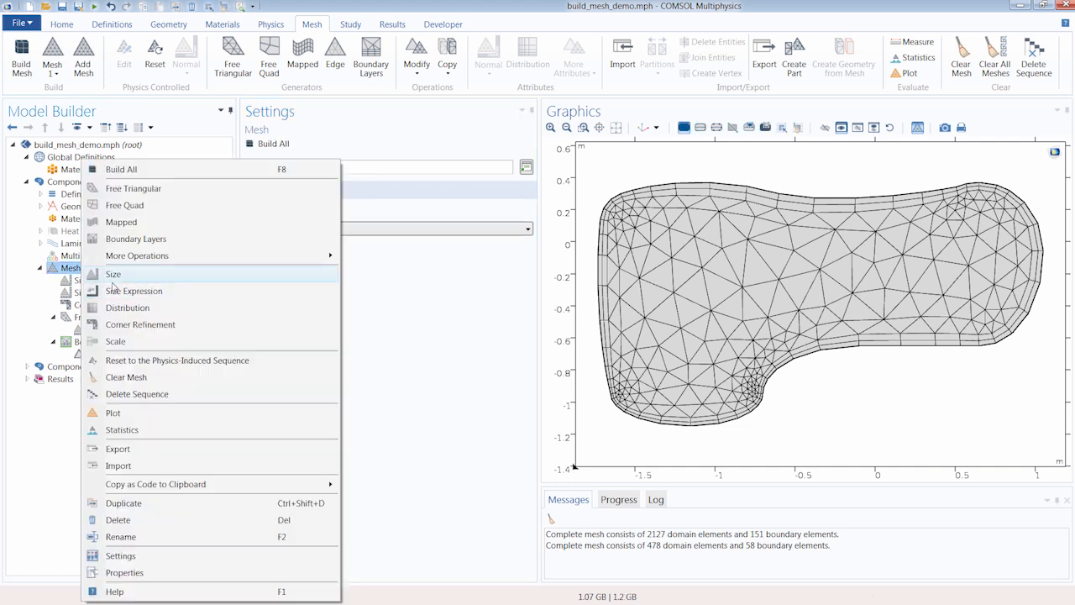
click(159, 396)
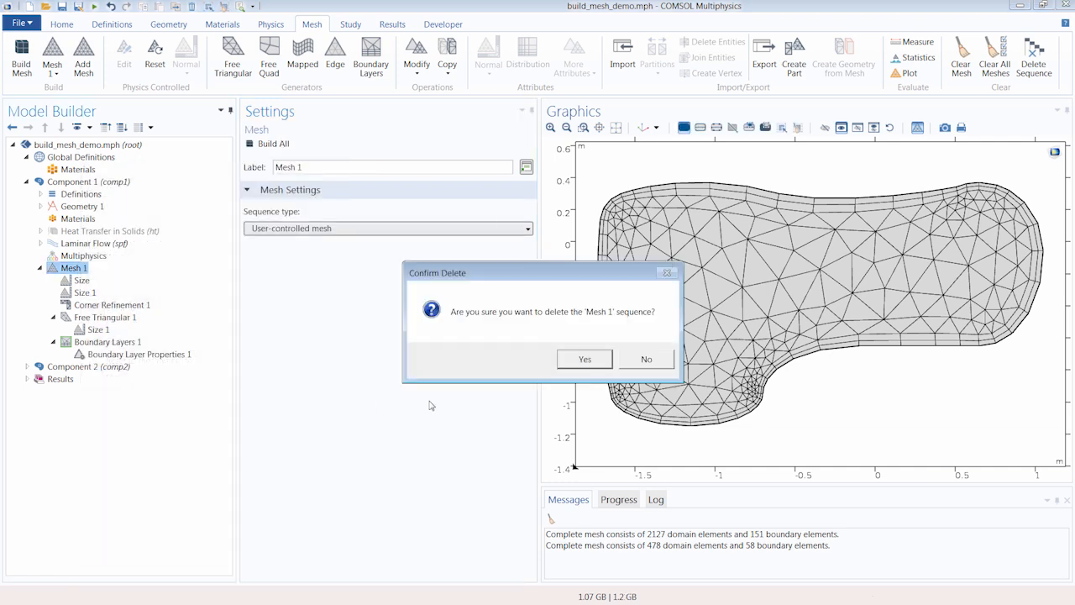
click(578, 361)
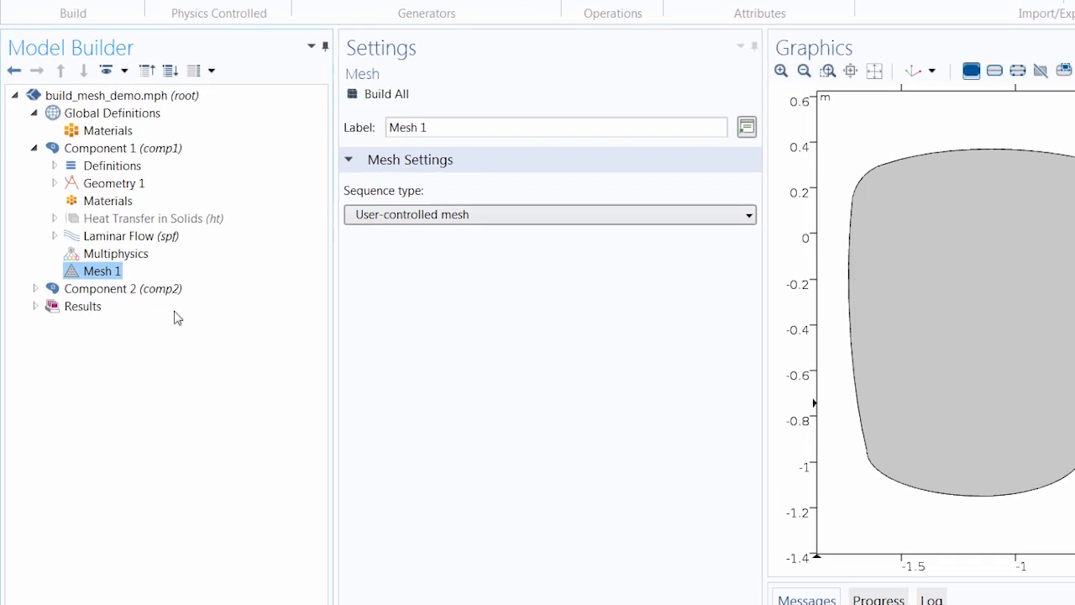
Add a Free Triangular operation to Mesh 1, set the global Size to the predefined Coarser, and build the whole mesh
right_click(99, 276)
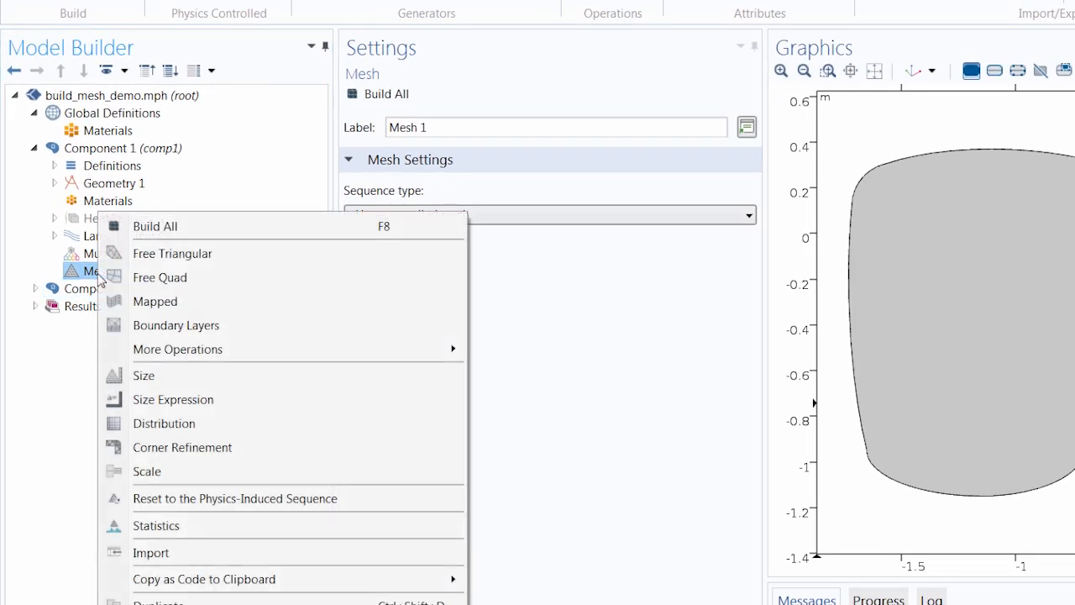
click(223, 260)
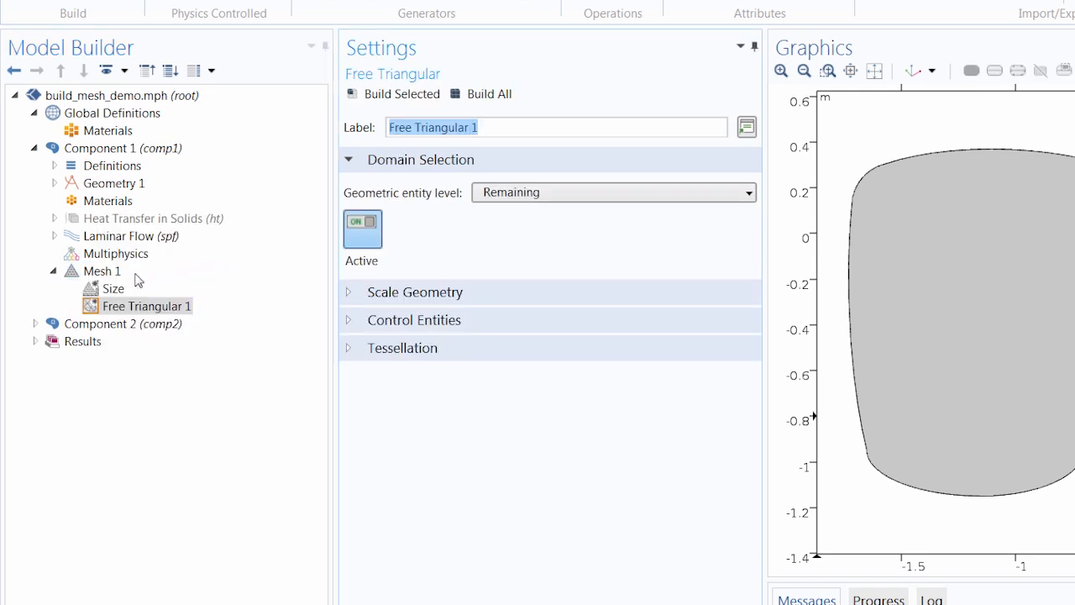
click(115, 290)
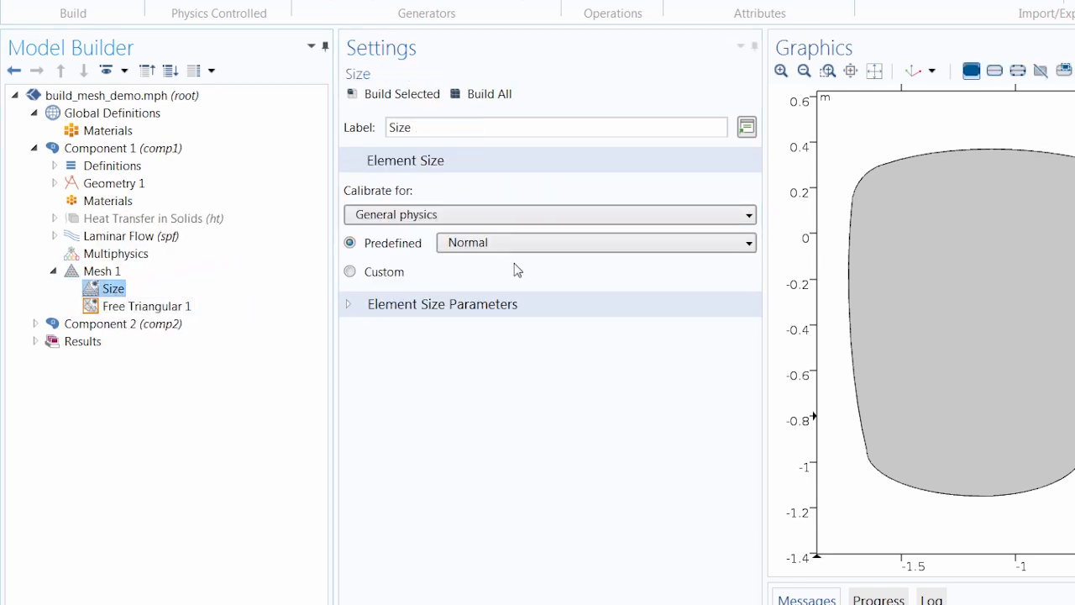
click(539, 249)
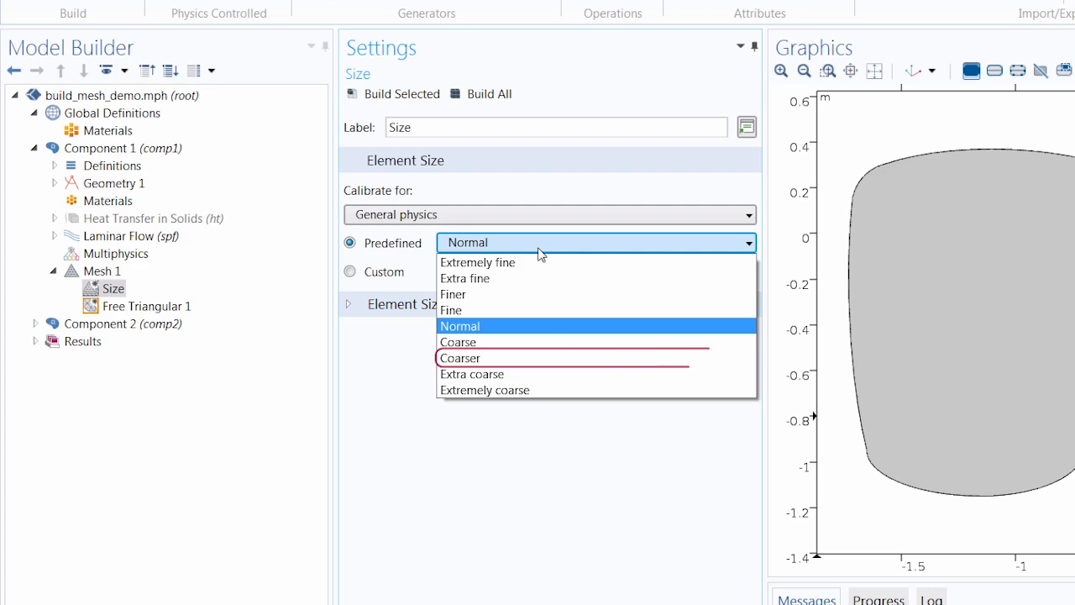
click(522, 359)
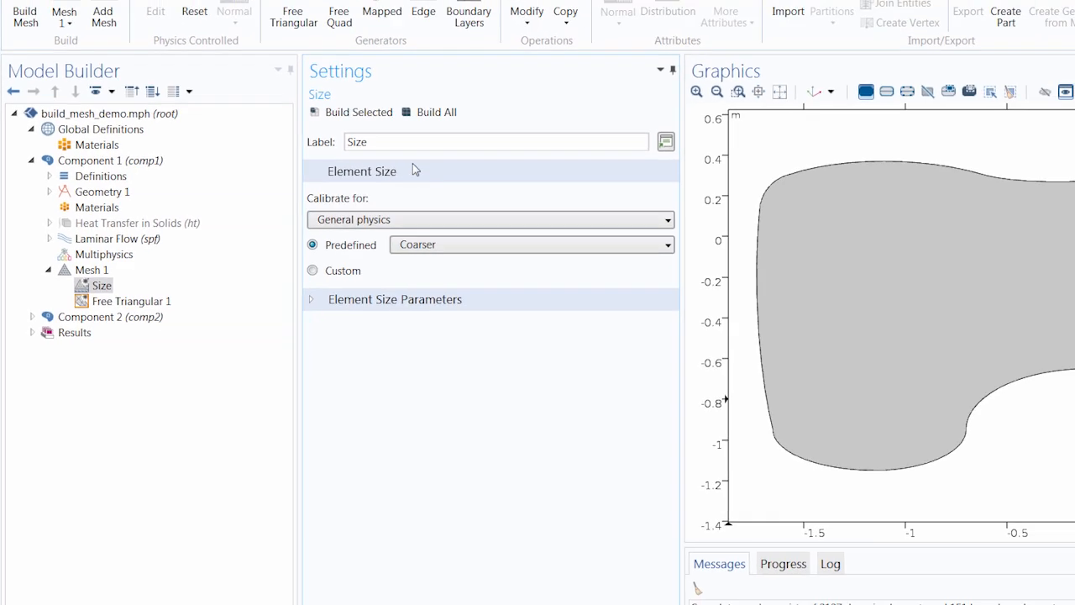
click(475, 99)
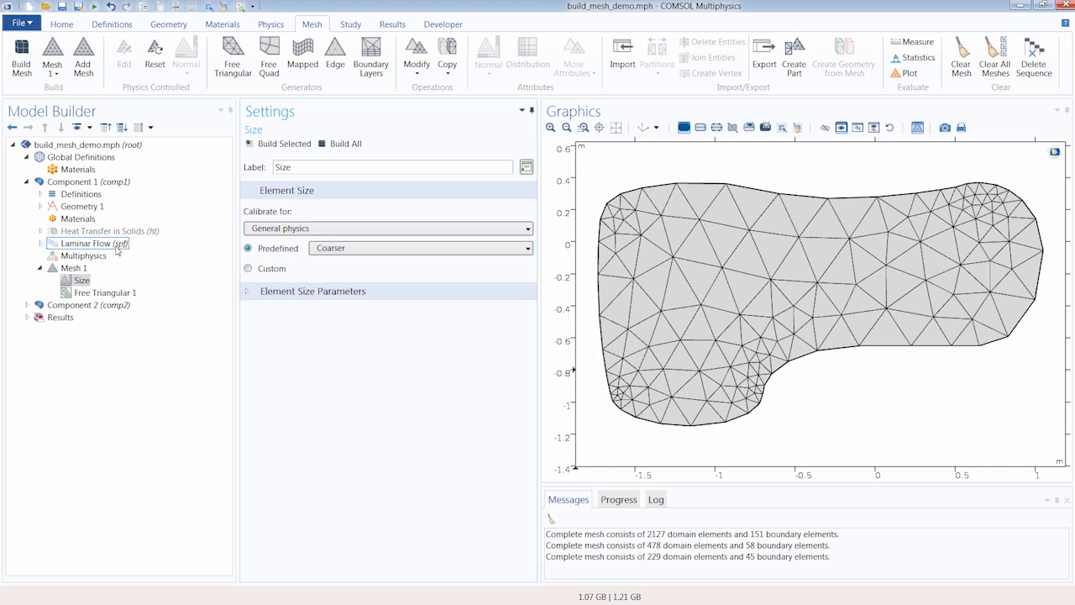
Add a Boundary Layers operation to Mesh 1 and assign its boundary layer properties to all boundaries
click(84, 269)
right_click(84, 269)
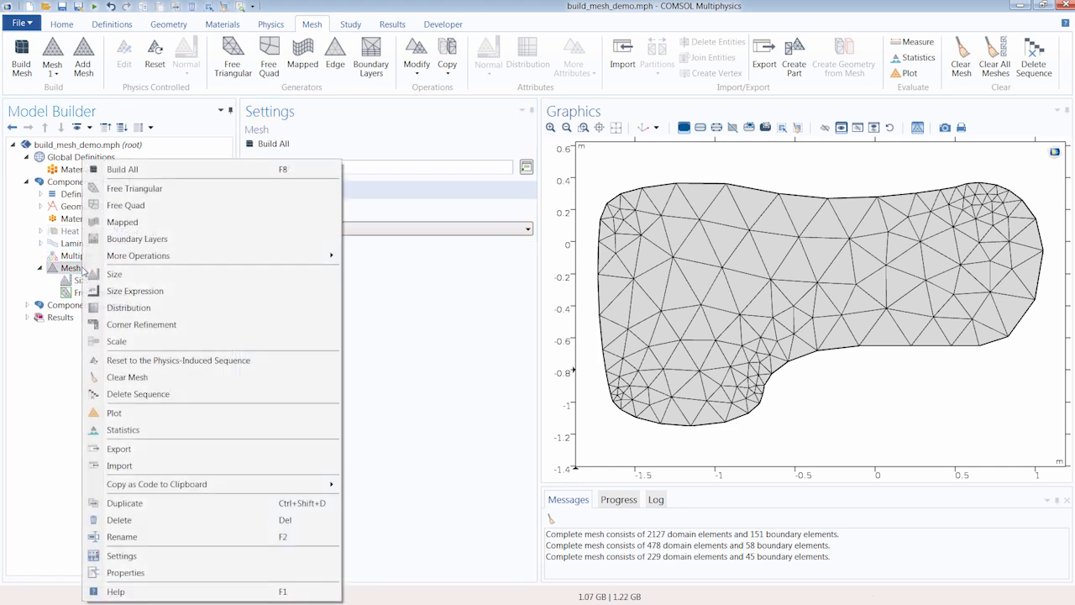
click(121, 240)
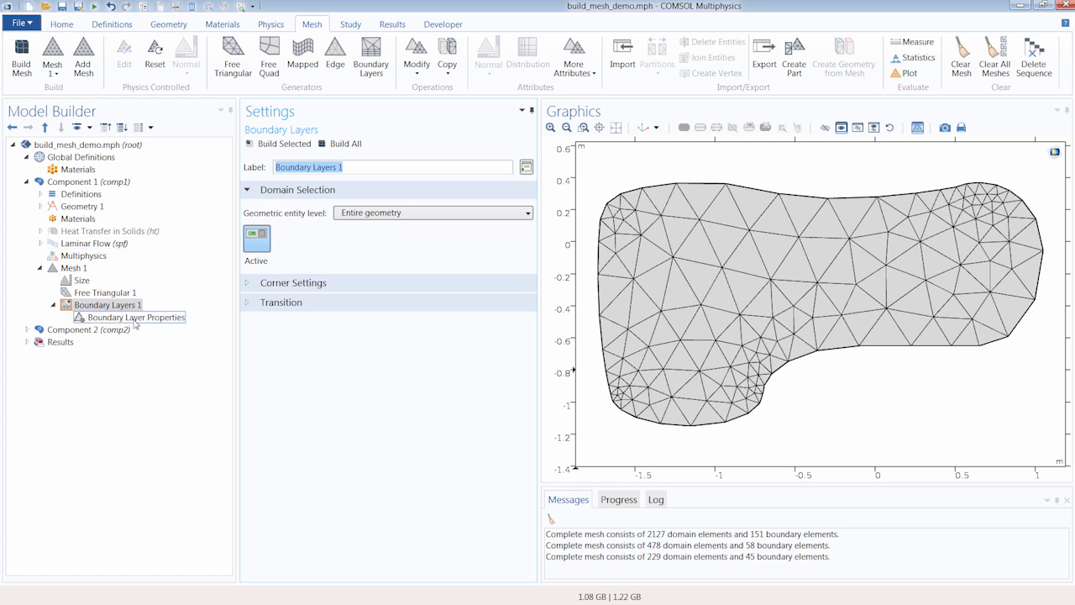
click(134, 319)
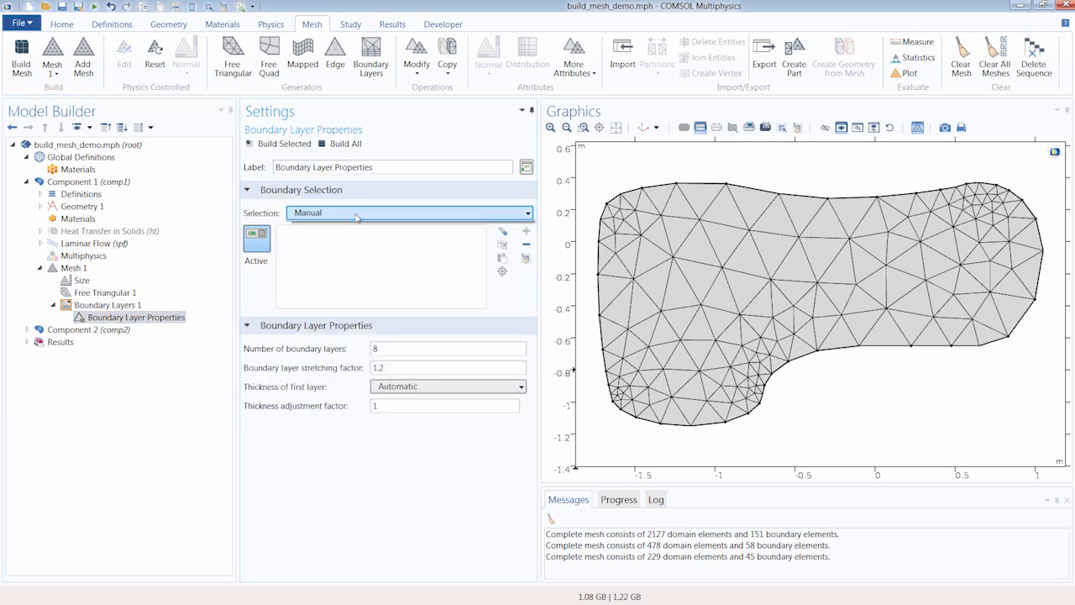
click(356, 215)
click(349, 239)
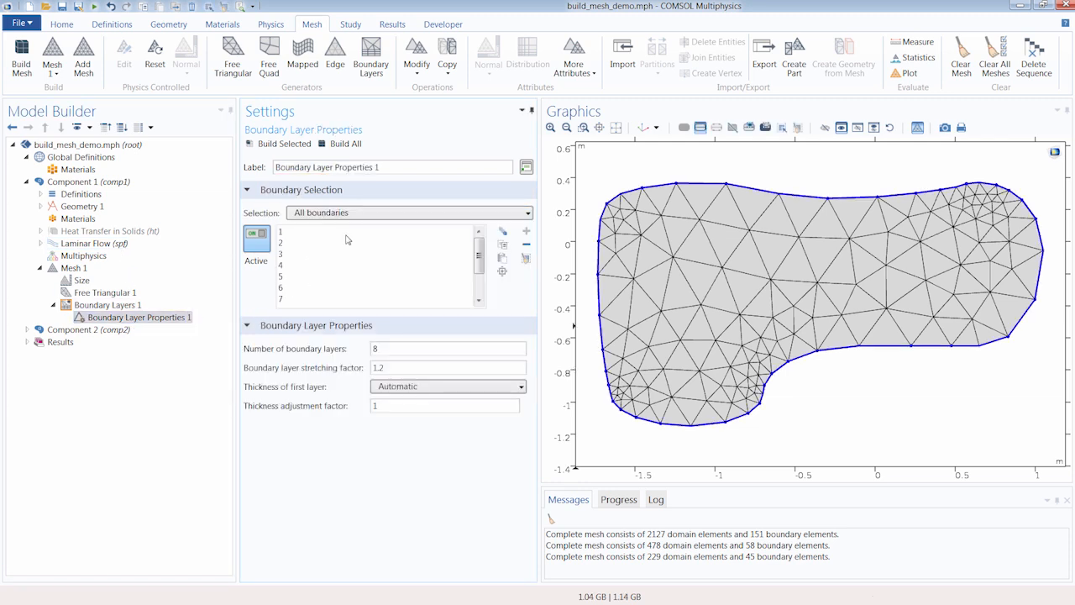
Set the thickness adjustment factor to 5 and build the mesh with 5 boundary layers and again with 2
click(383, 404)
text(5)
drag(386, 351, 366, 360)
click(342, 144)
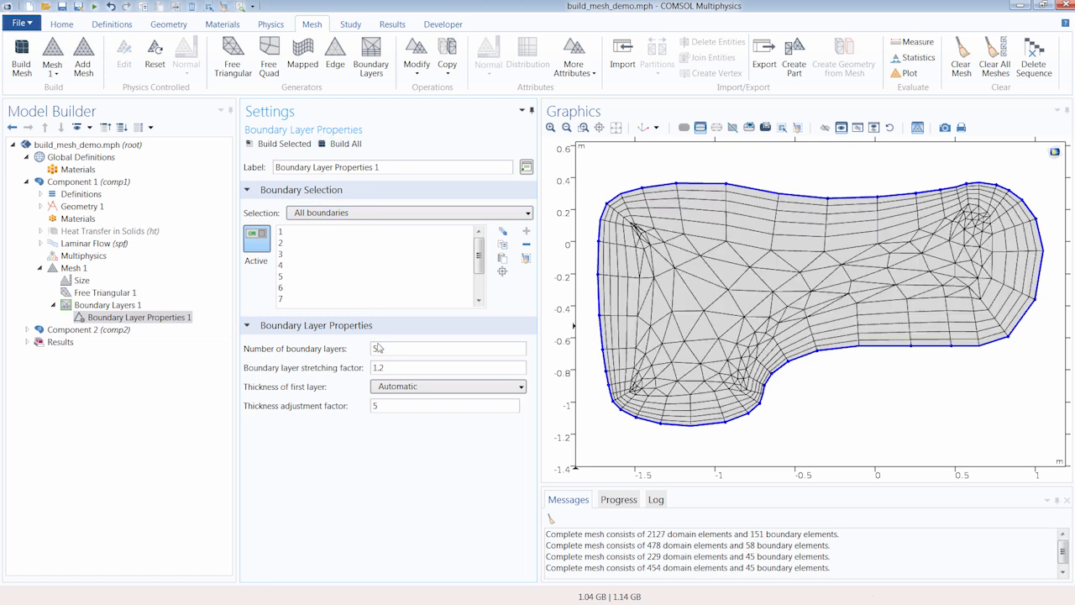
text(2)
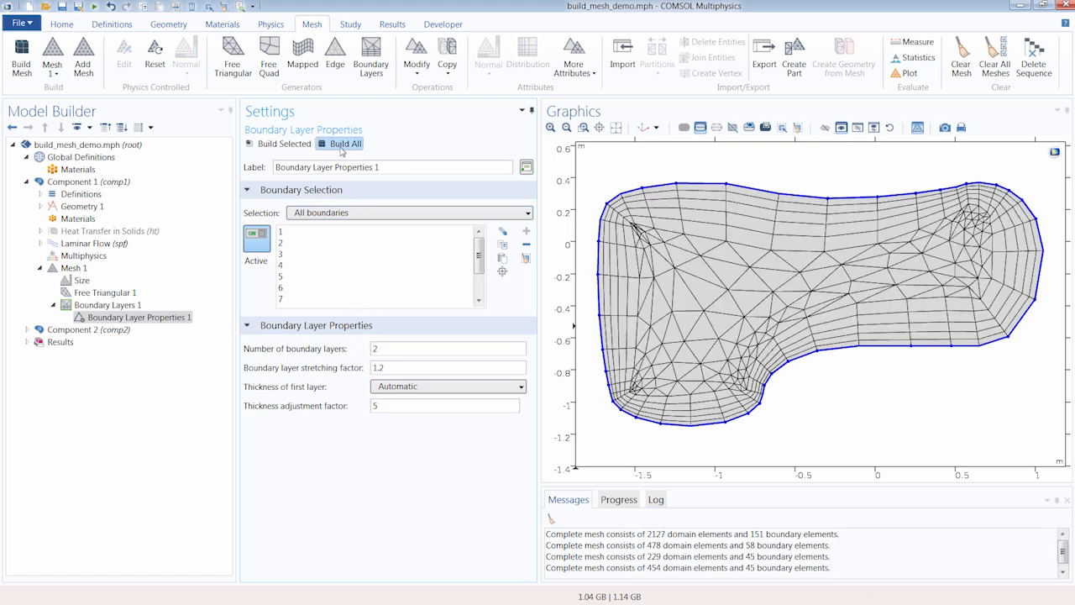
click(341, 144)
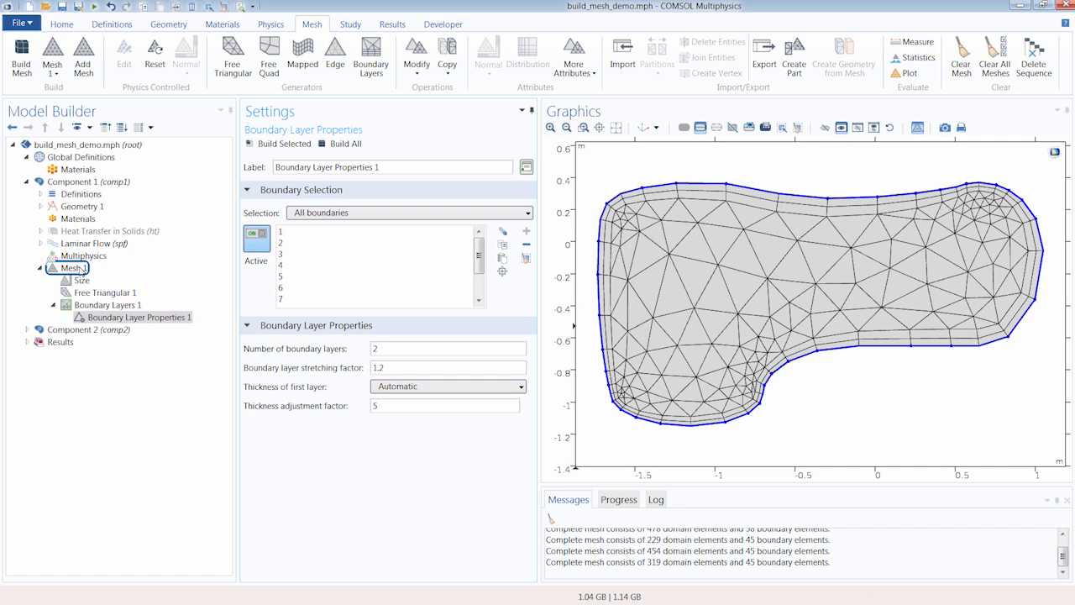
Reset Mesh 1 to the physics-induced sequence, overwriting the custom nodes, and build the whole mesh
right_click(80, 268)
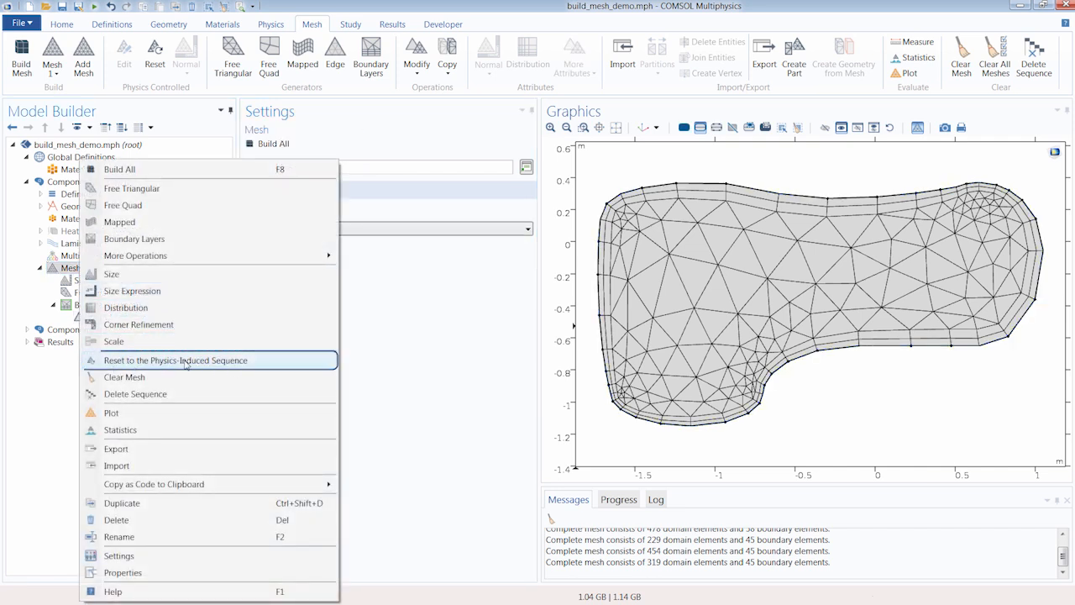
click(186, 361)
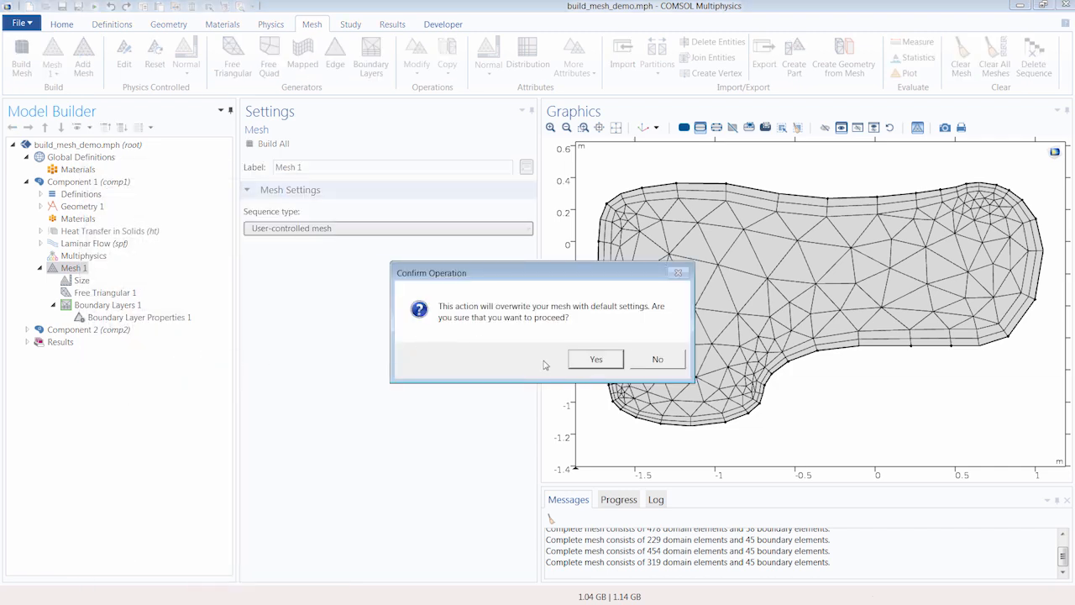
click(575, 363)
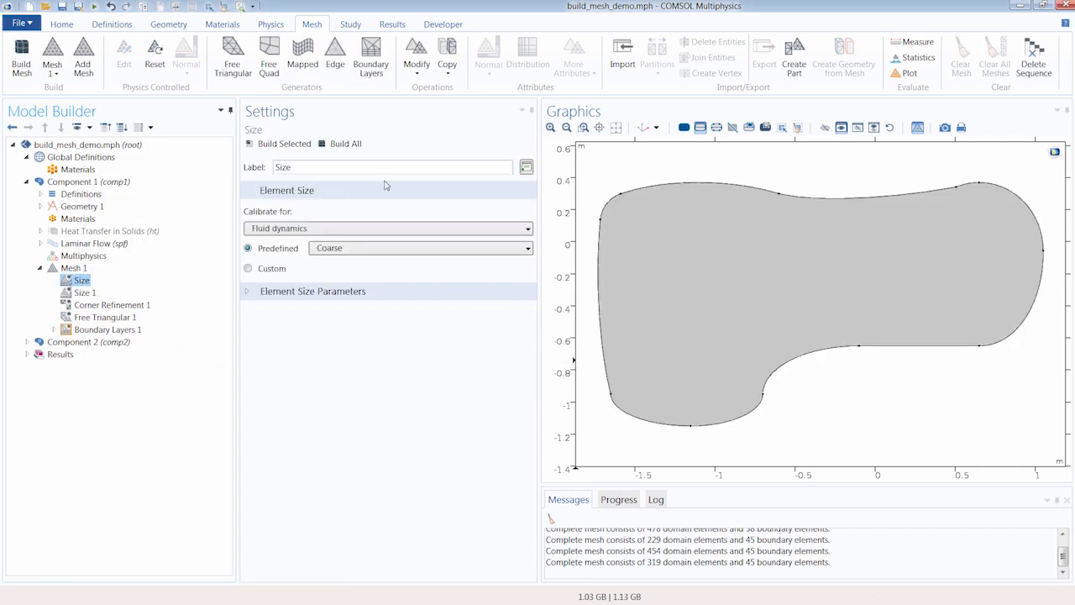
click(355, 145)
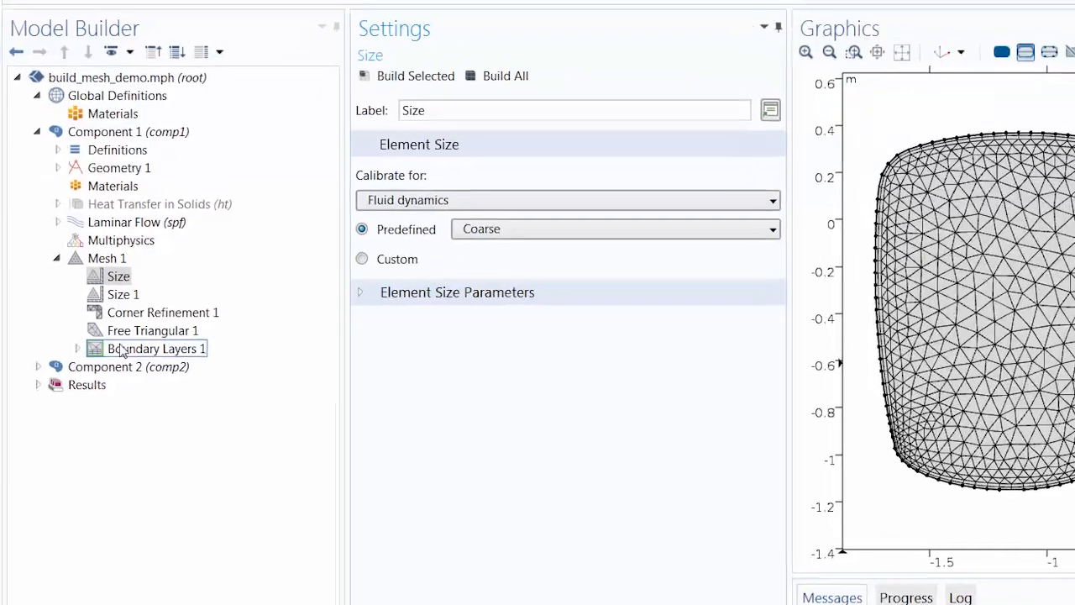
Examine the order and scope of Mesh 1's Size, Corner Refinement, Free Triangular and Boundary Layers nodes and the attributes available for Free Triangular 1
click(77, 349)
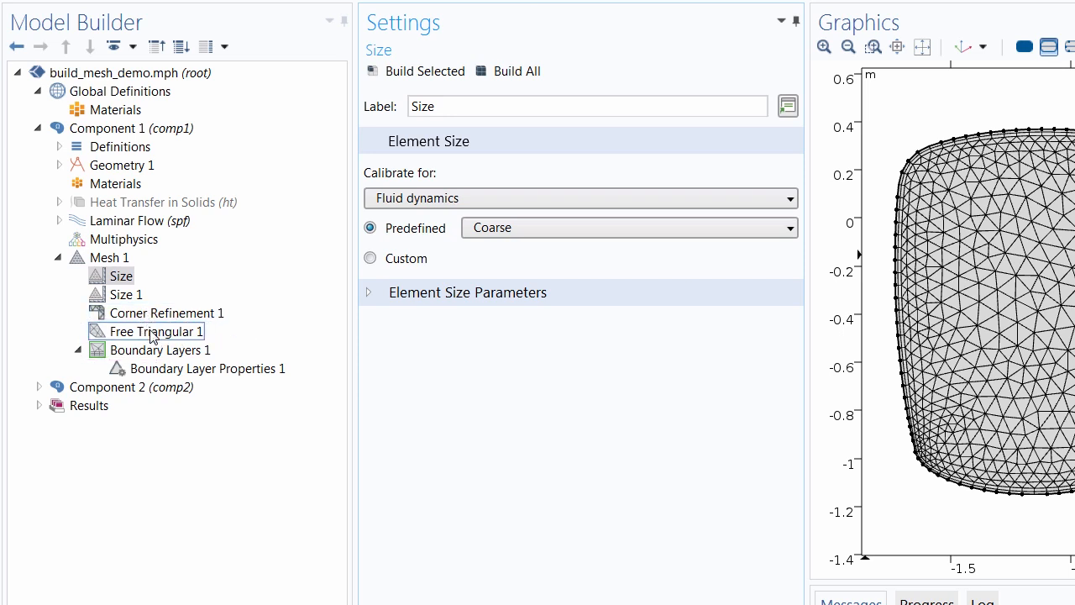
right_click(151, 335)
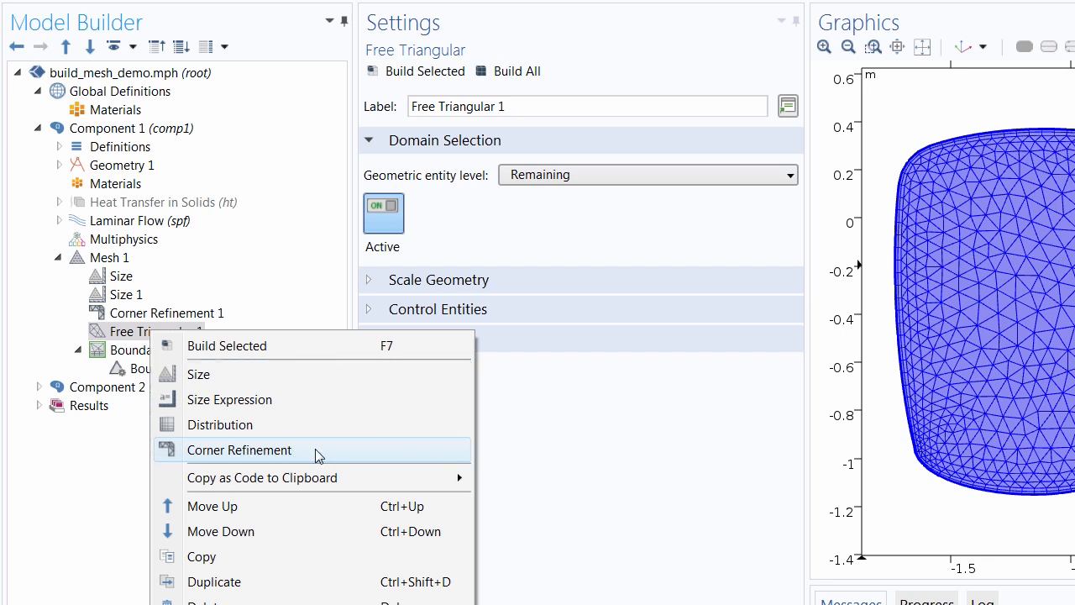
click(146, 451)
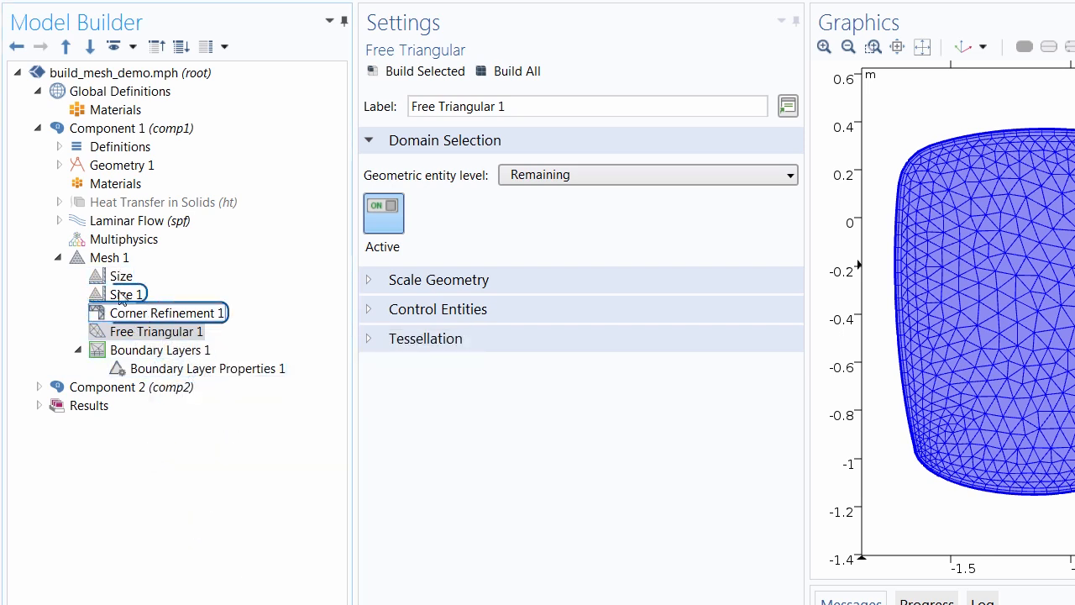
click(120, 277)
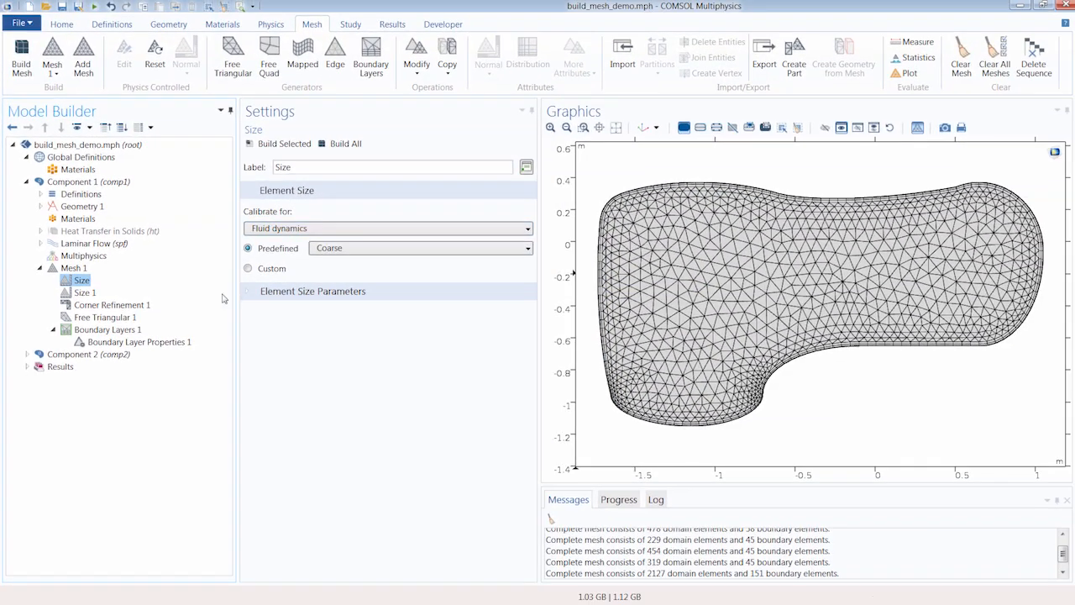
click(104, 305)
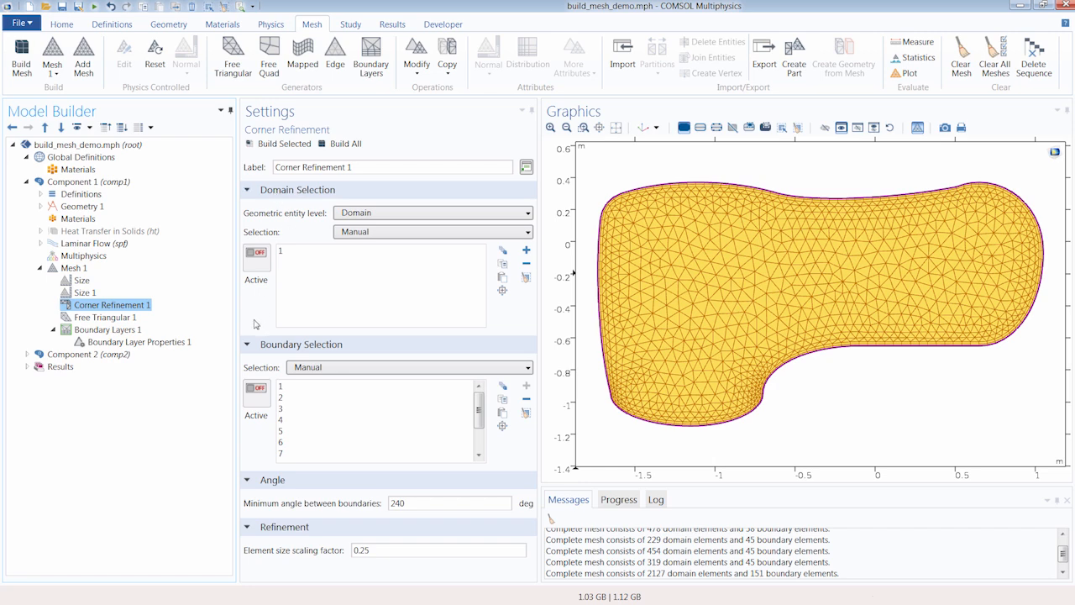
click(105, 317)
right_click(109, 324)
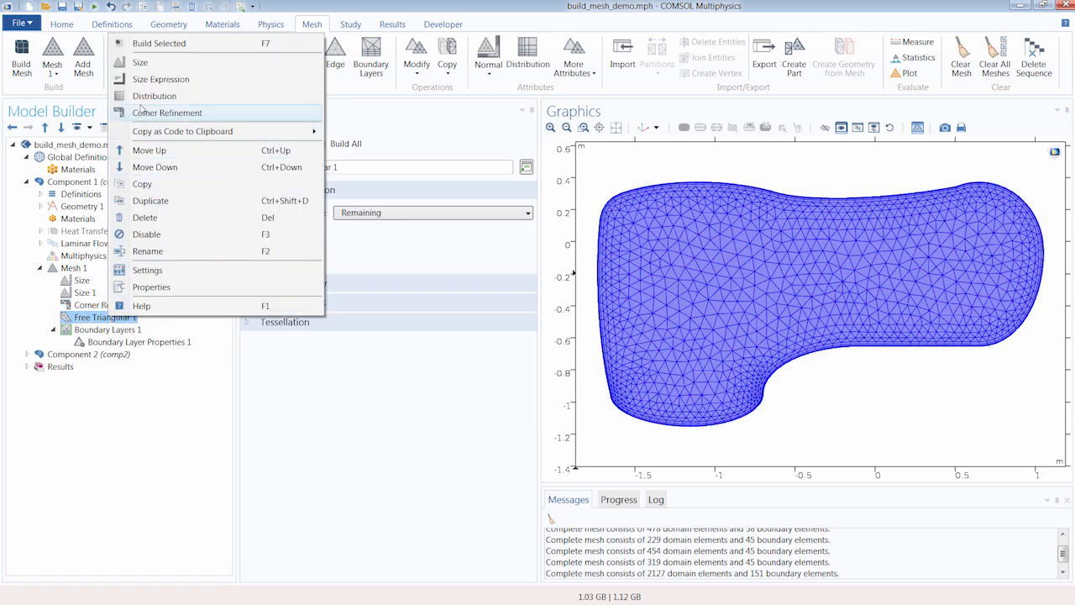
click(24, 308)
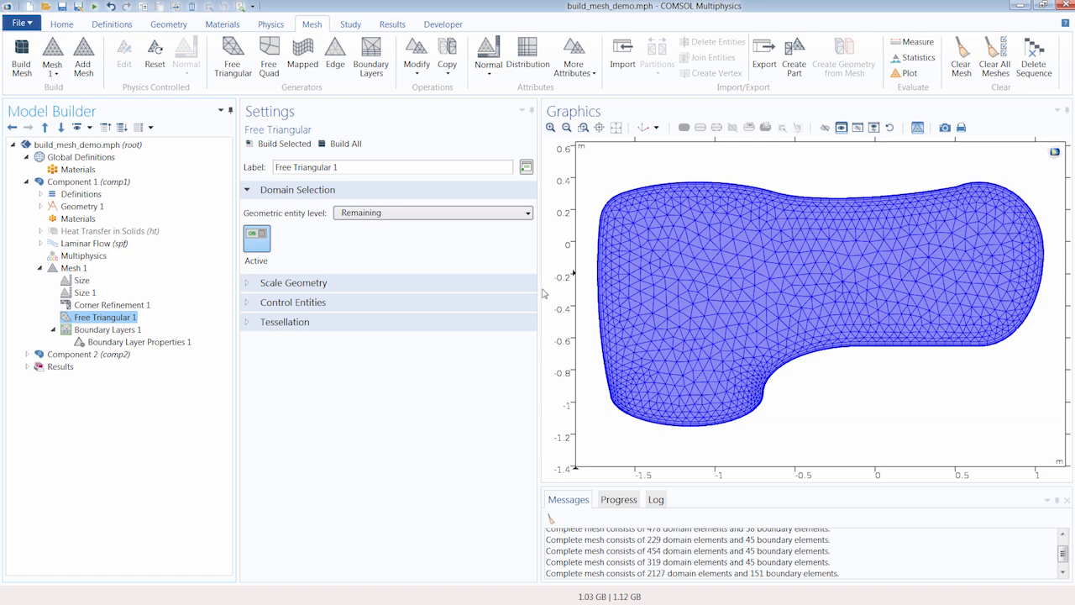
Collapse Component 1, open Component 2 and inspect the inner rectangular and outer L-shaped domains of its geometry
click(27, 181)
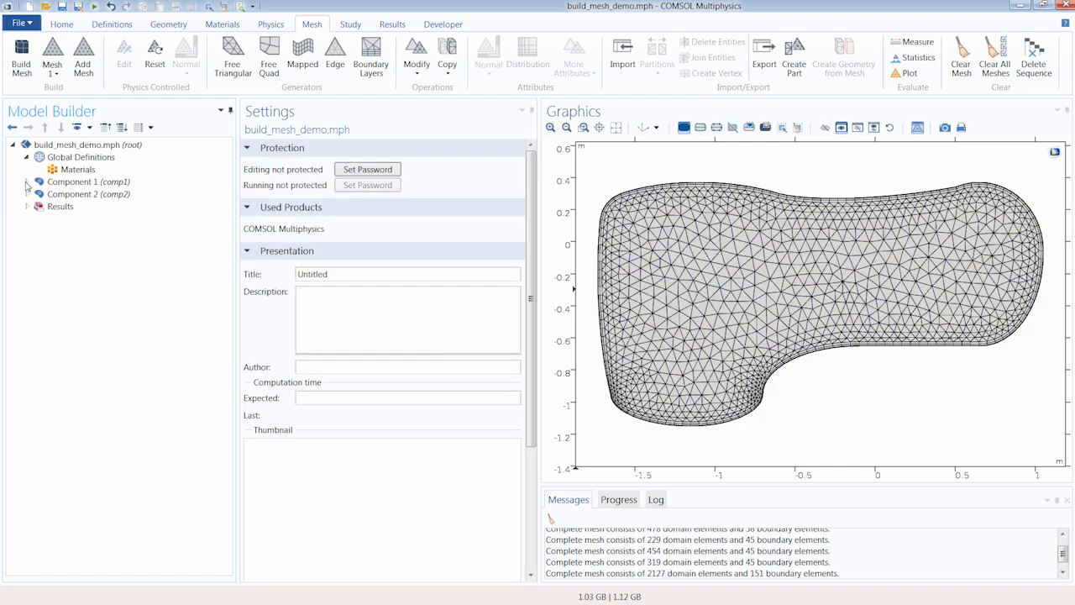
click(27, 194)
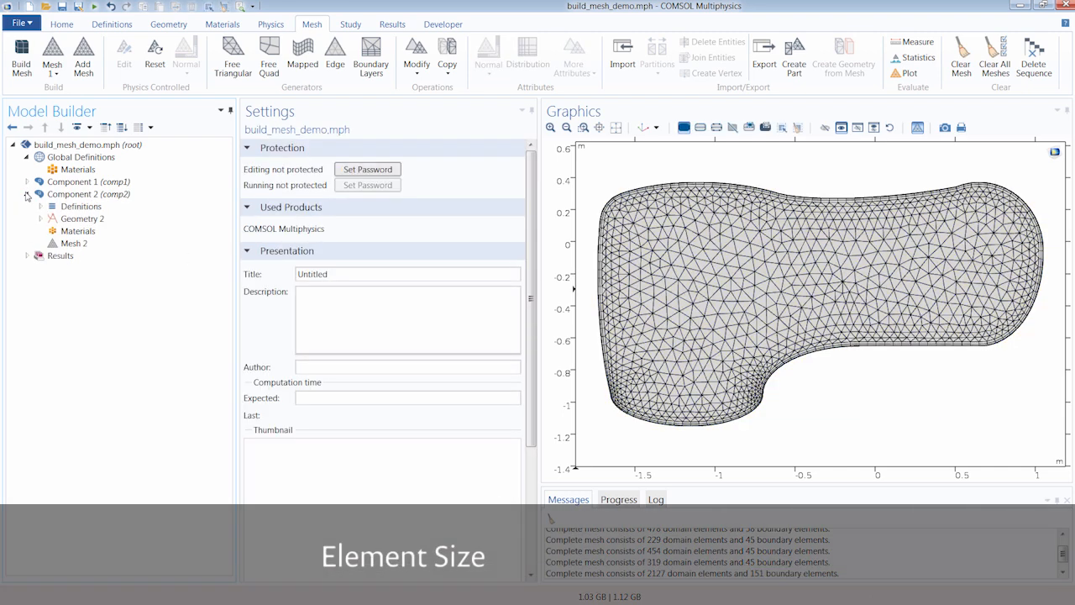
click(68, 196)
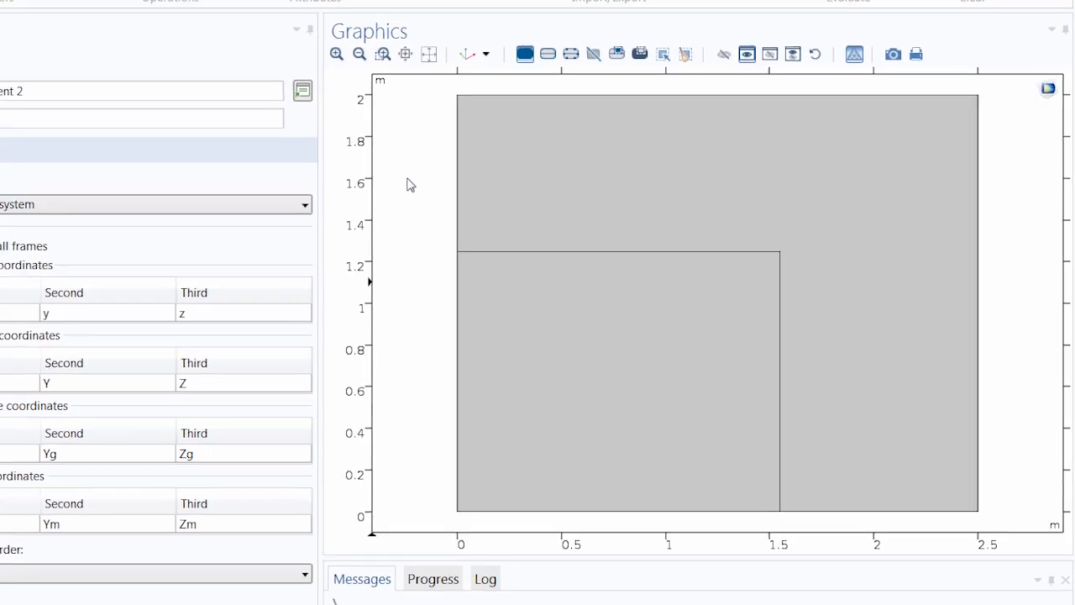
click(512, 294)
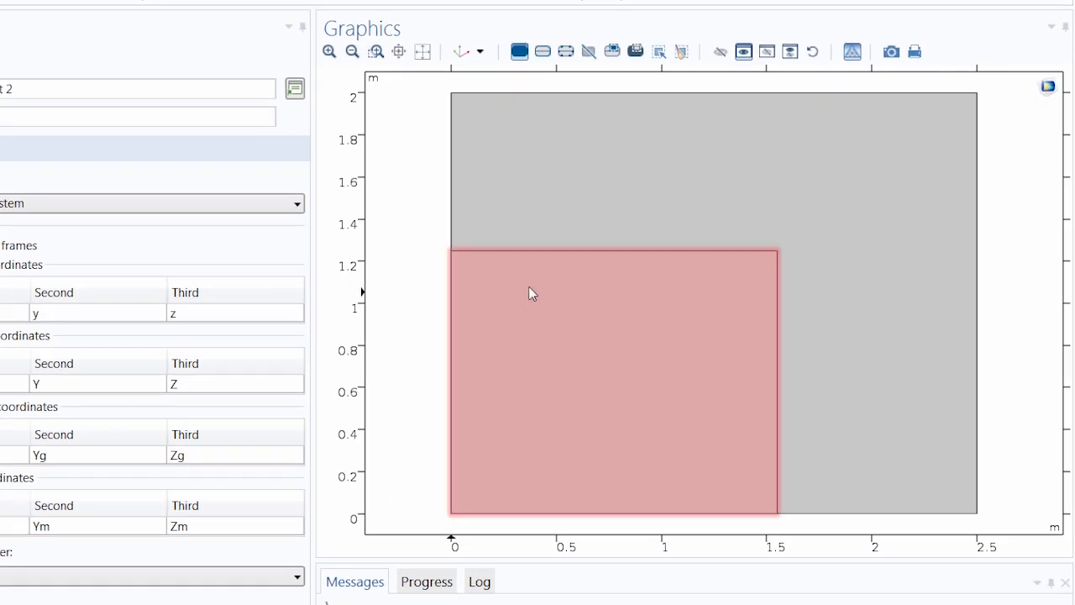
click(519, 200)
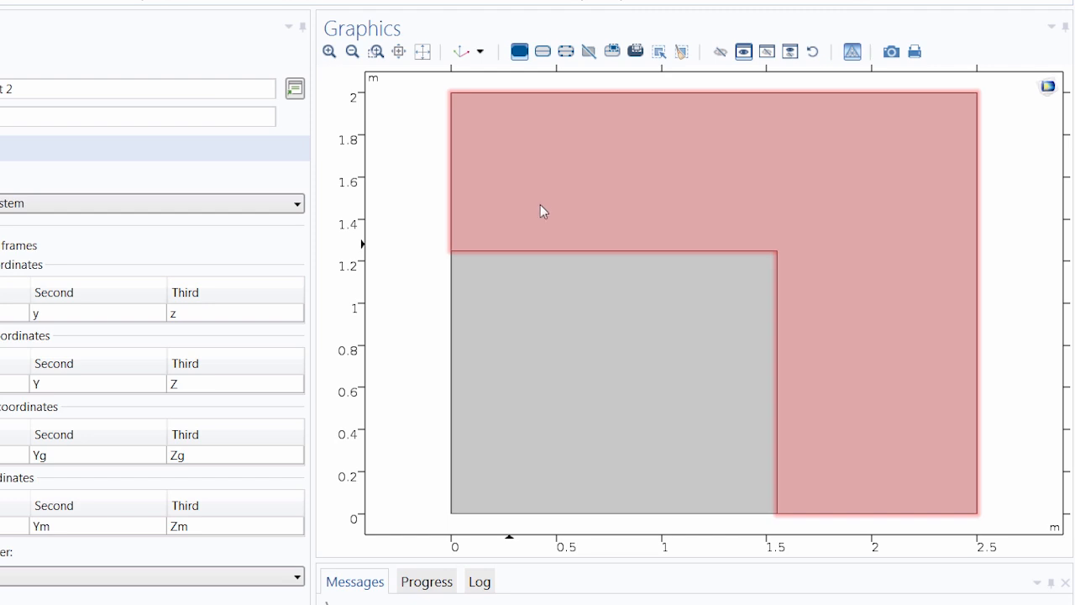
click(545, 309)
click(580, 165)
click(581, 300)
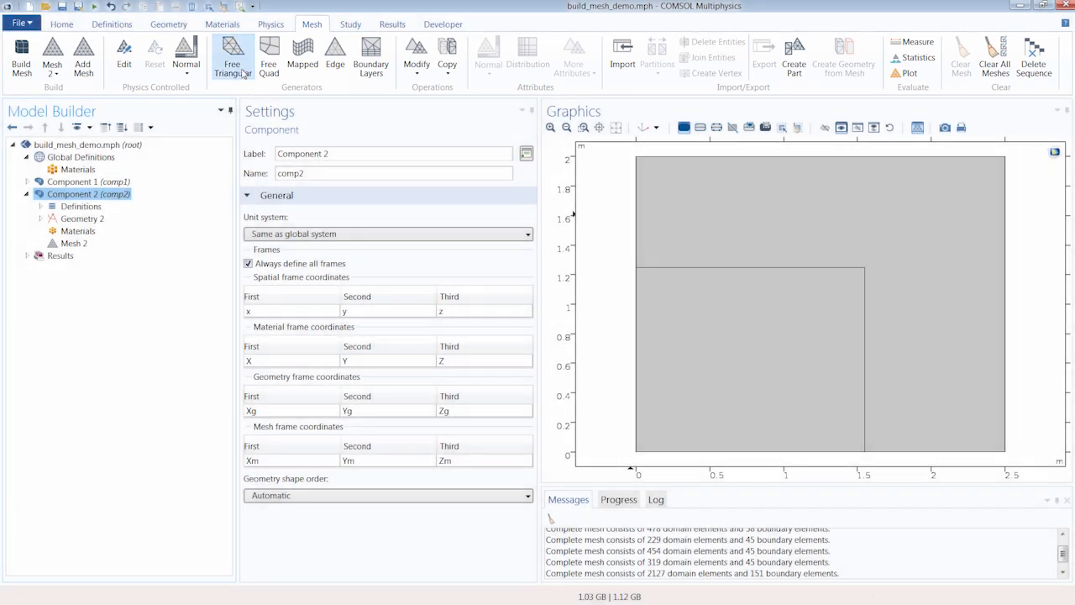
Add a Free Triangular operation to Mesh 2 at the Domain level and apply it to the outer L-shaped domain
click(232, 67)
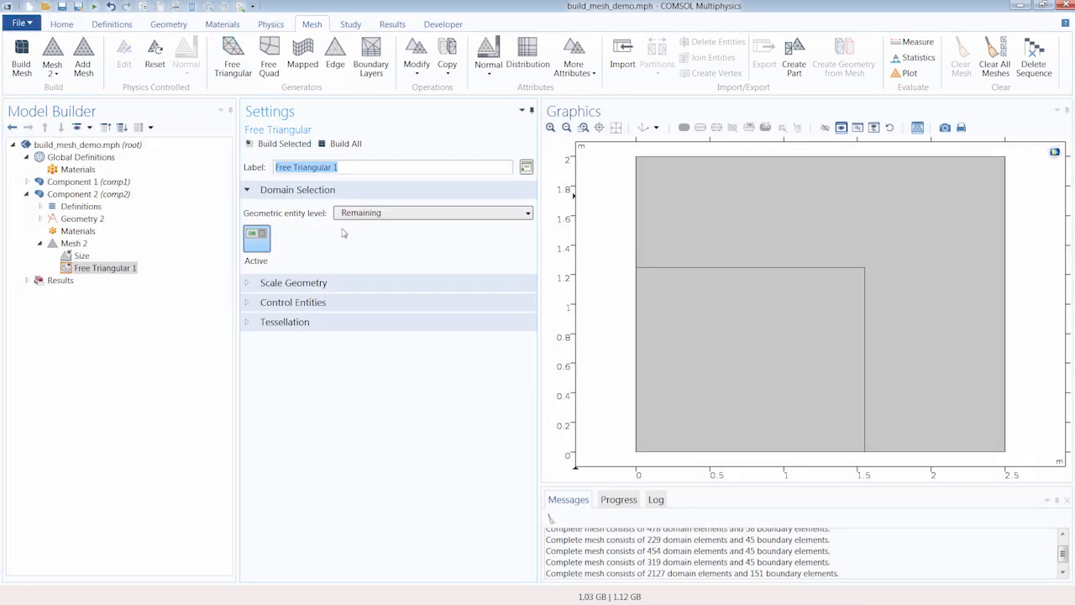
click(376, 214)
click(376, 251)
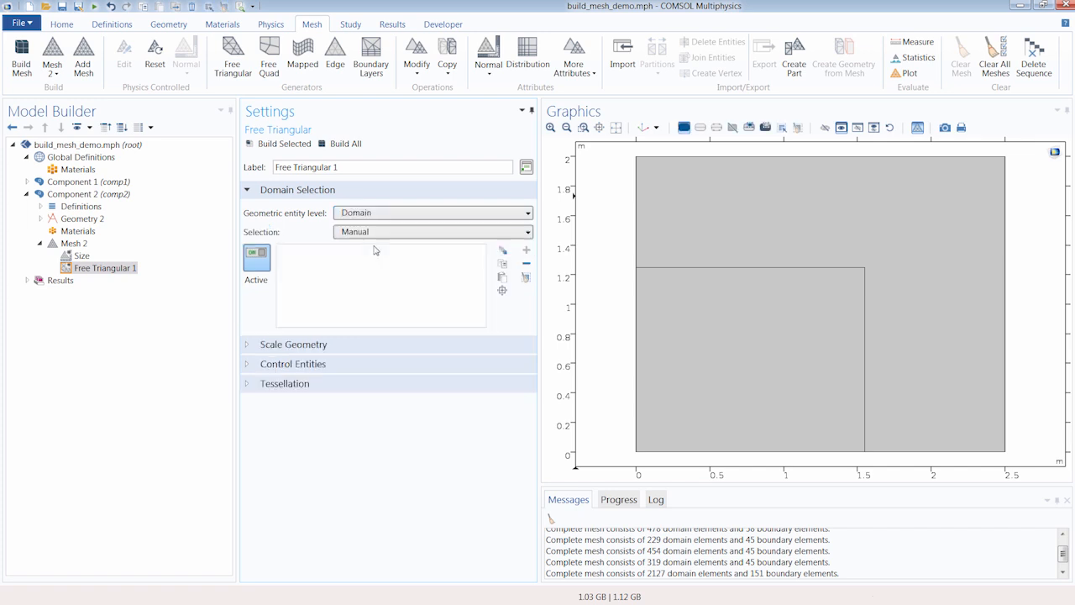
click(694, 208)
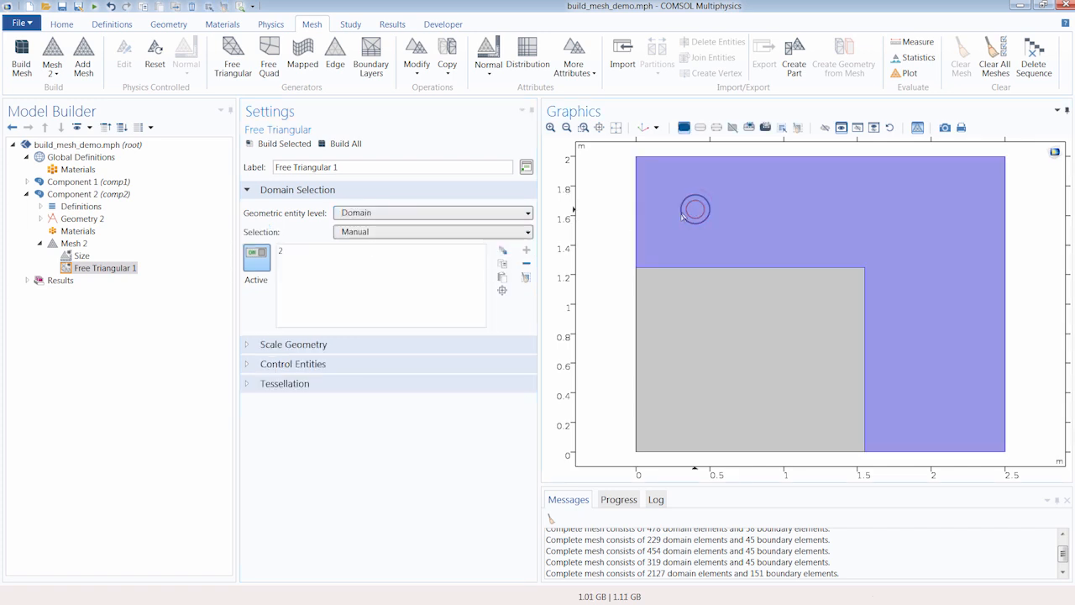
Add a Free Quad operation to Mesh 2 at the Domain level, apply it to the inner rectangle and build the whole mesh
click(267, 74)
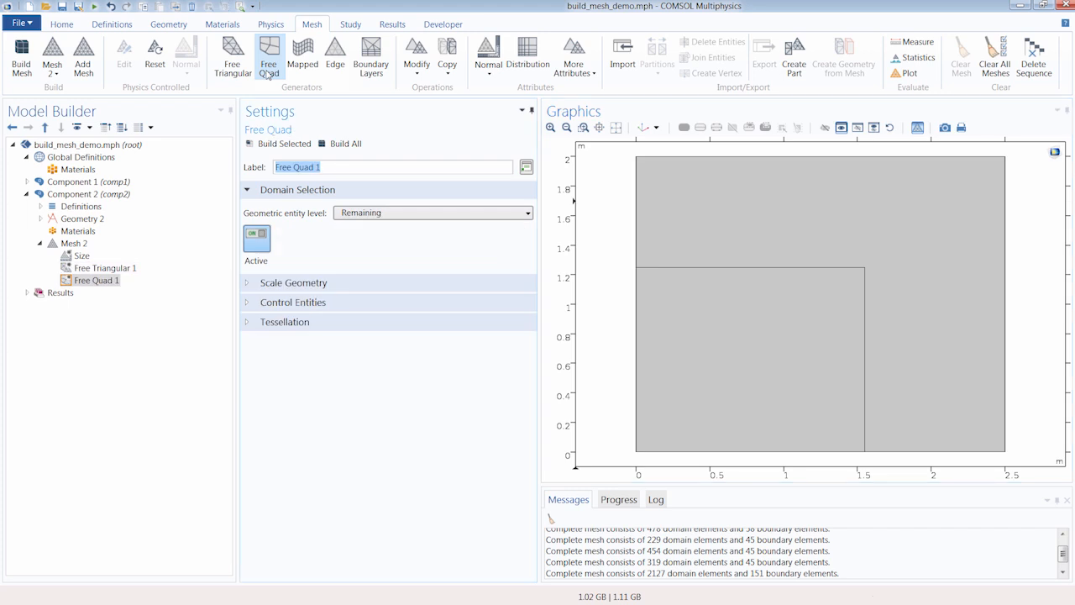
click(368, 216)
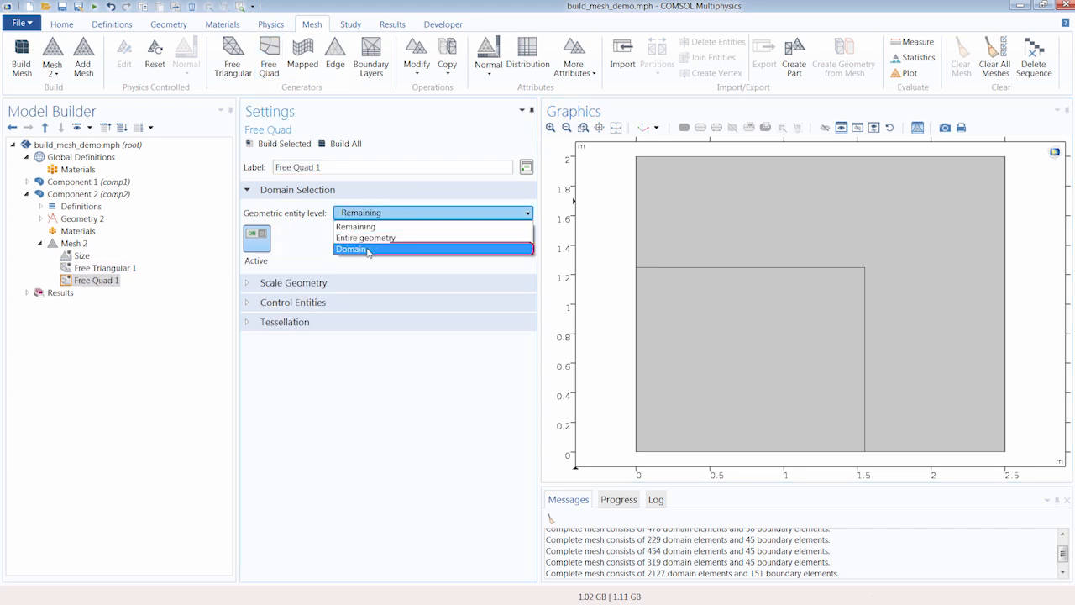
click(368, 249)
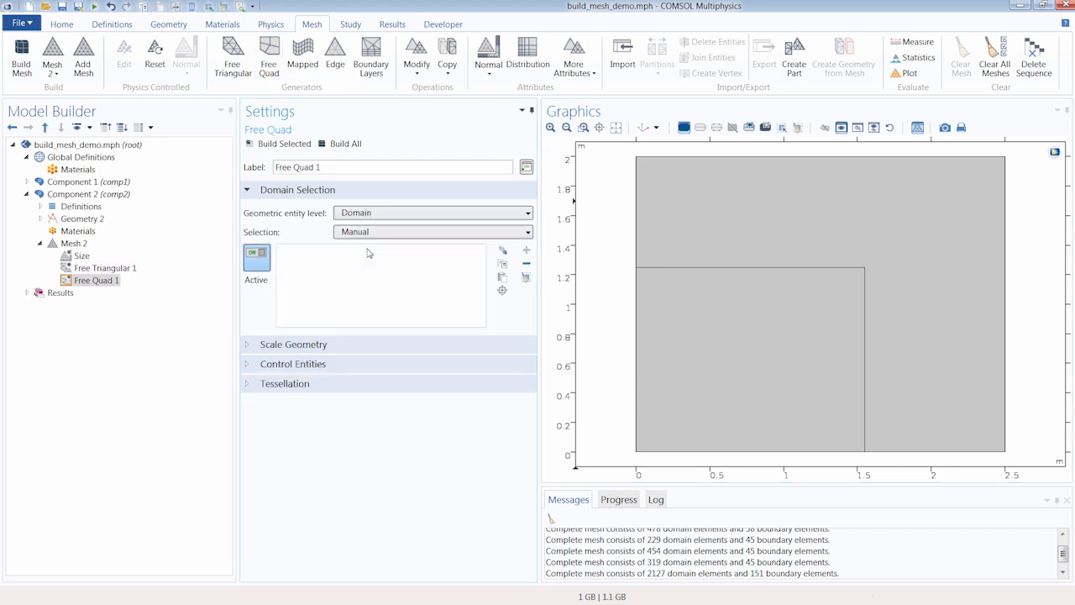
click(674, 316)
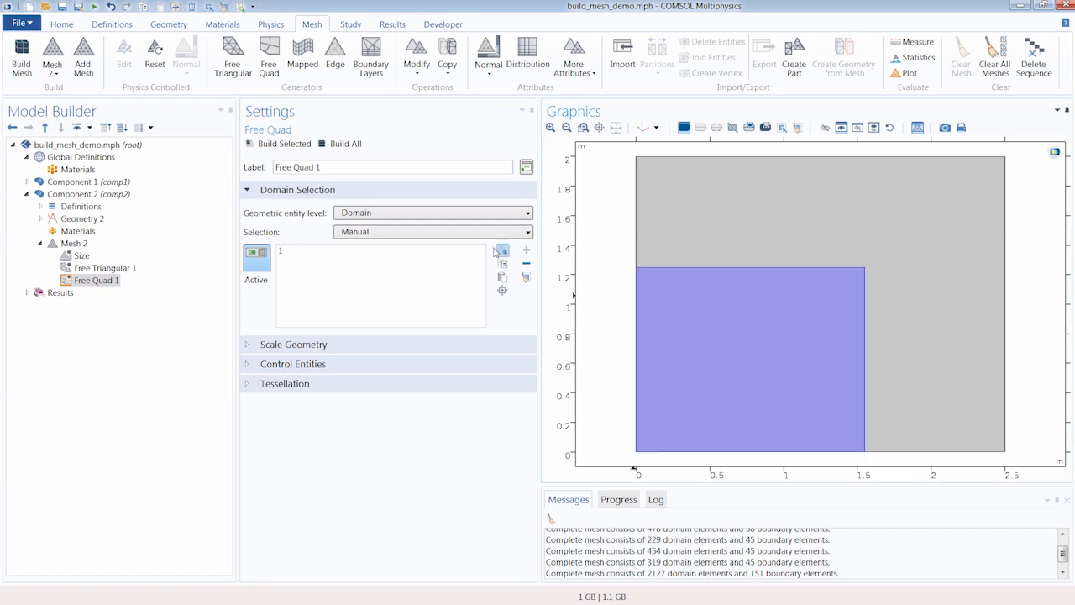
click(345, 148)
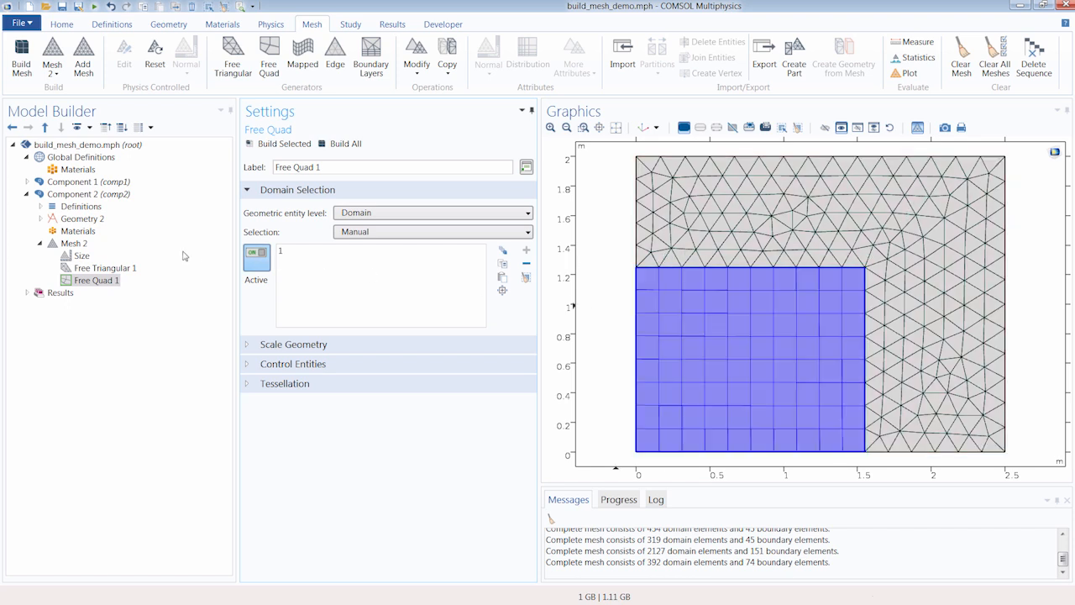
Examine Mesh 2's global Size setting, how the triangular and quad elements meet along the shared boundary, and the nodes under Geometry 2
click(82, 256)
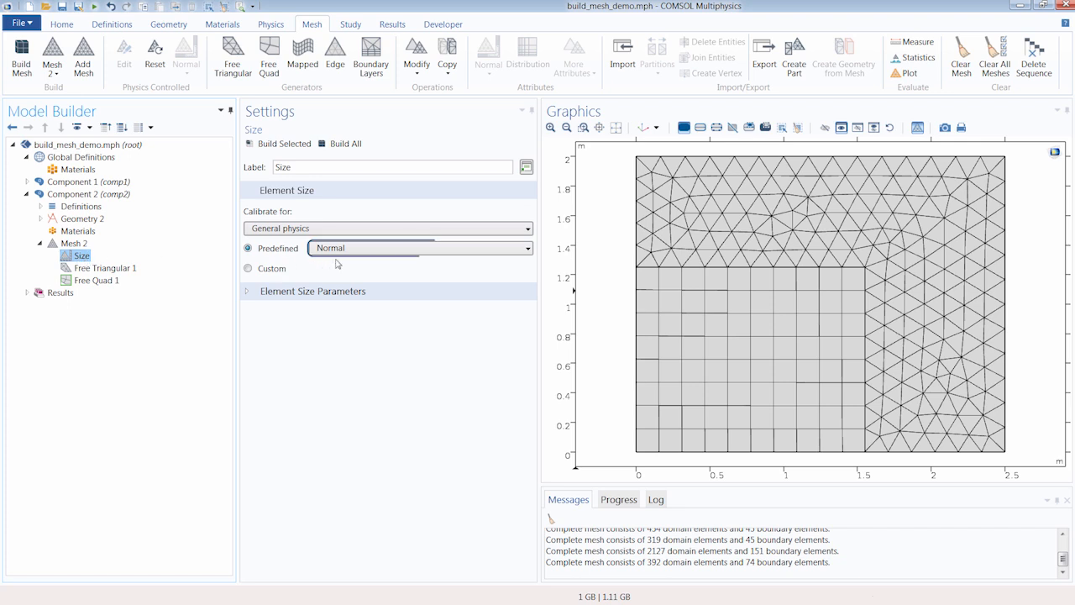
click(110, 269)
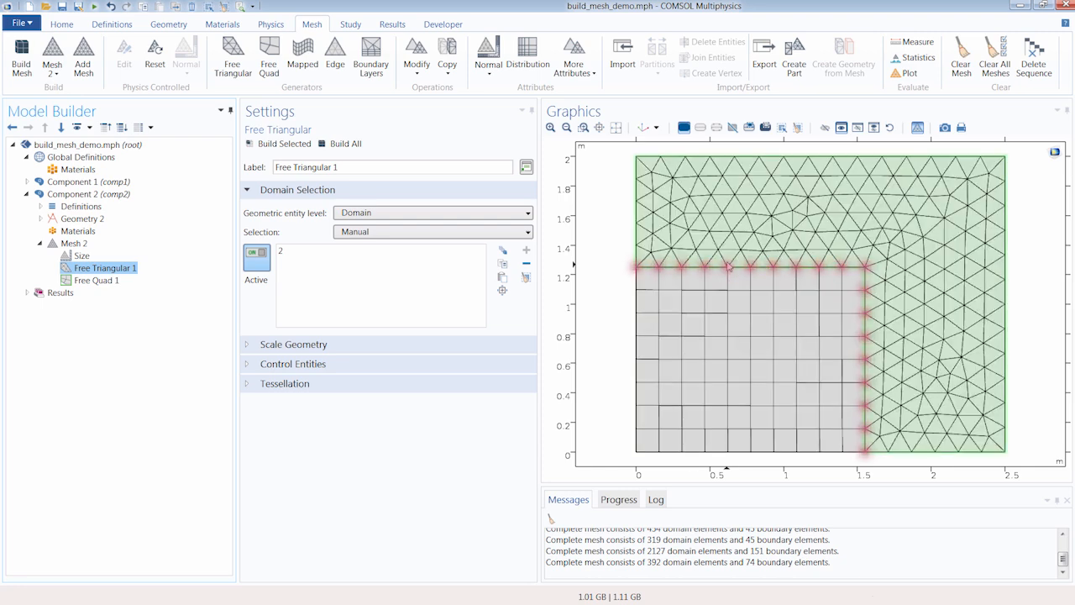
scroll(704, 228, up, 2)
scroll(704, 229, up, 2)
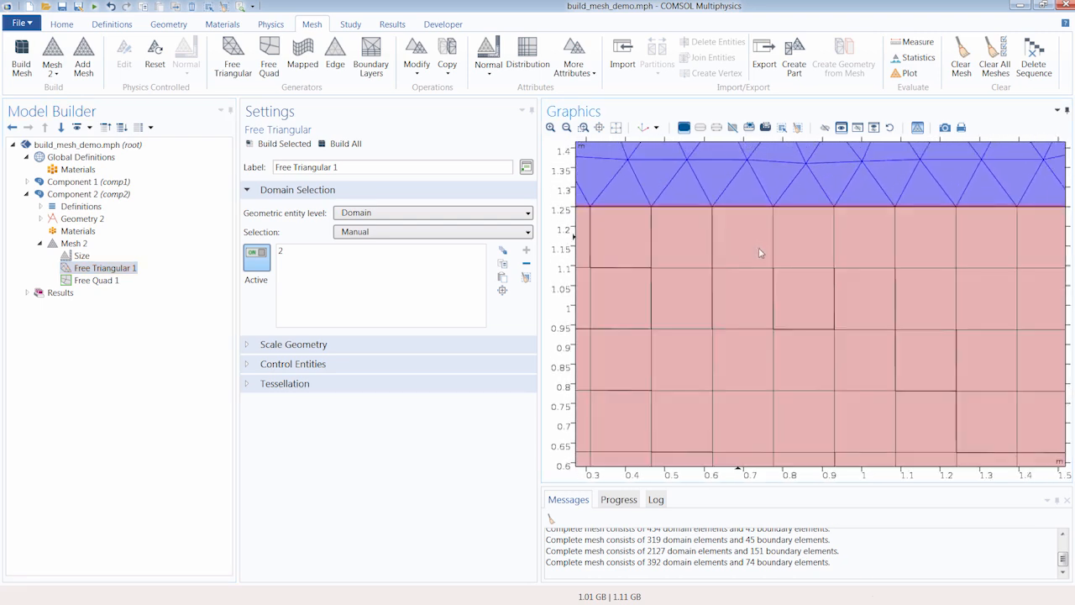
right_drag(748, 285, 701, 292)
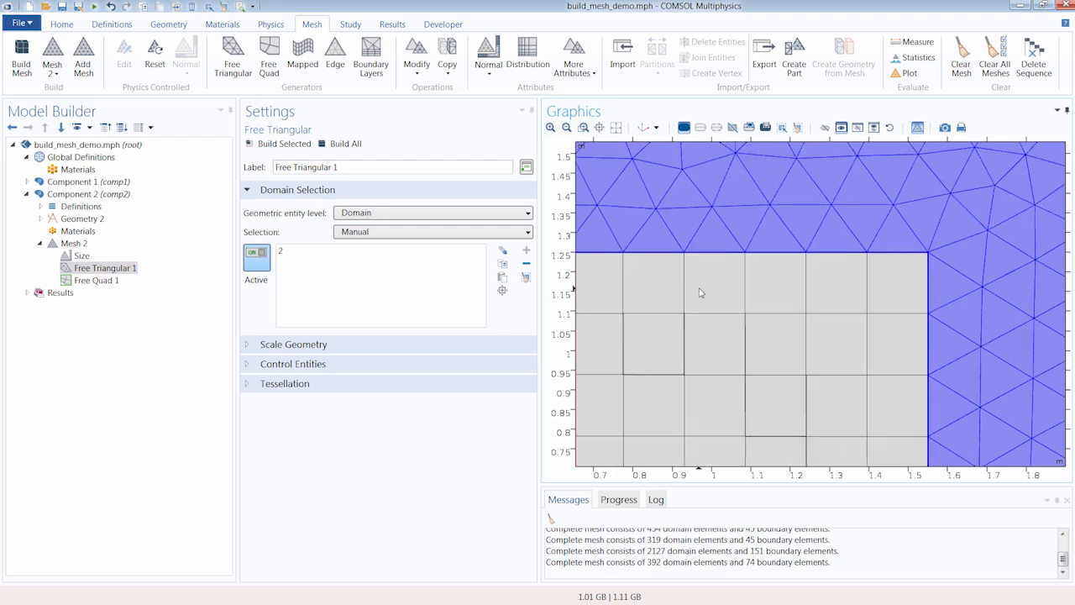
click(39, 219)
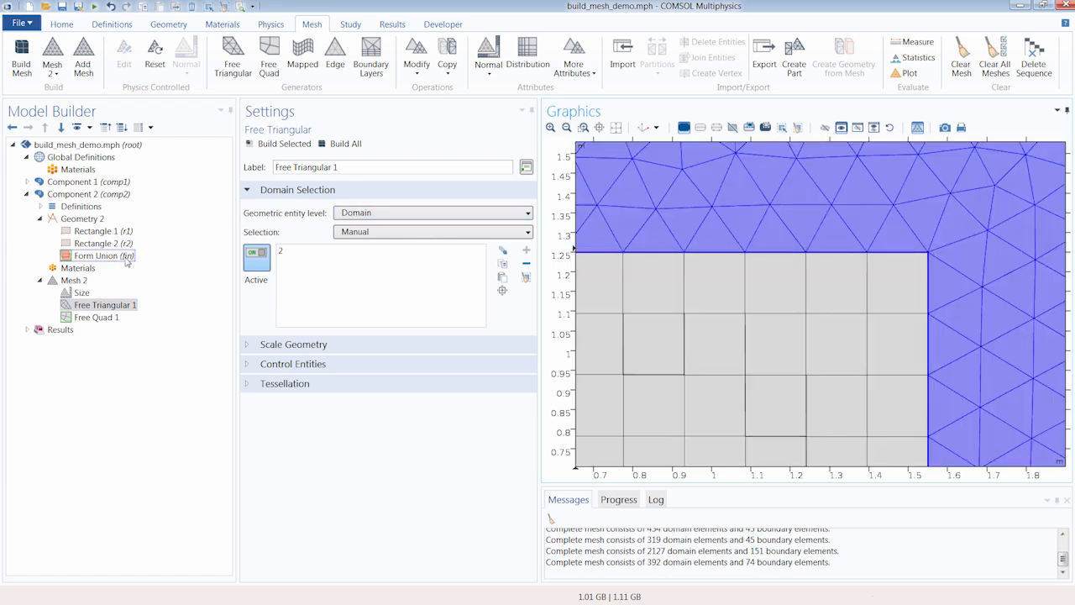
click(616, 128)
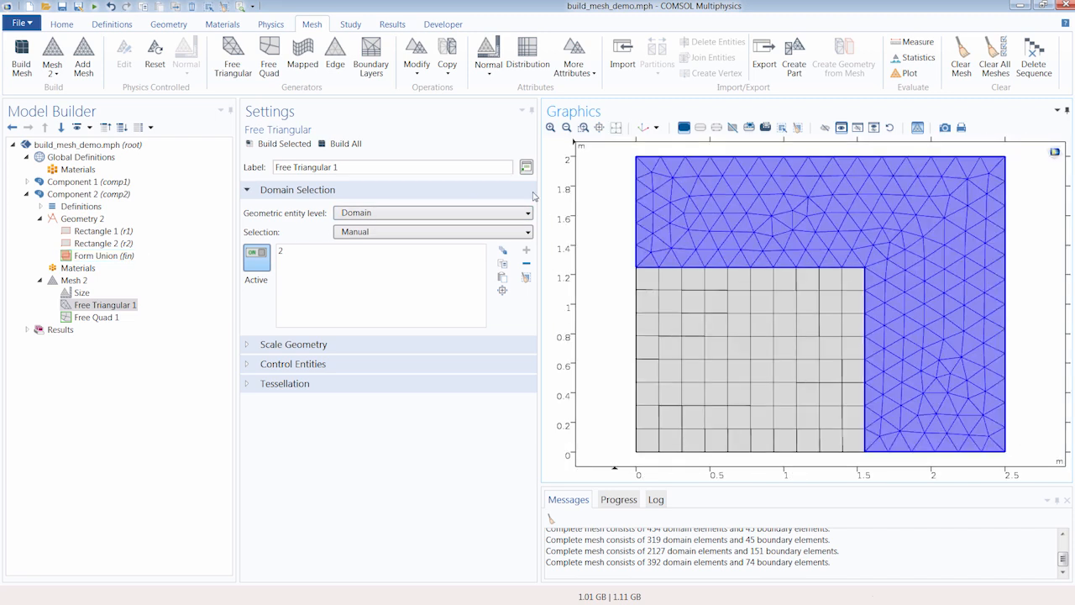
Add an Extra fine Size attribute to Free Triangular 1 and rebuild the whole mesh
click(103, 306)
mouse_move(85, 320)
click(490, 76)
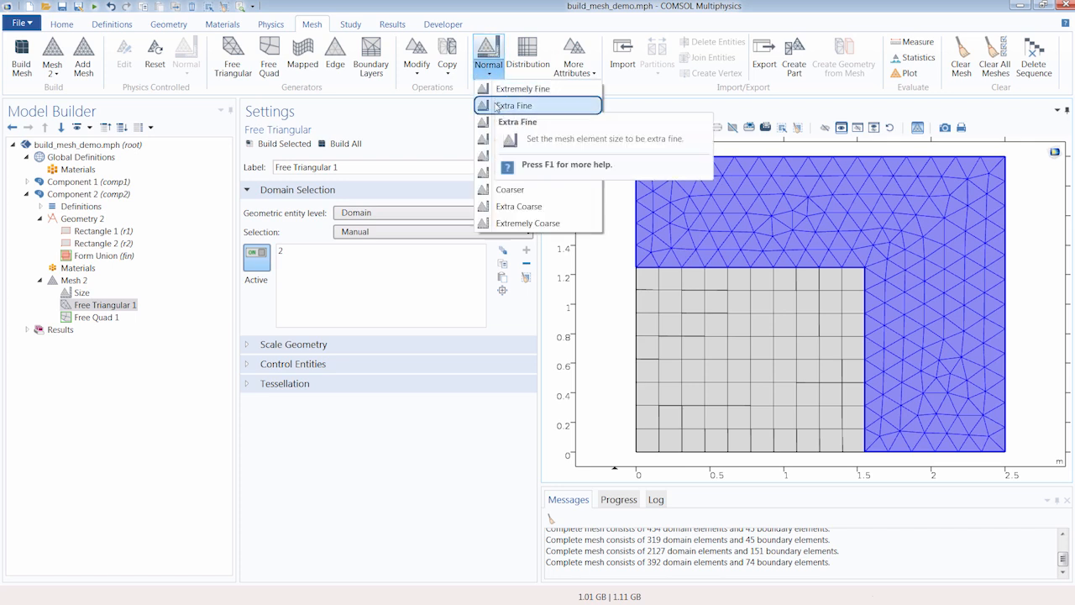
click(501, 106)
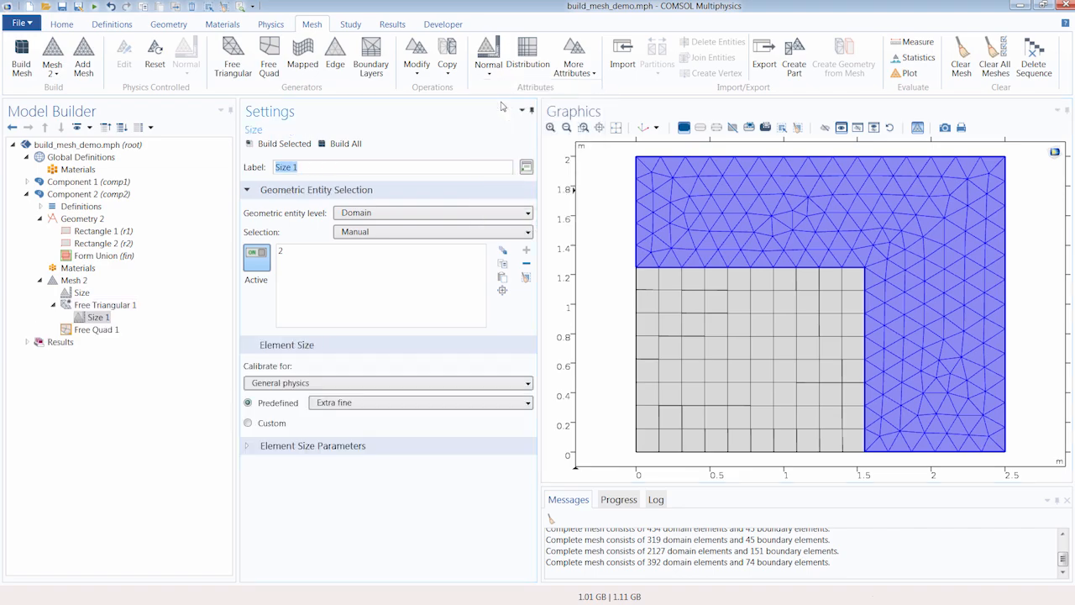
click(346, 144)
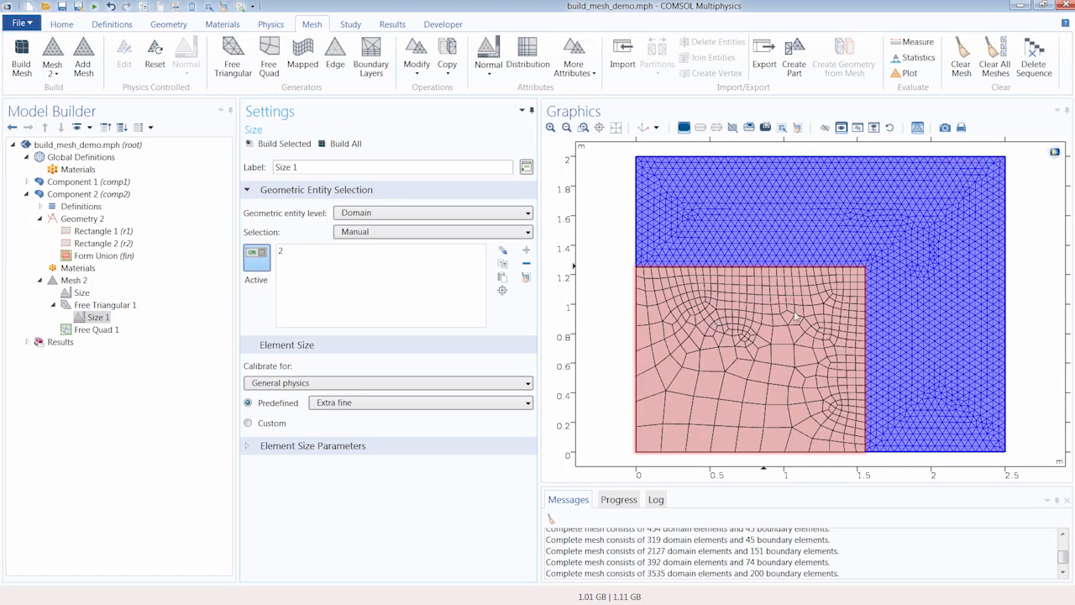
Move Free Quad 1 ahead of Free Triangular 1 in the Mesh 2 sequence and rebuild the whole mesh
click(94, 330)
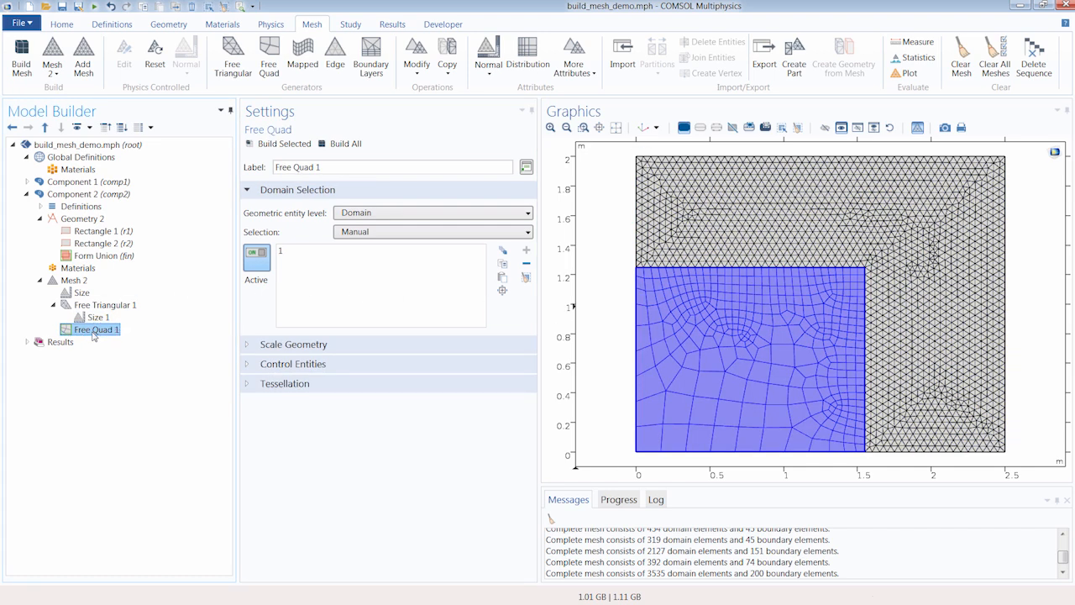
drag(88, 330, 87, 307)
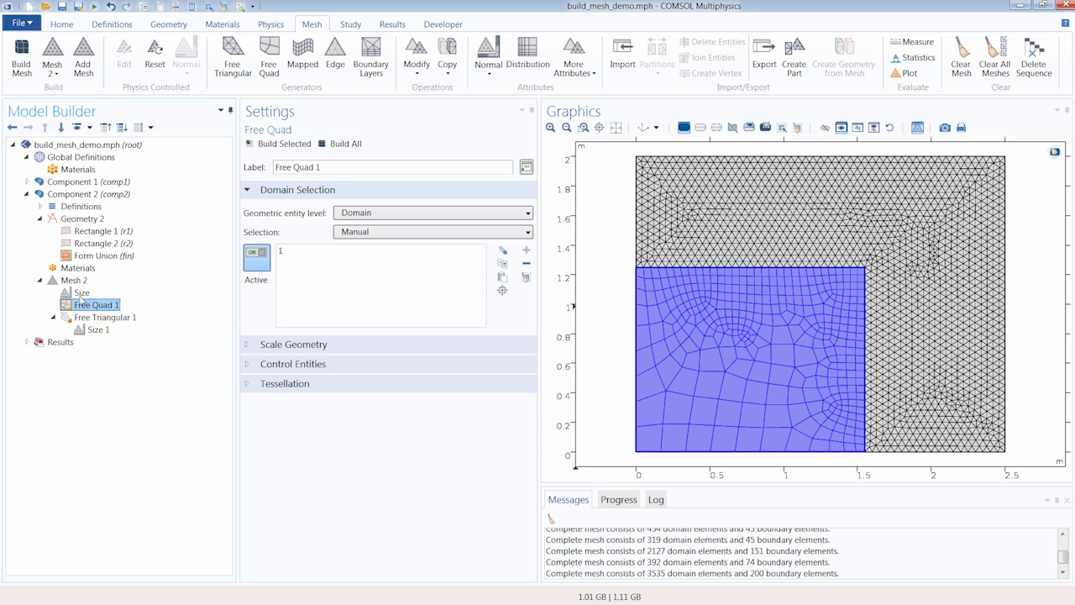
click(355, 146)
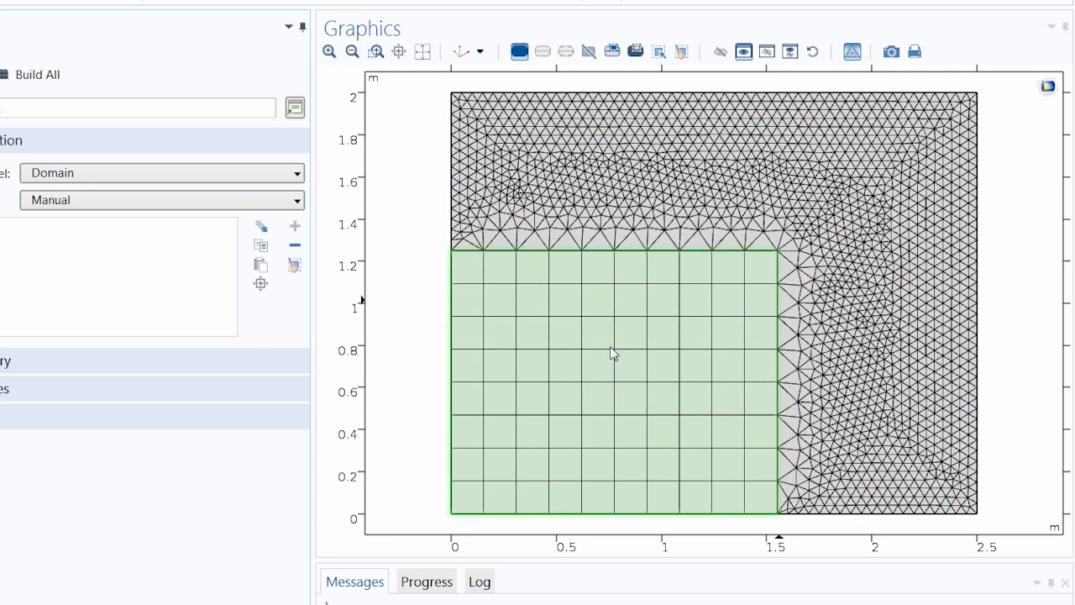
Add an Extra coarse Size attribute to Free Quad 1 and rebuild the whole mesh
click(97, 305)
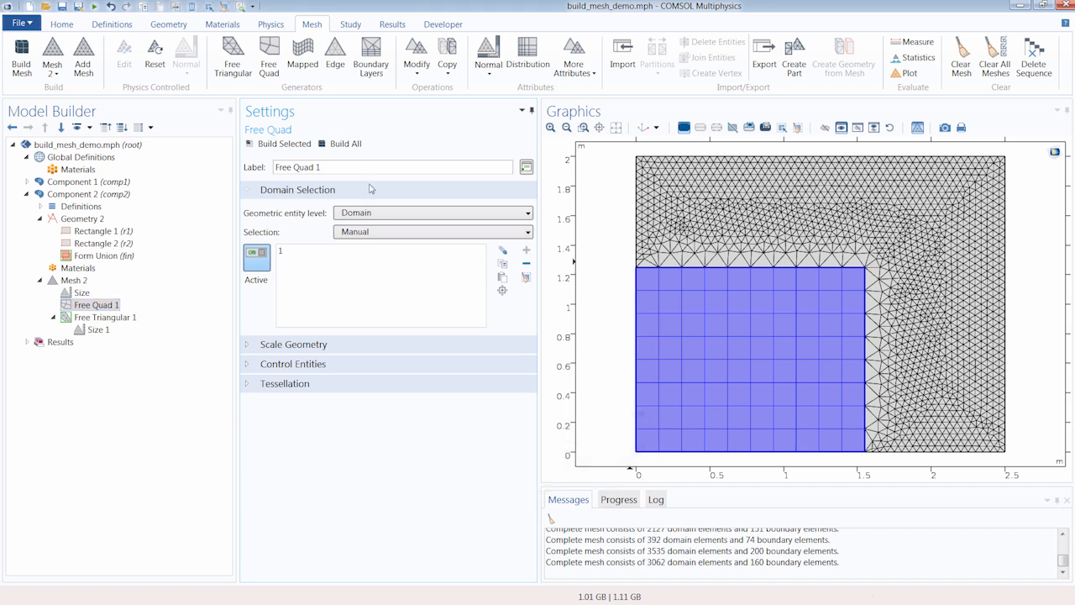
click(490, 74)
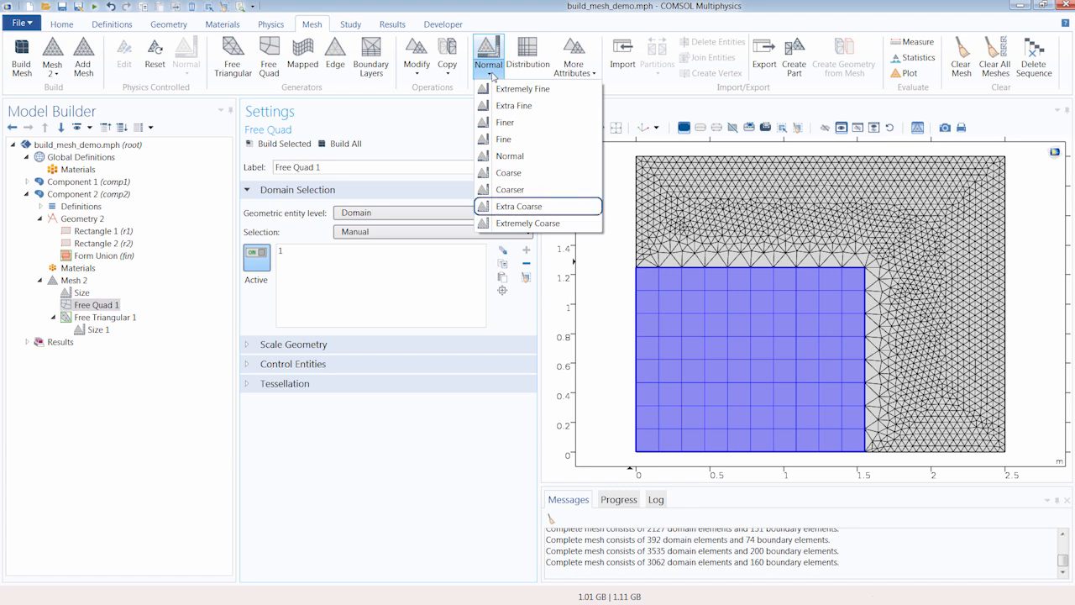
click(507, 208)
click(344, 145)
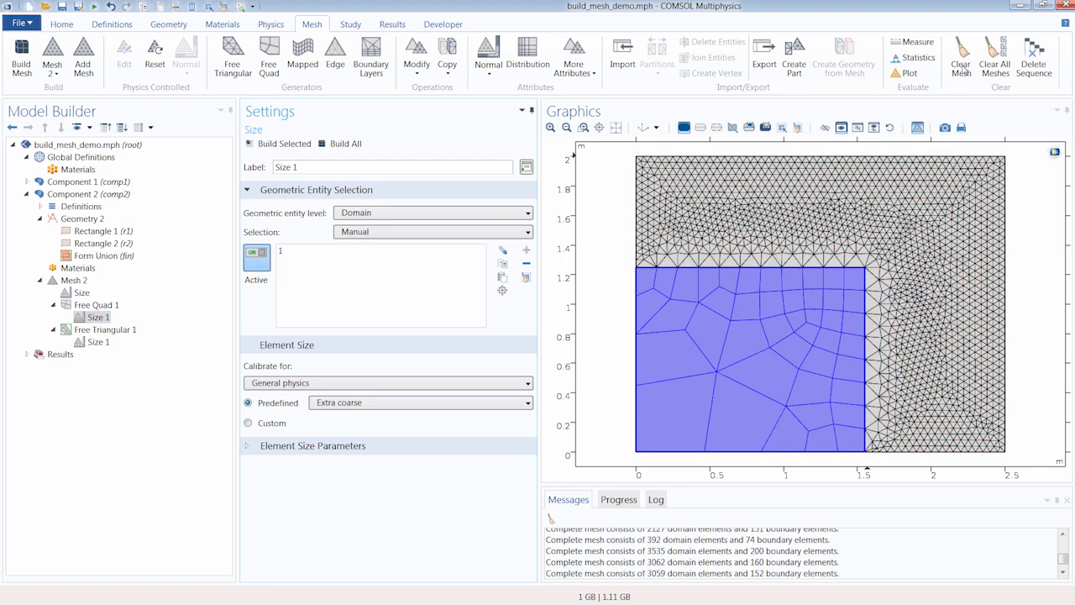
Switch to the meshing_sequence.mph model and view the meshing sequence entry under Meshing Tutorials in the Application Libraries
click(1016, 5)
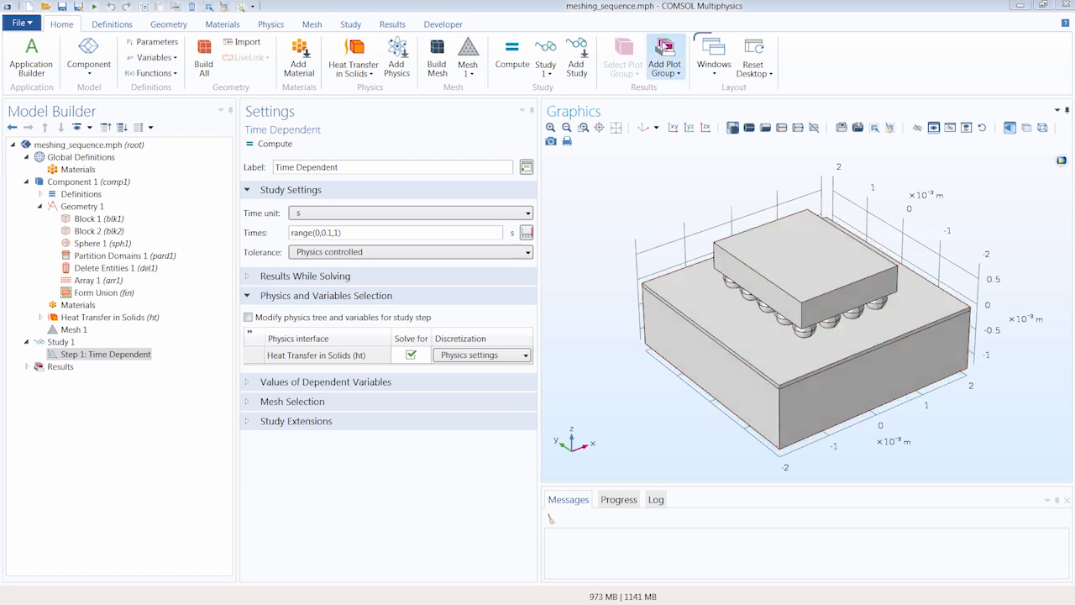
click(713, 74)
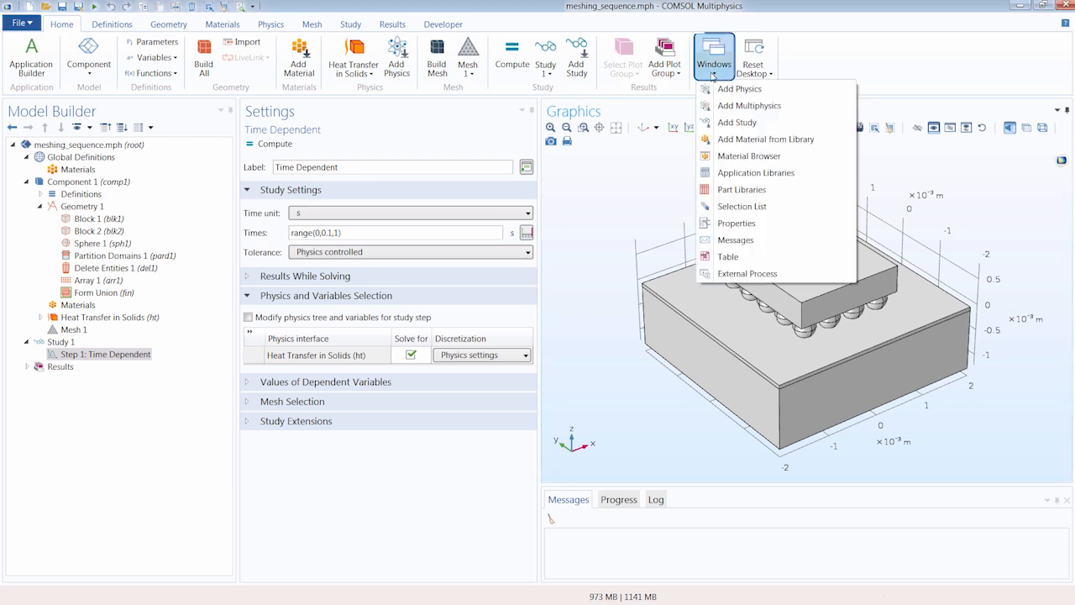
click(724, 174)
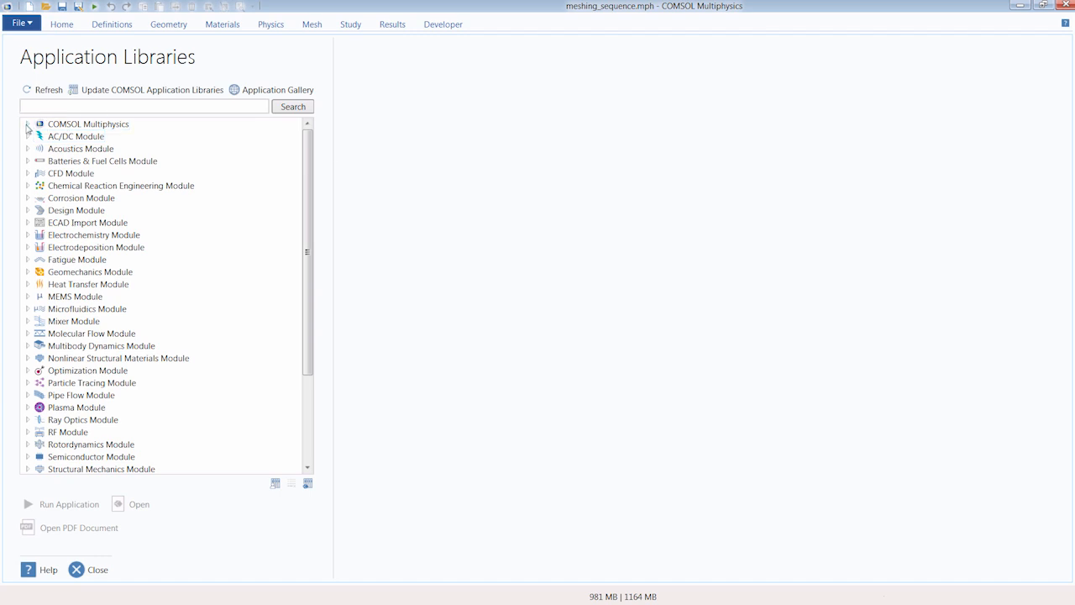
double_click(69, 126)
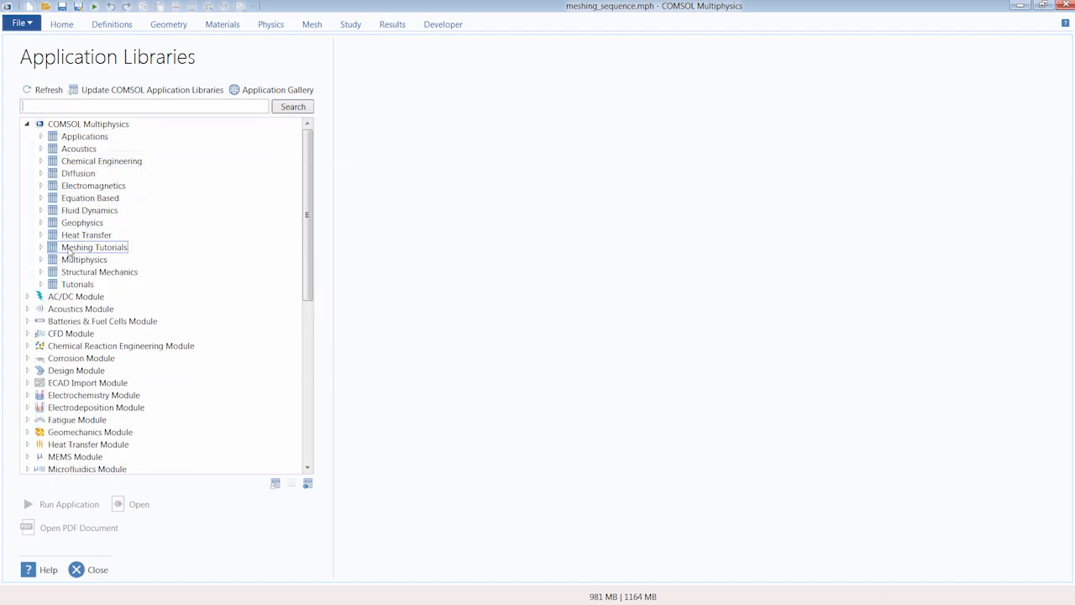
double_click(51, 249)
click(89, 259)
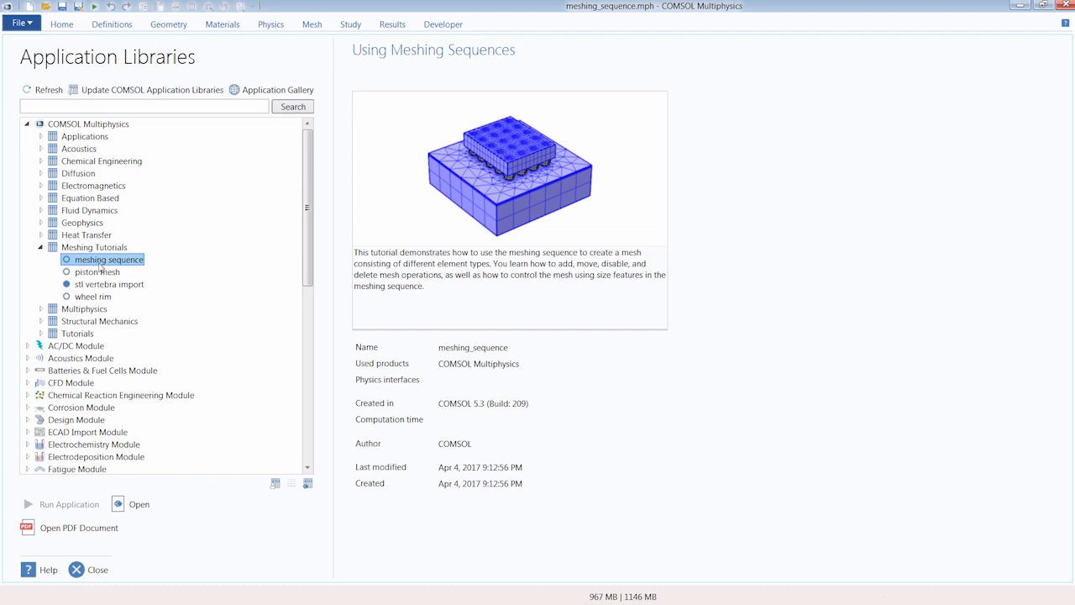
click(91, 571)
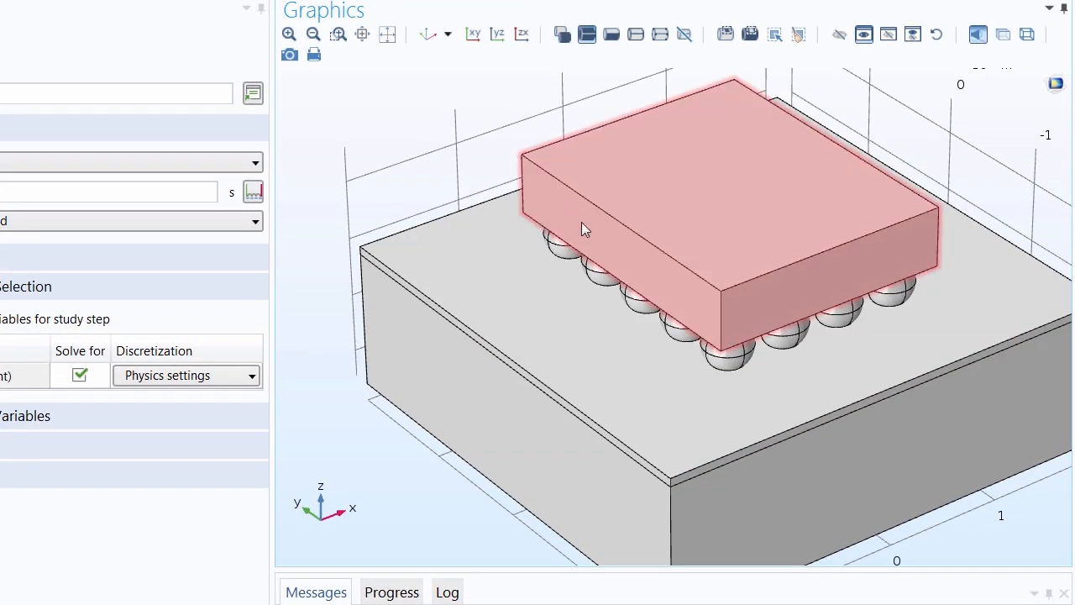
Inspect the upper block and the array of truncated spheres between it and the base in the 3D geometry
drag(581, 222, 599, 198)
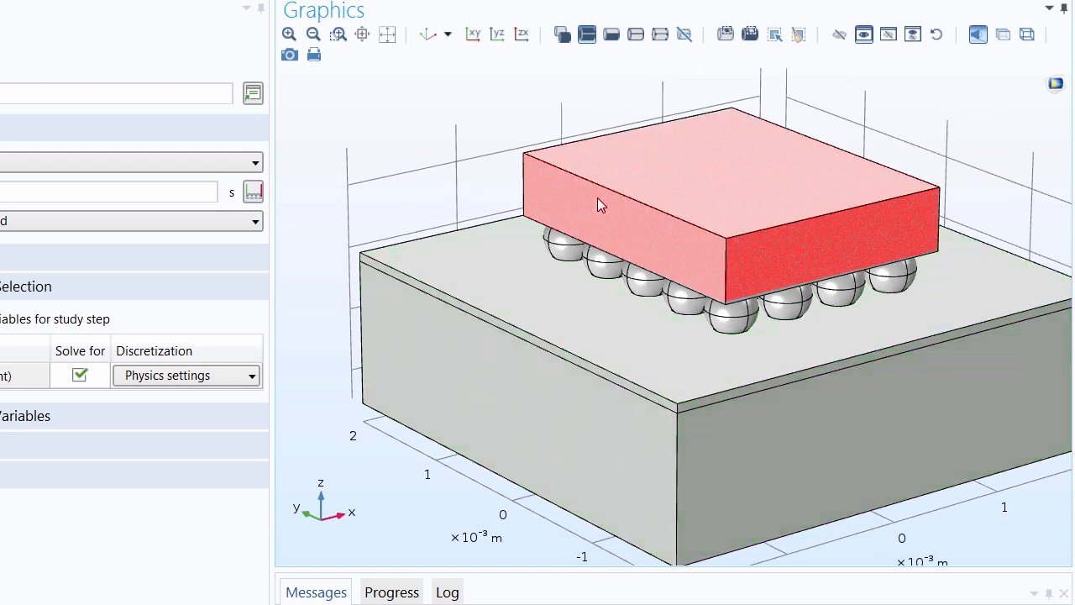
drag(598, 197, 593, 194)
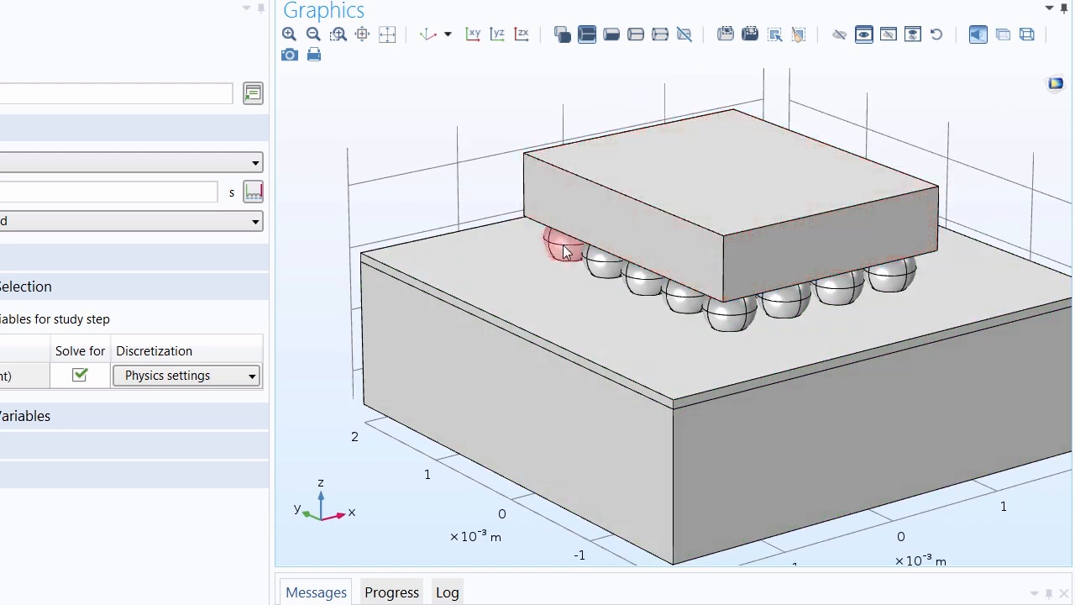
click(567, 244)
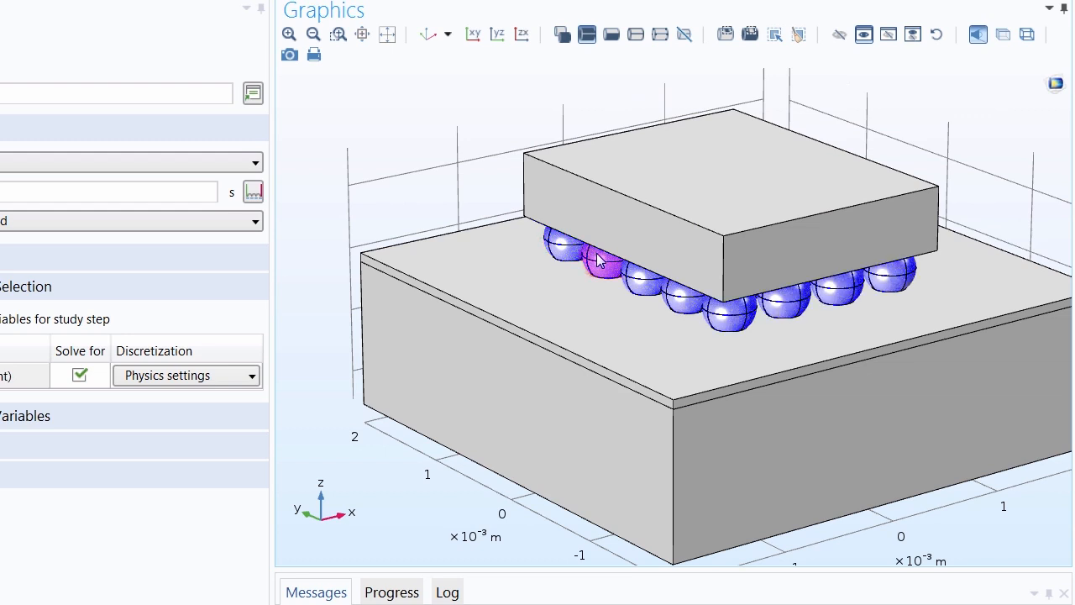
click(638, 280)
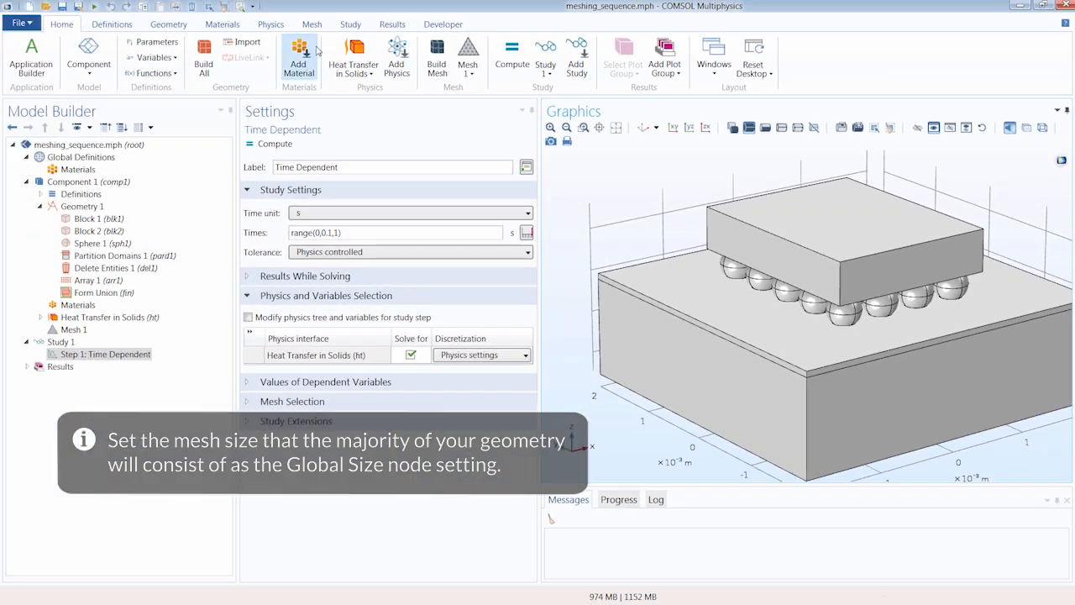
Convert Mesh 1 to an editable user-controlled sequence and set its global Size node to the predefined Coarser size
click(311, 23)
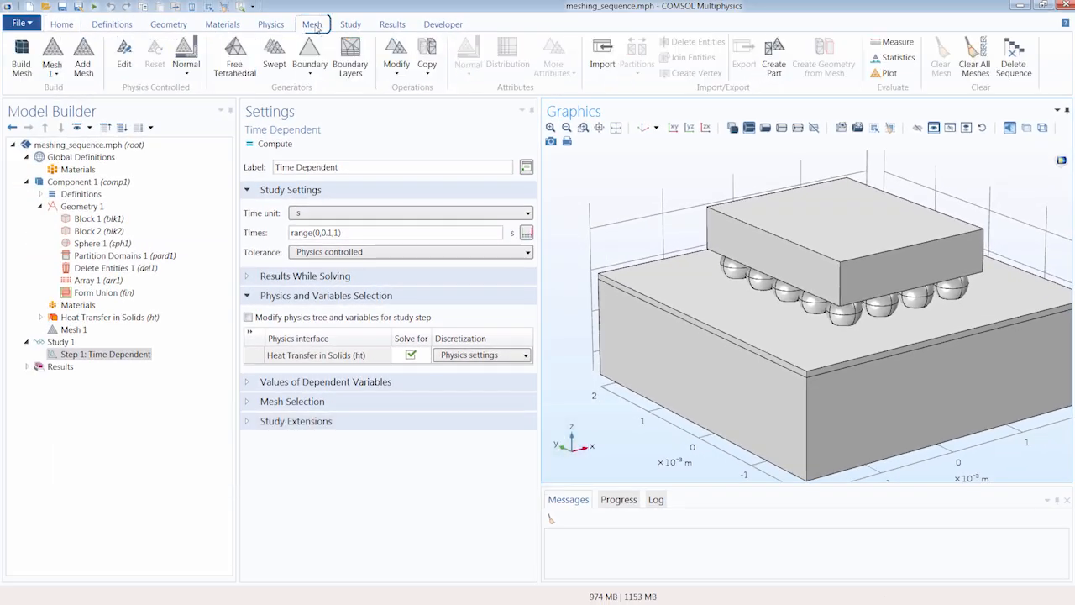
click(55, 50)
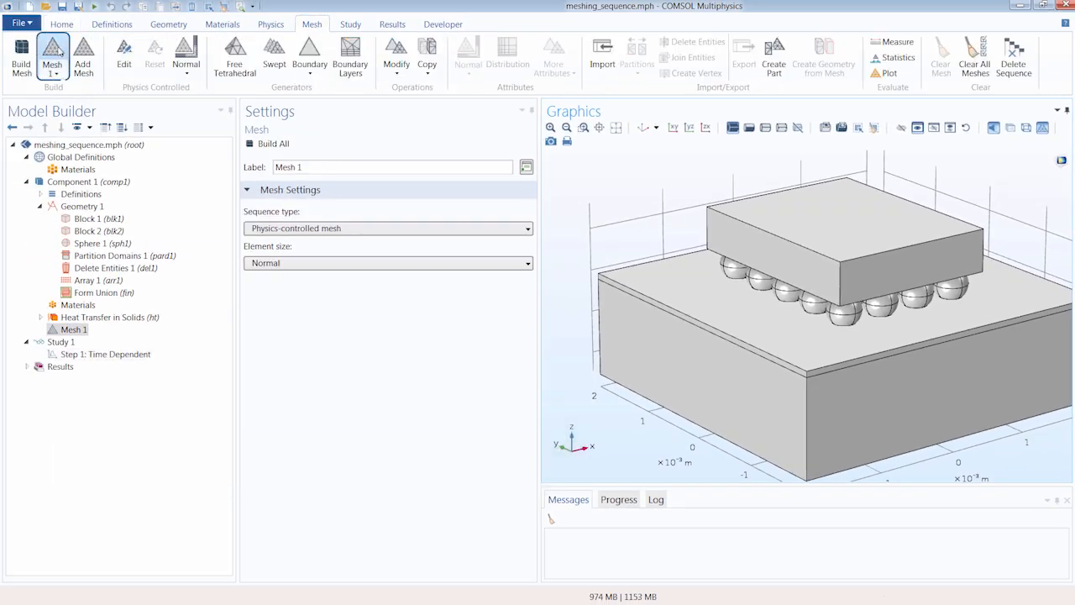
click(123, 50)
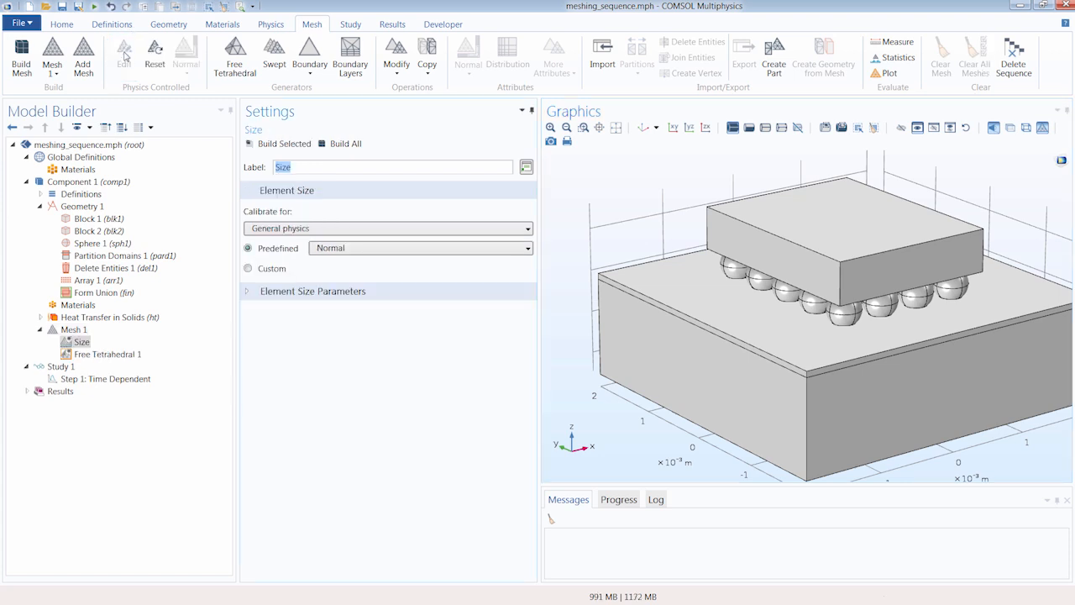
click(345, 250)
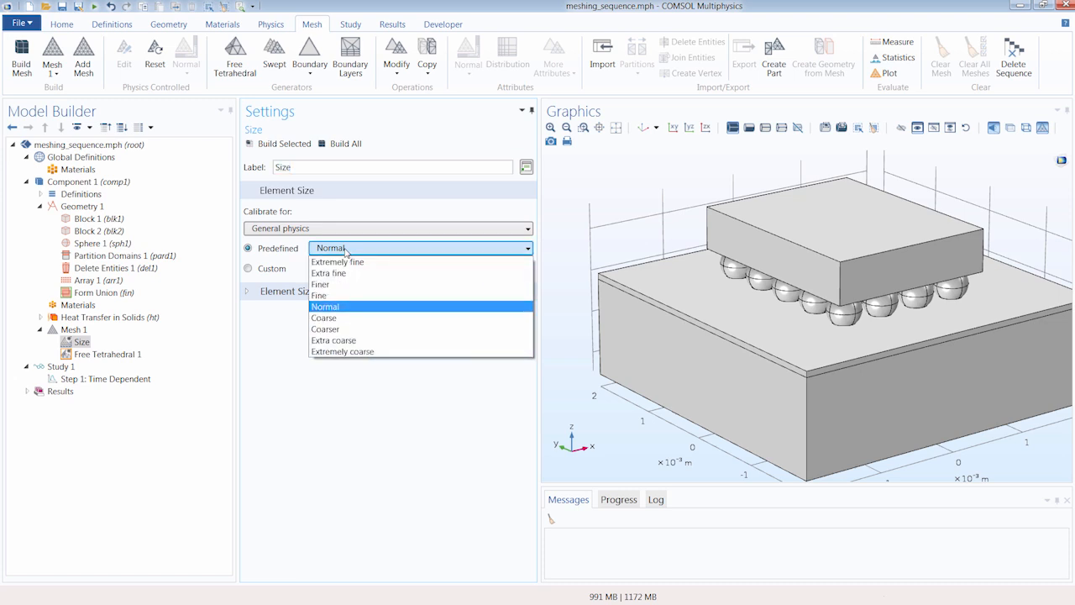
click(350, 329)
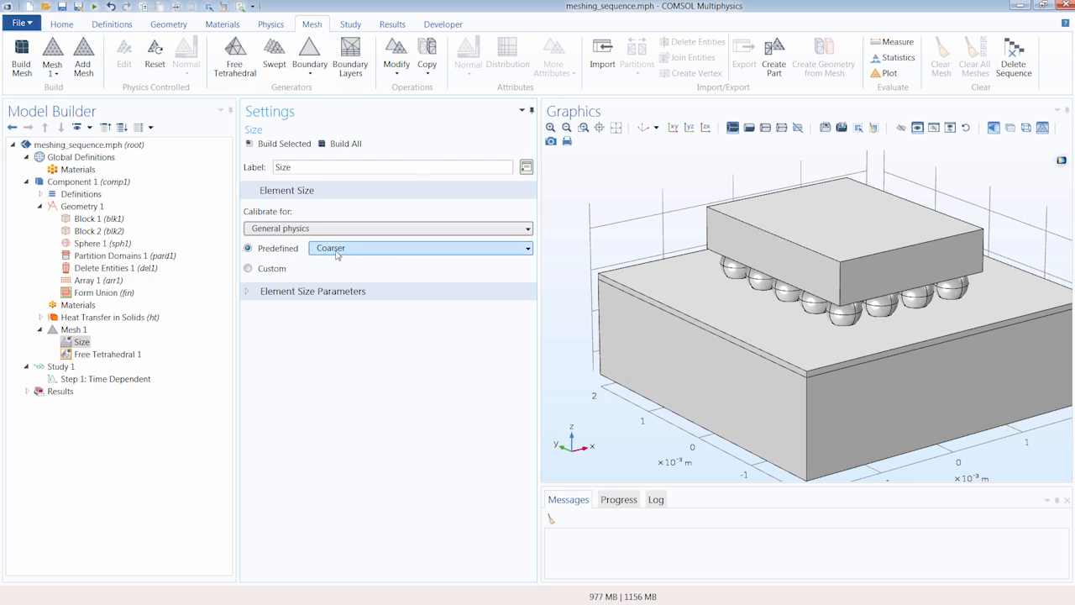
Build the whole mesh with the global Coarser size and add a domain-level Size attribute to Free Tetrahedral 1
click(342, 145)
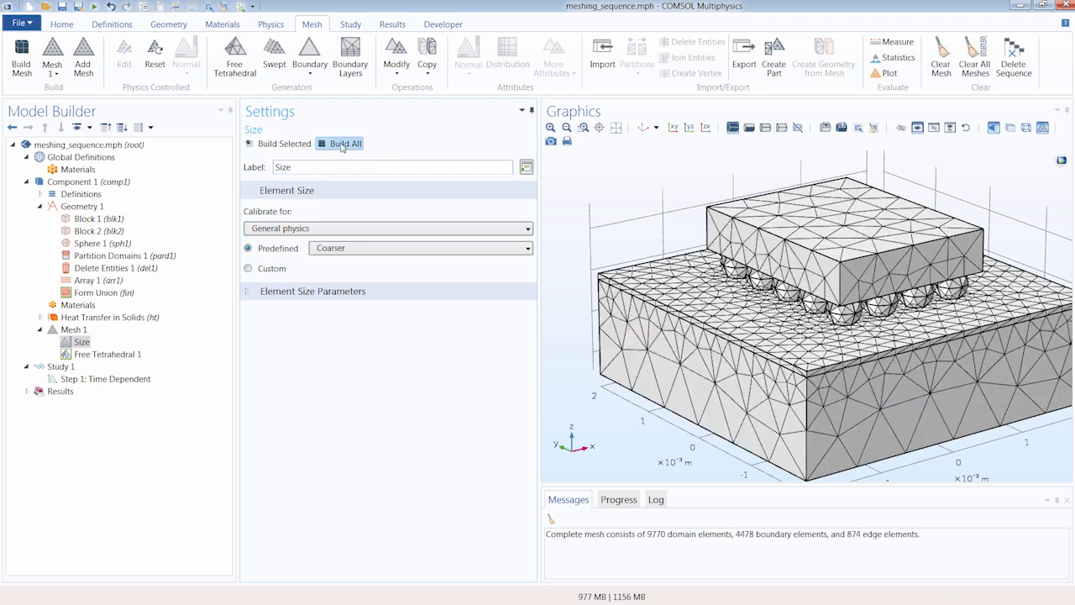
click(125, 356)
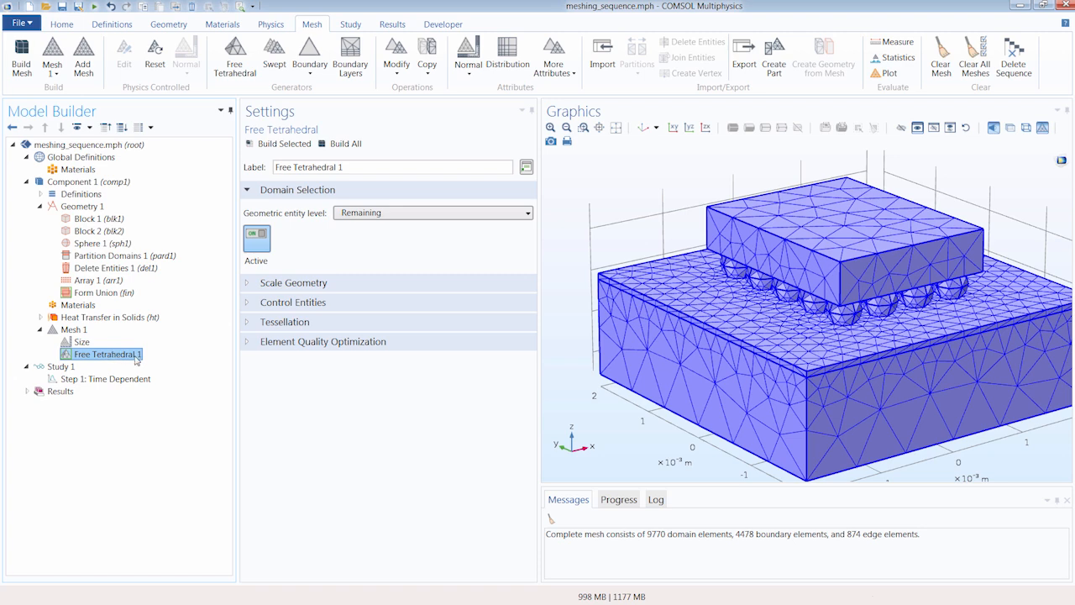
click(468, 78)
click(466, 159)
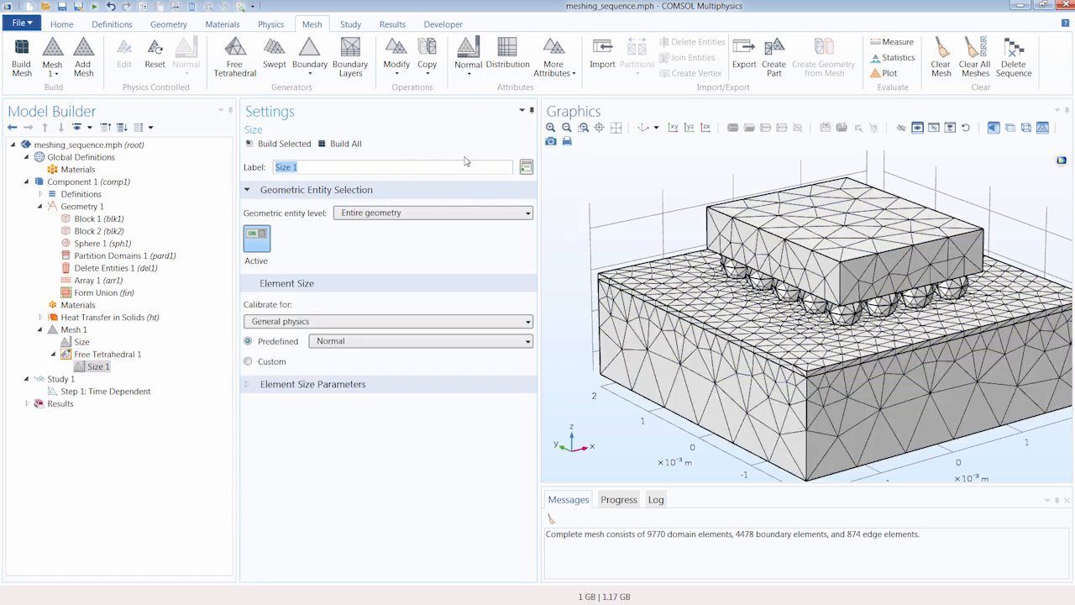
click(435, 213)
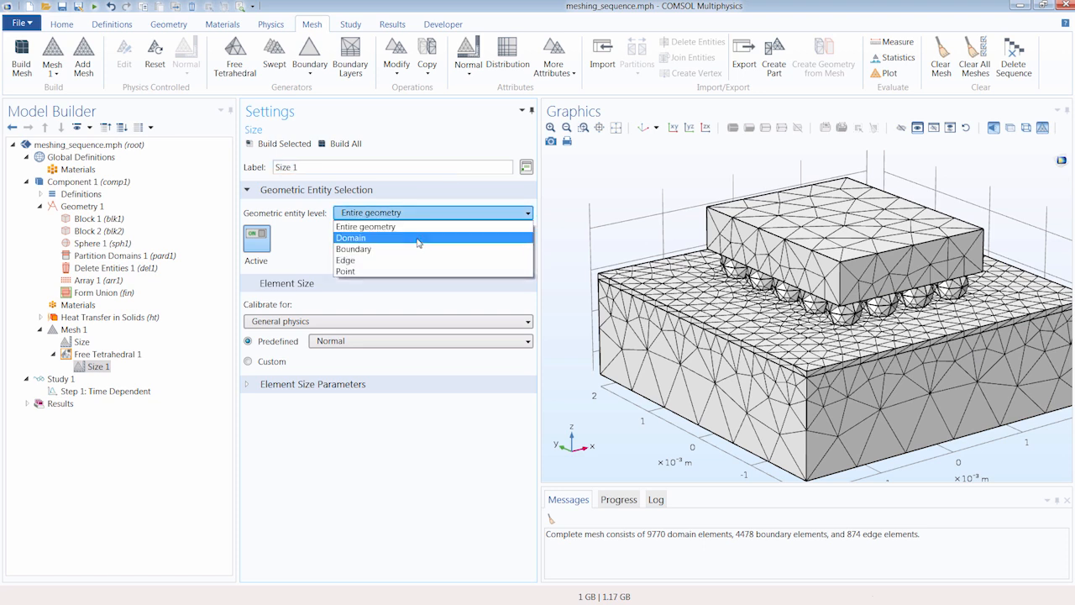
click(418, 240)
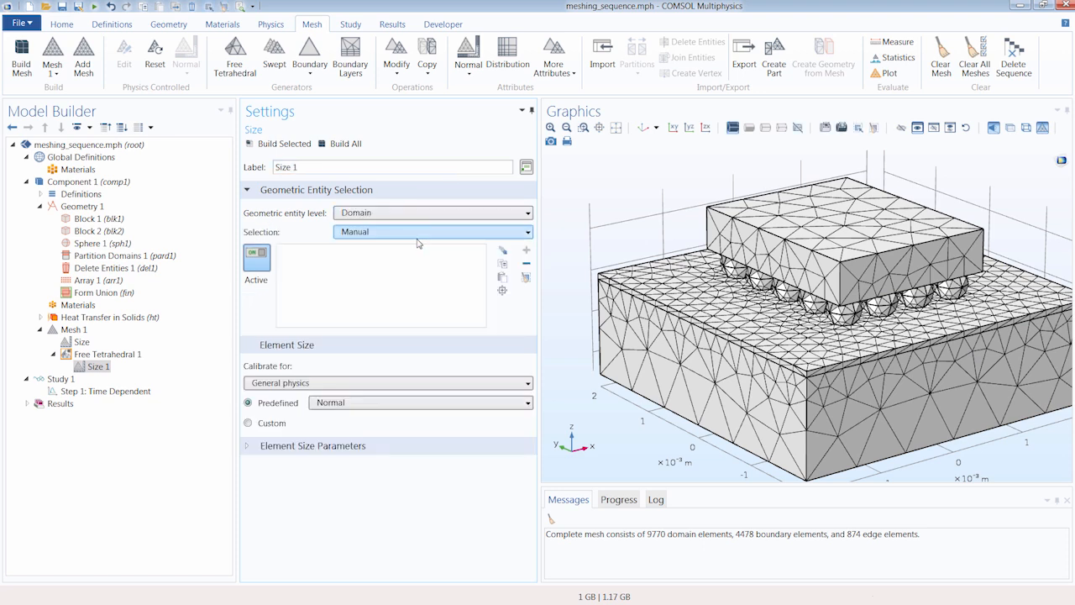
Temporarily hide the upper block and base domains, and box-select all the truncated spheres as the domains of Size 1
click(901, 127)
click(737, 230)
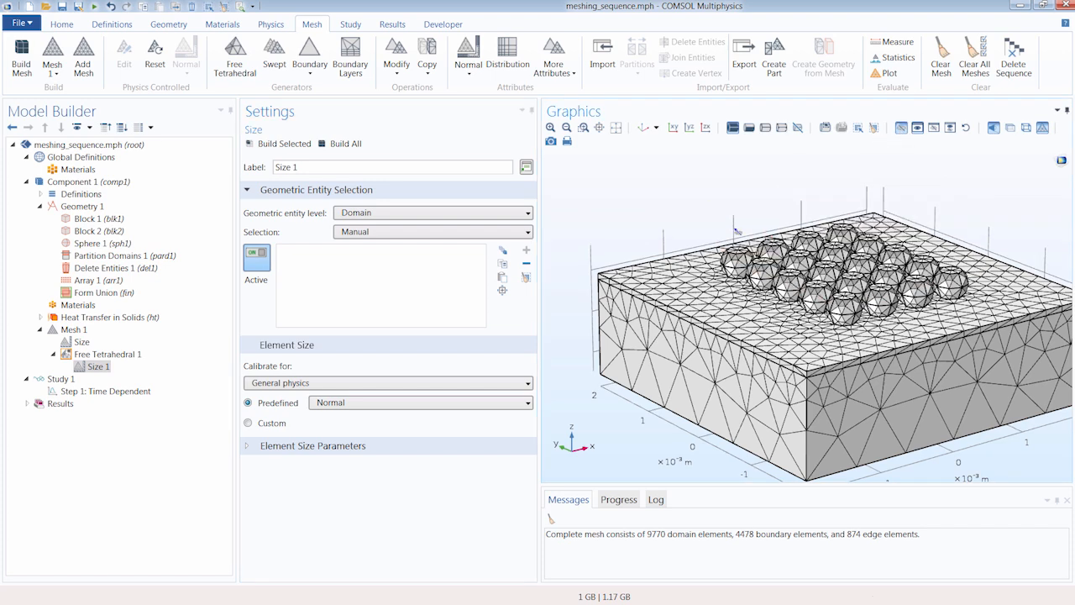
click(737, 239)
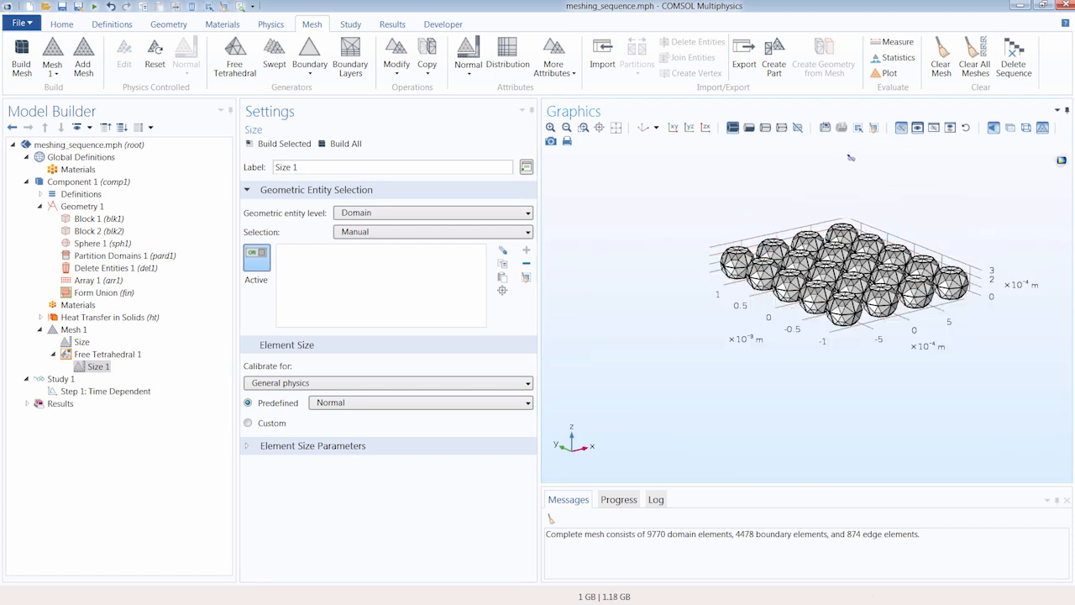
click(901, 128)
click(689, 128)
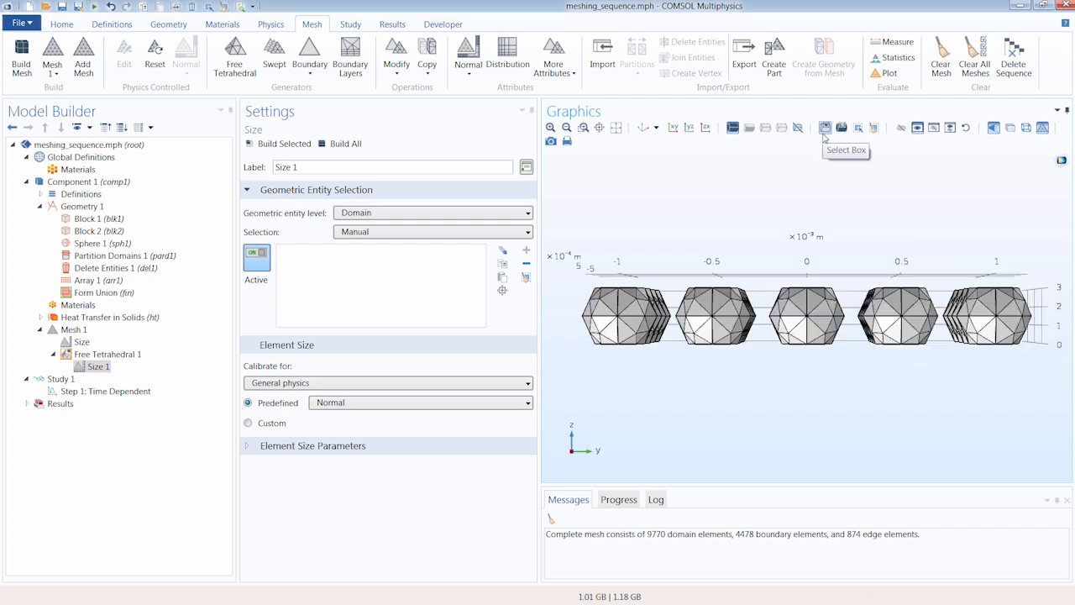
click(823, 134)
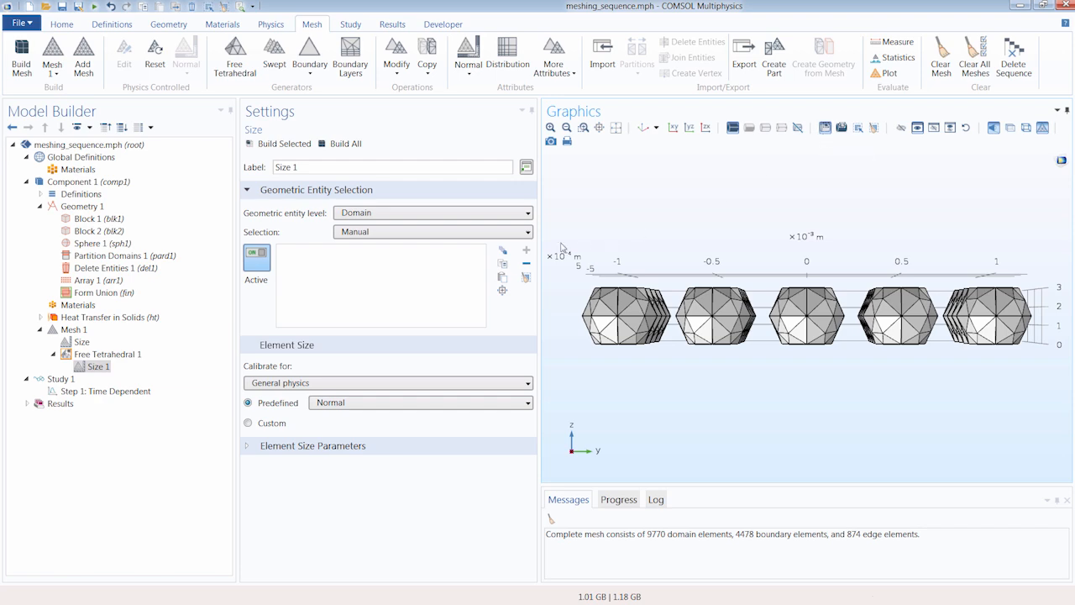
drag(560, 243, 1052, 388)
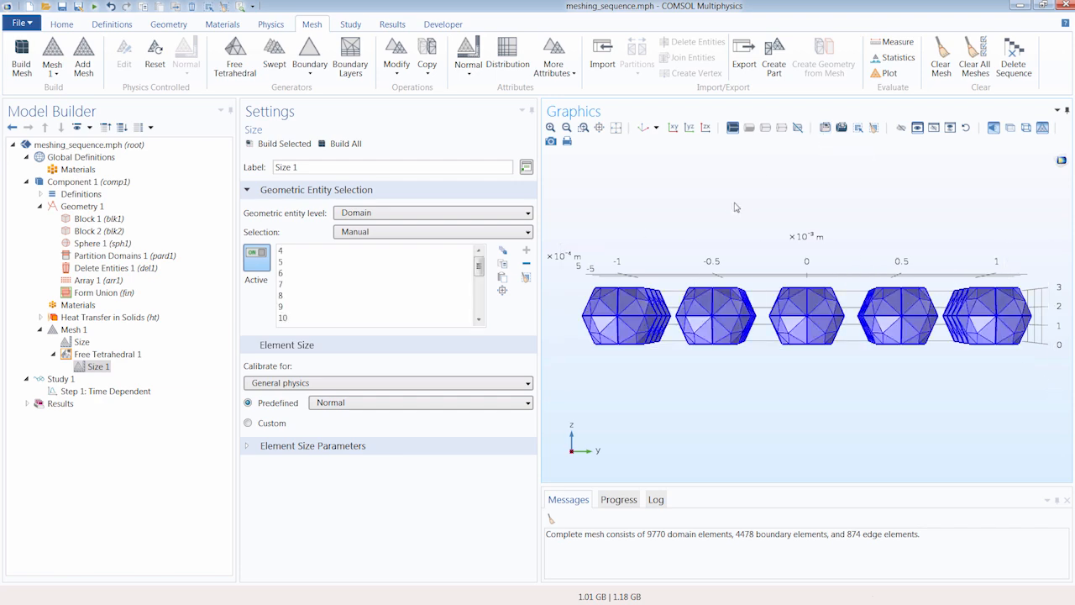
Rebuild the whole mesh with the spheres' local size and show the hidden block and base domains again
mouse_move(736, 208)
mouse_down()
mouse_move(764, 216)
mouse_move(739, 216)
mouse_up()
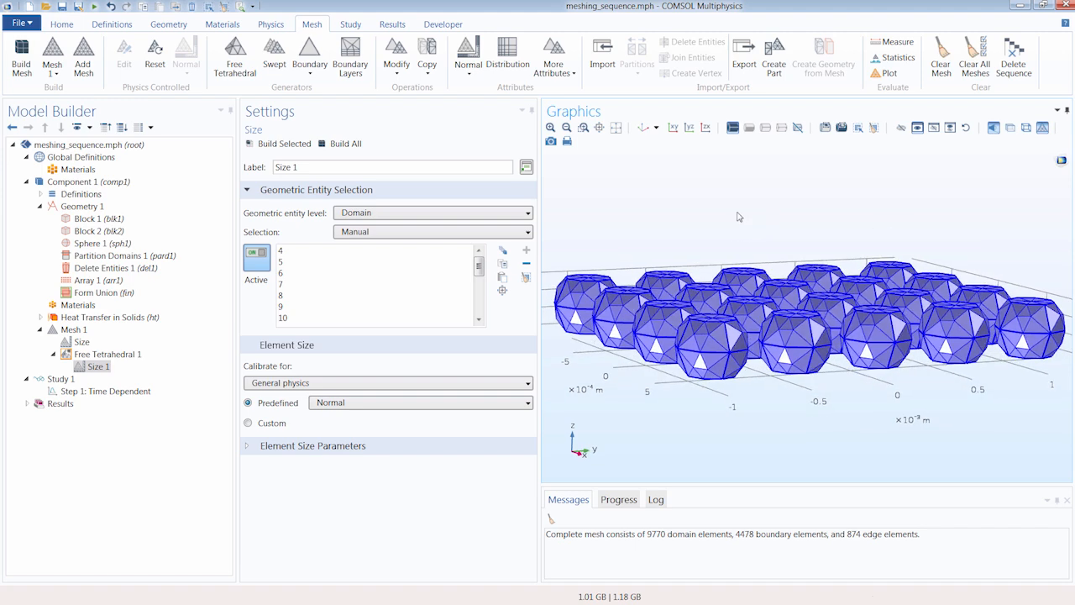
click(343, 147)
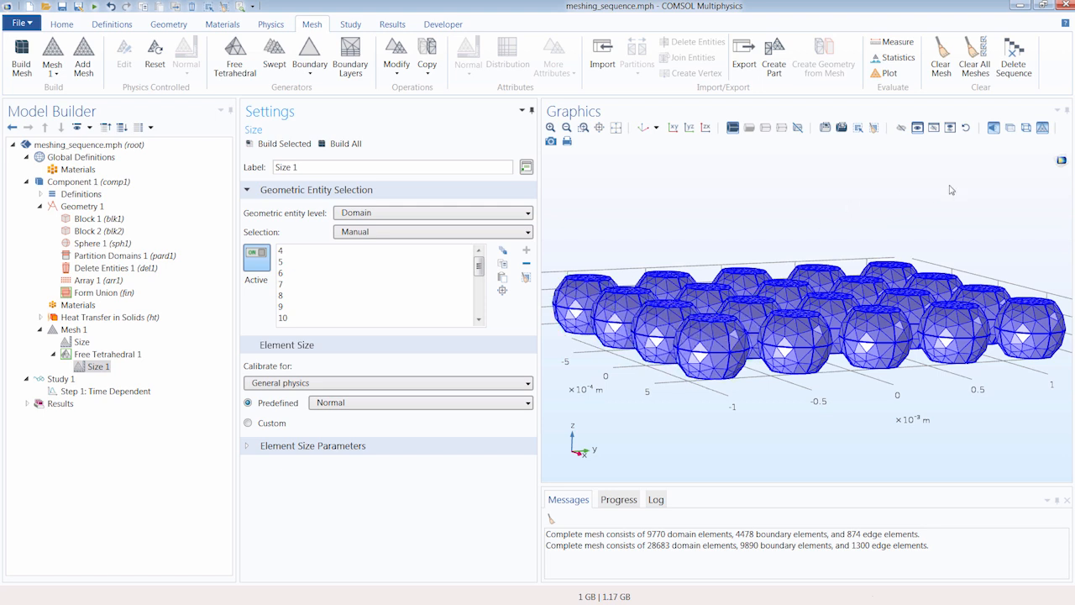
click(966, 127)
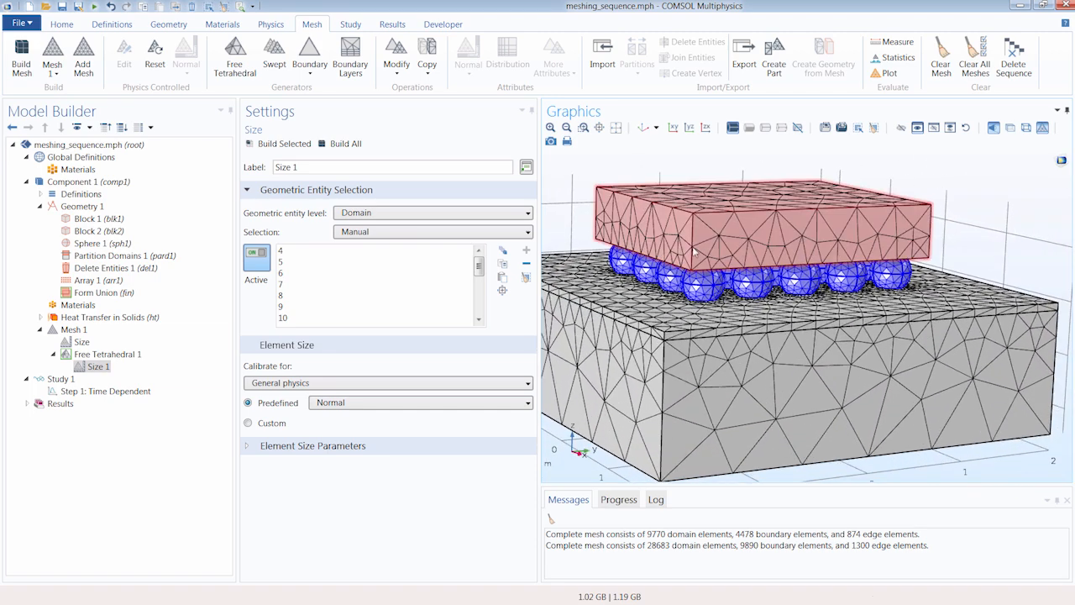
scroll(726, 286, down, 3)
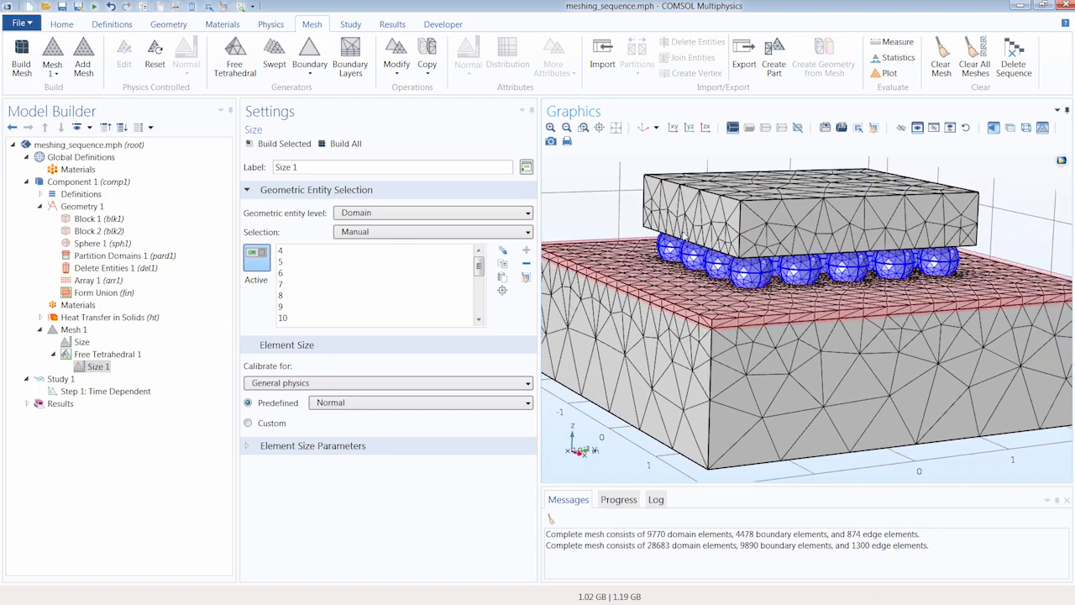
click(615, 132)
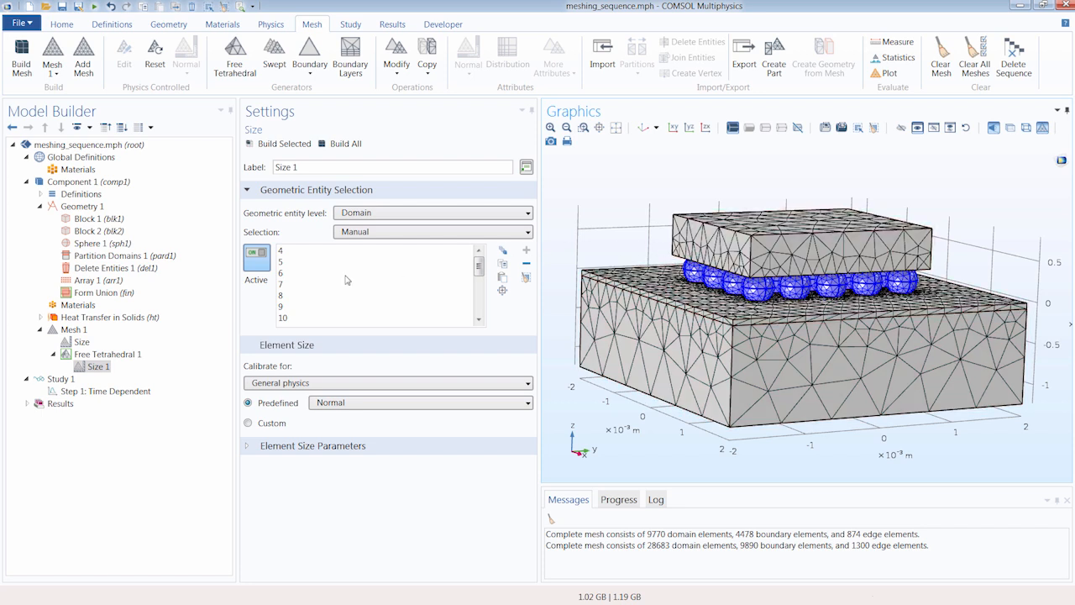
Restrict Free Tetrahedral 1 to the spheres by switching to Domain level and removing domains 1, 2 and 3, and rebuild the mesh
click(121, 354)
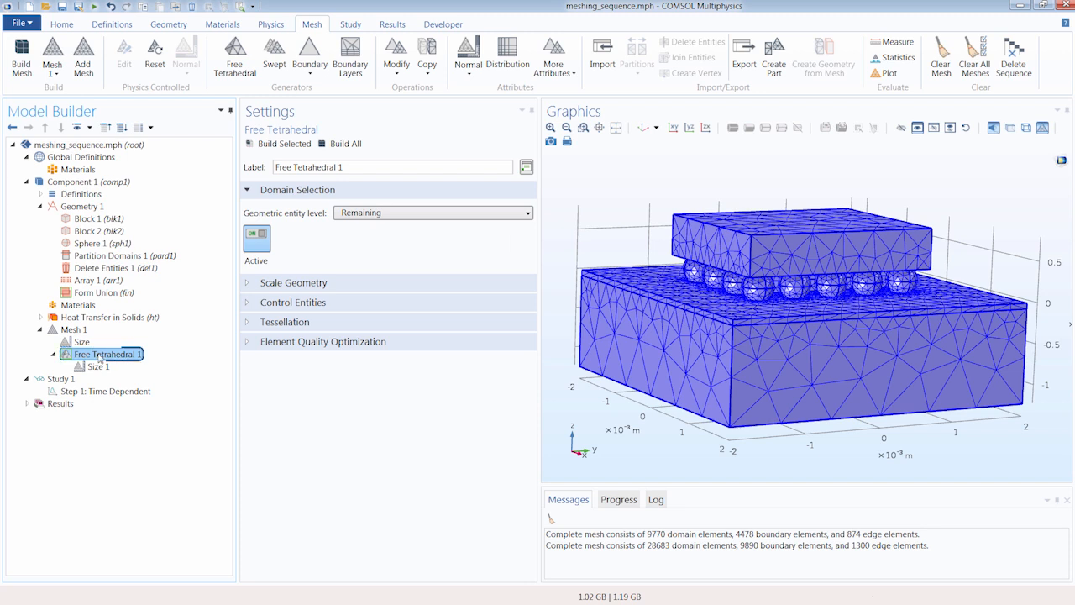
click(385, 215)
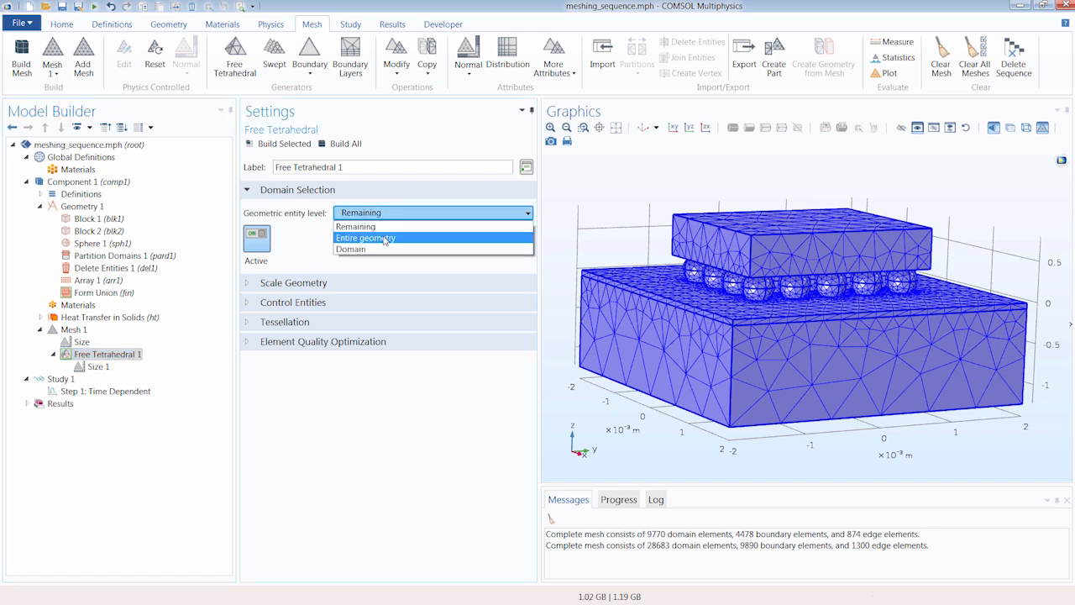
click(382, 247)
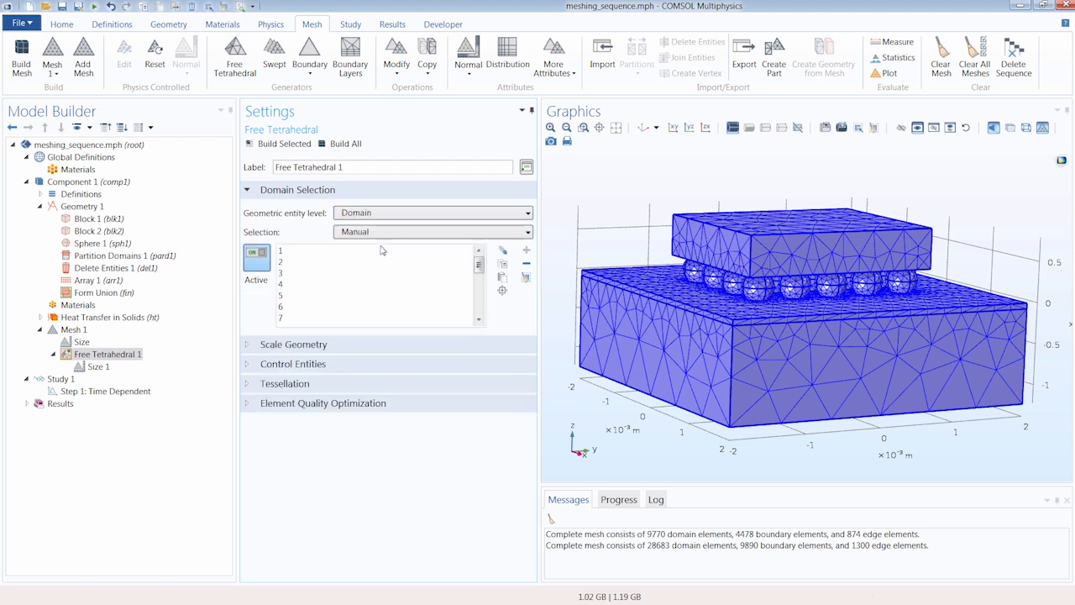
click(288, 251)
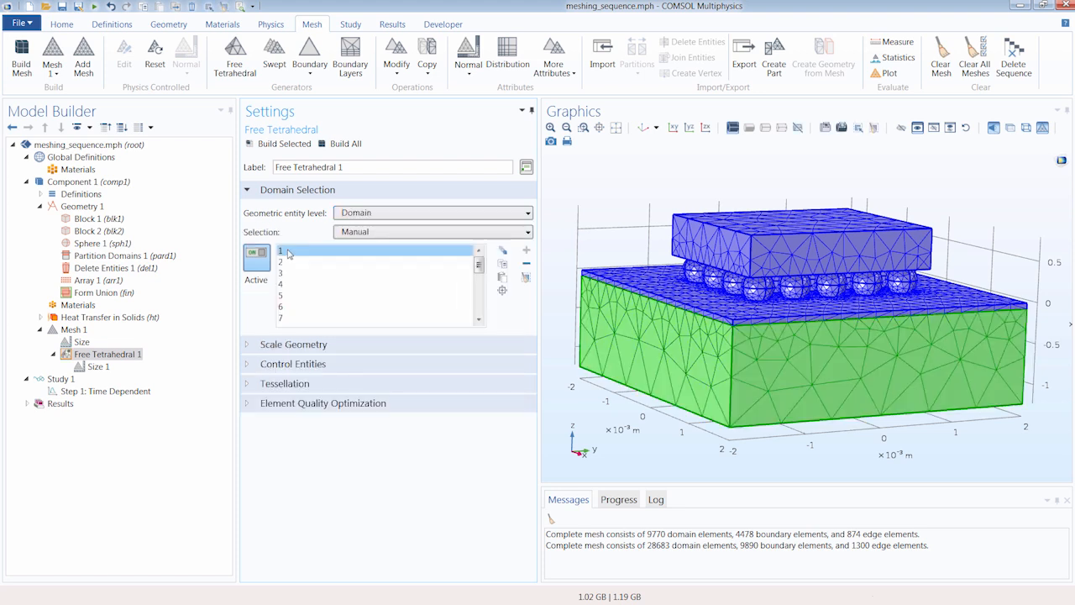
shift+click(286, 262)
shift+click(288, 273)
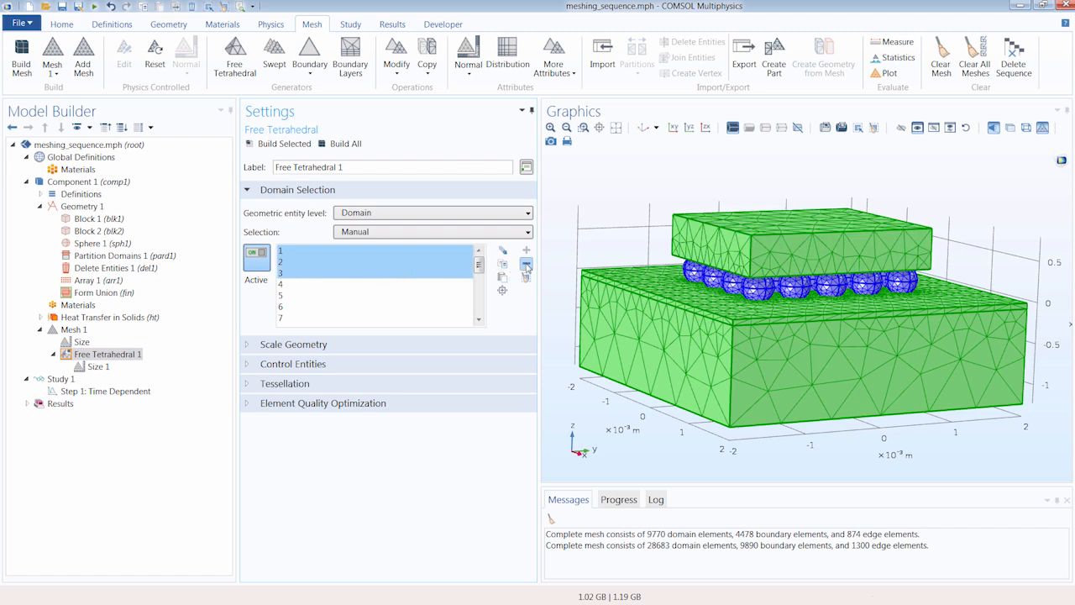
click(526, 263)
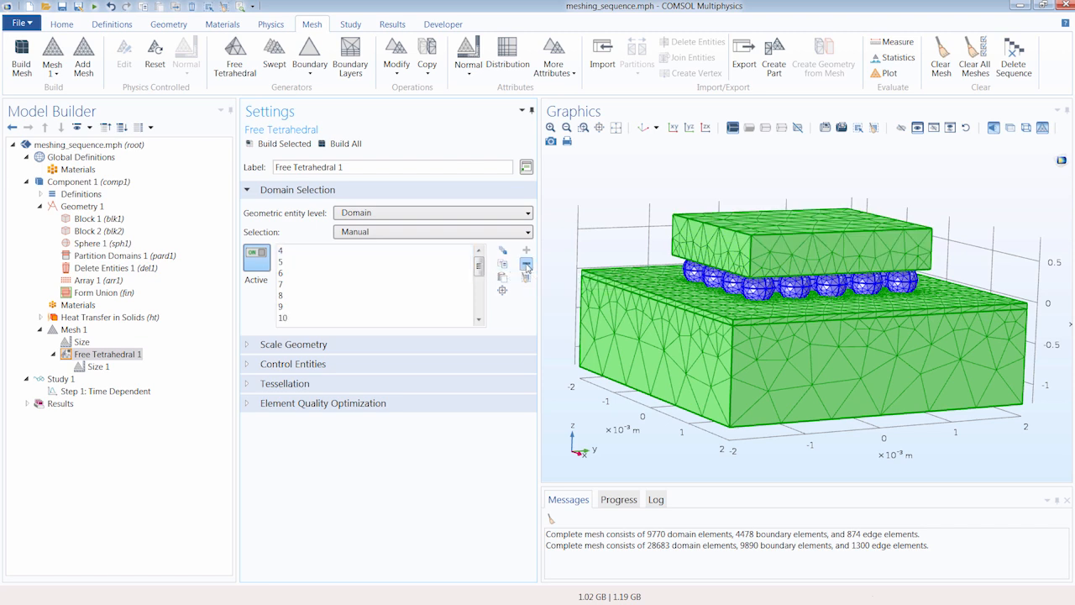
click(346, 143)
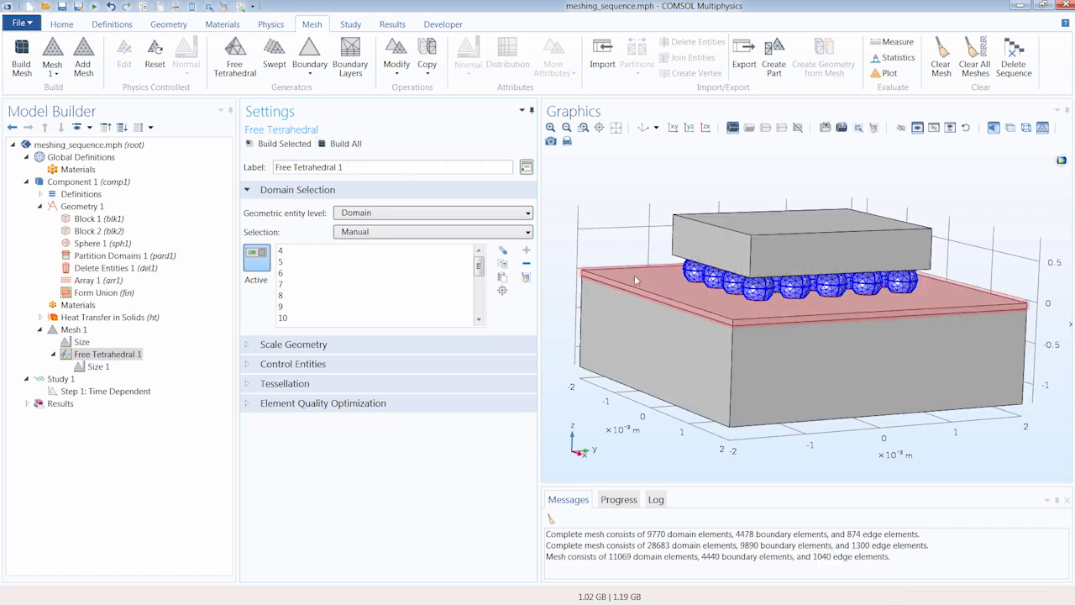
Add a Free Triangular operation on boundary 7 atop the base and boundary 12 under the upper block, and build the mesh
click(310, 69)
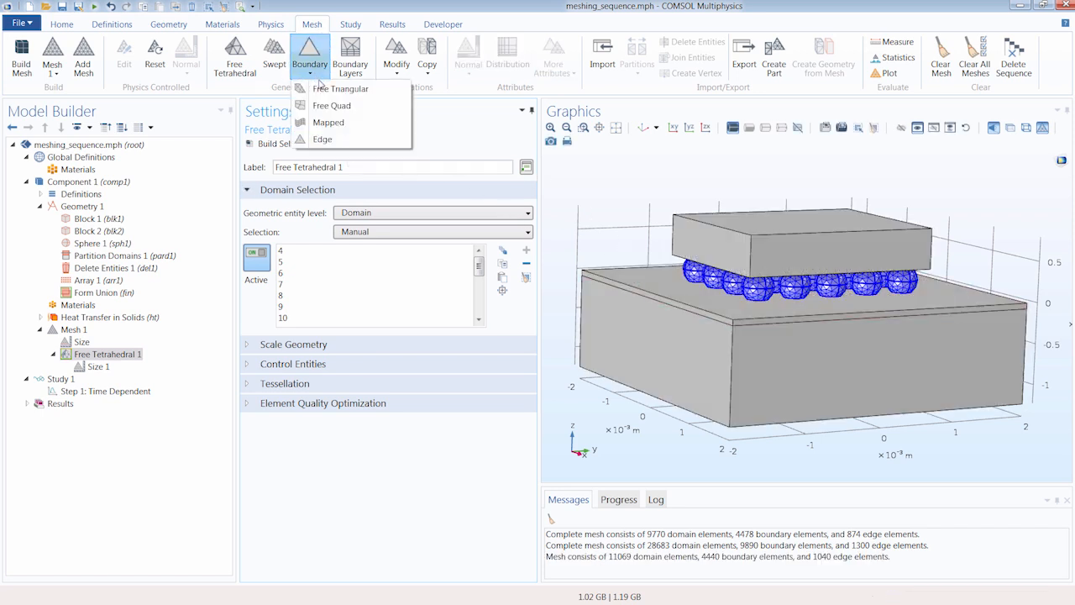
click(332, 88)
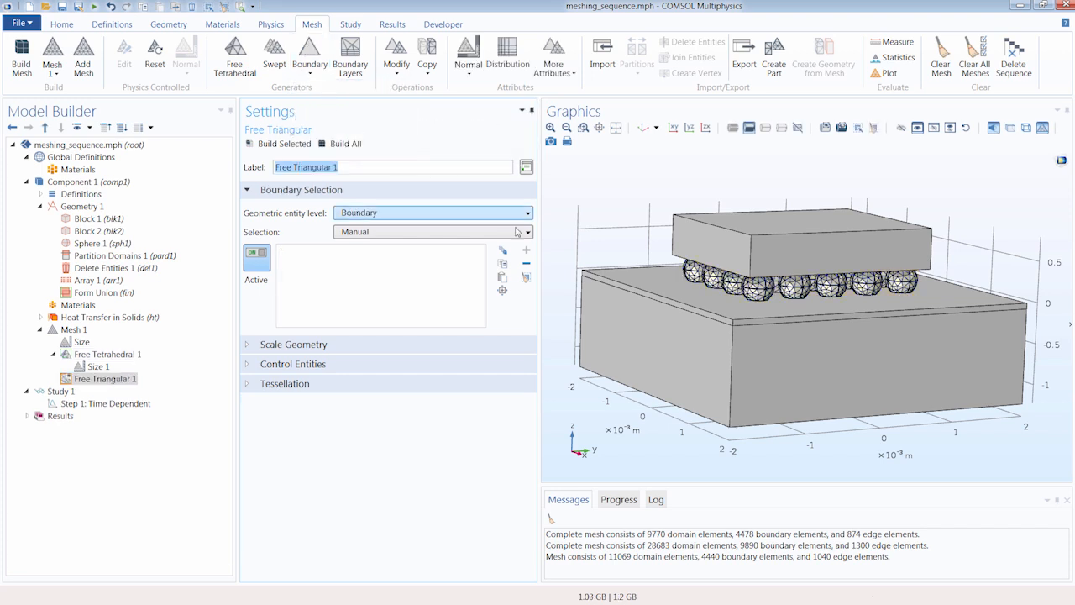
click(651, 276)
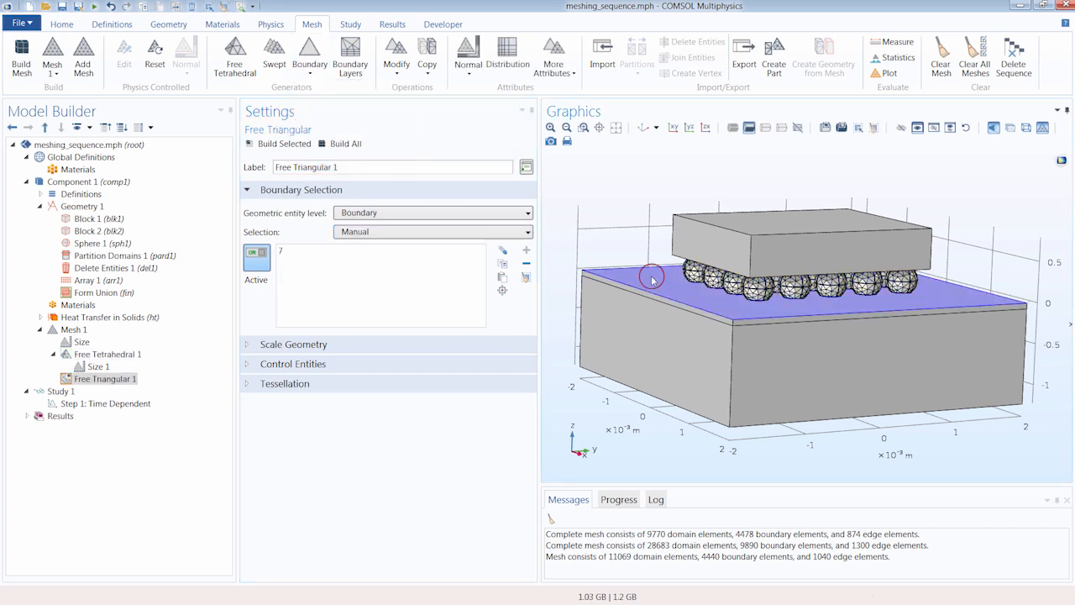
drag(652, 278, 787, 282)
scroll(781, 277, up, 6)
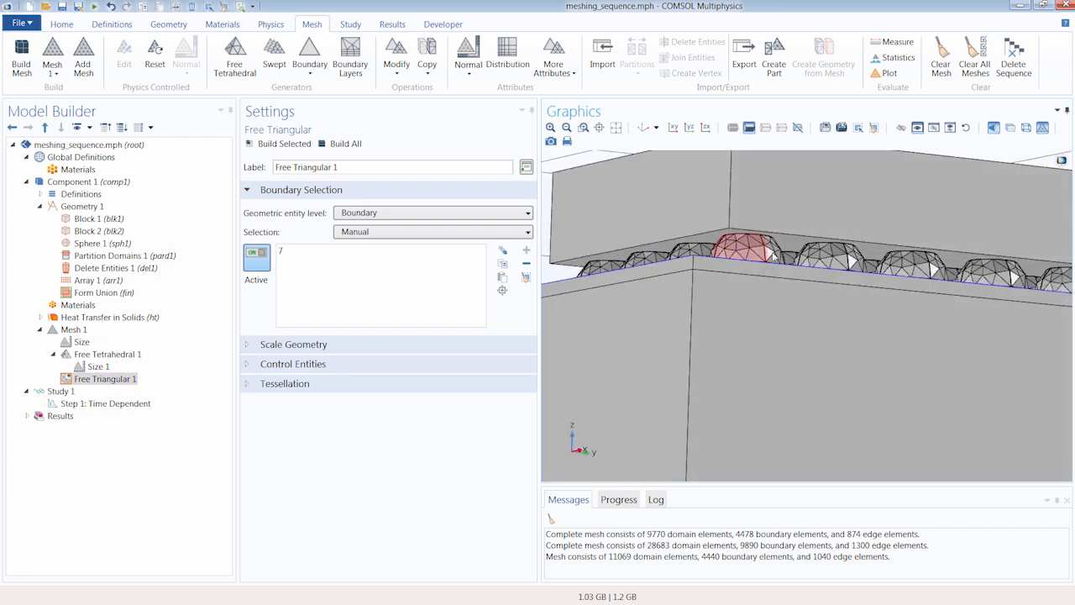
click(786, 244)
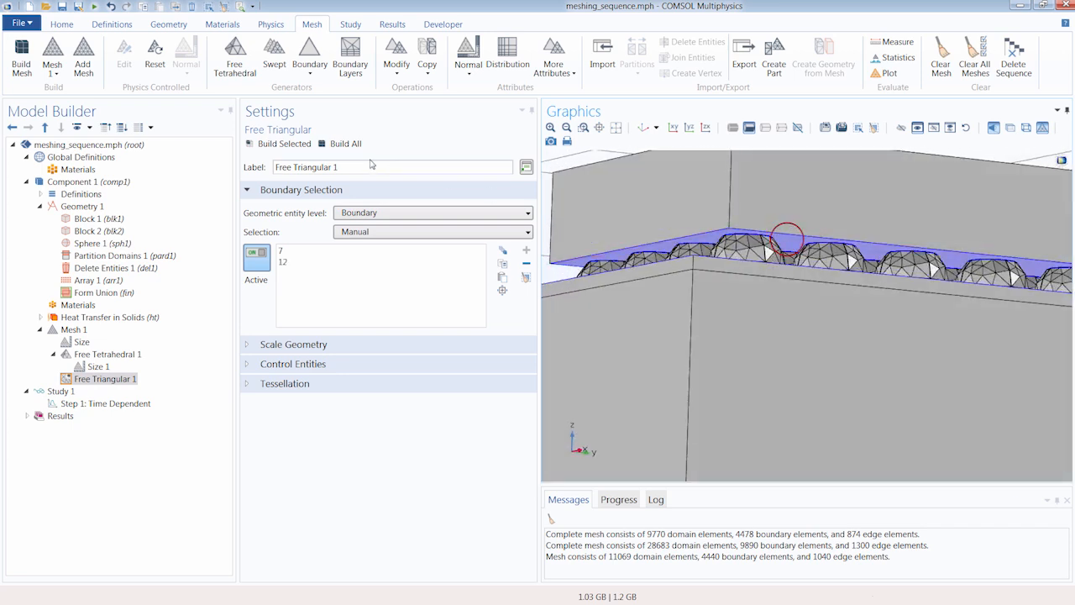
click(343, 144)
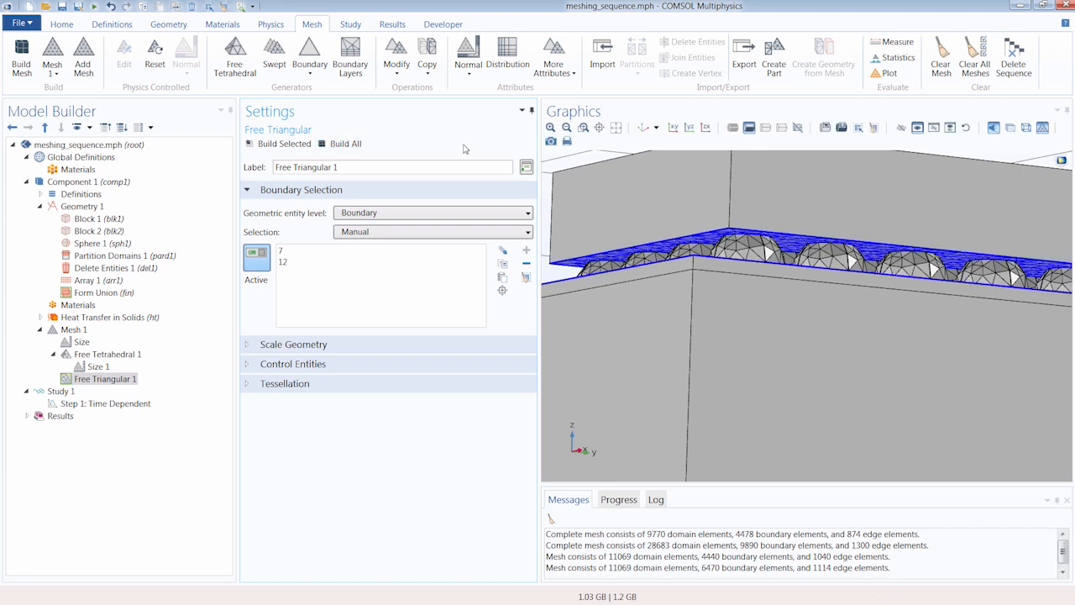
click(644, 128)
drag(613, 236, 619, 214)
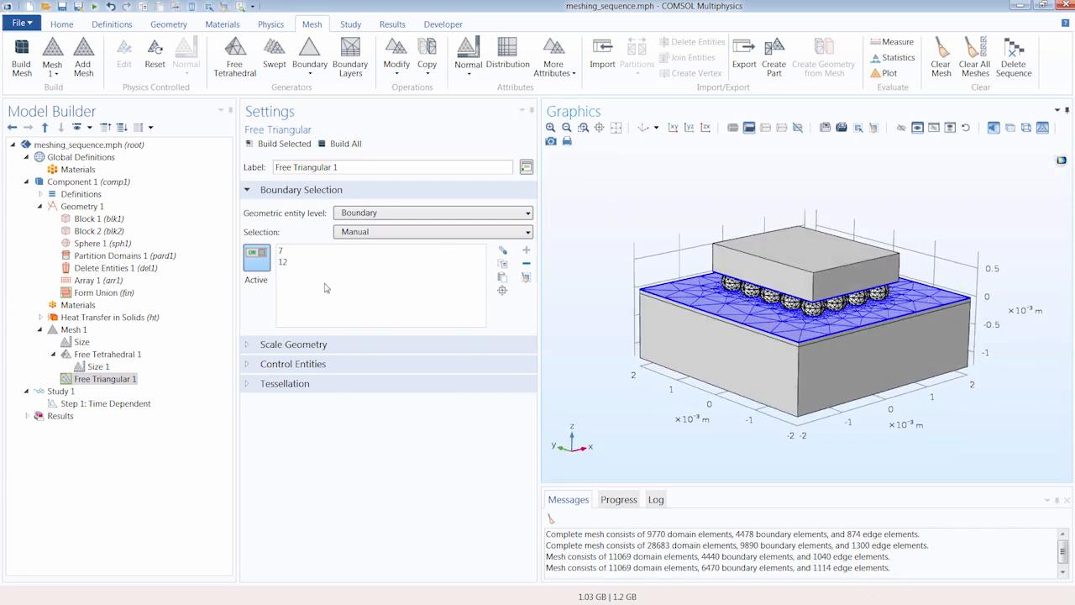
Add a Swept operation for the remaining domains, build the complete mesh and inspect the swept blocks from above and below
click(275, 67)
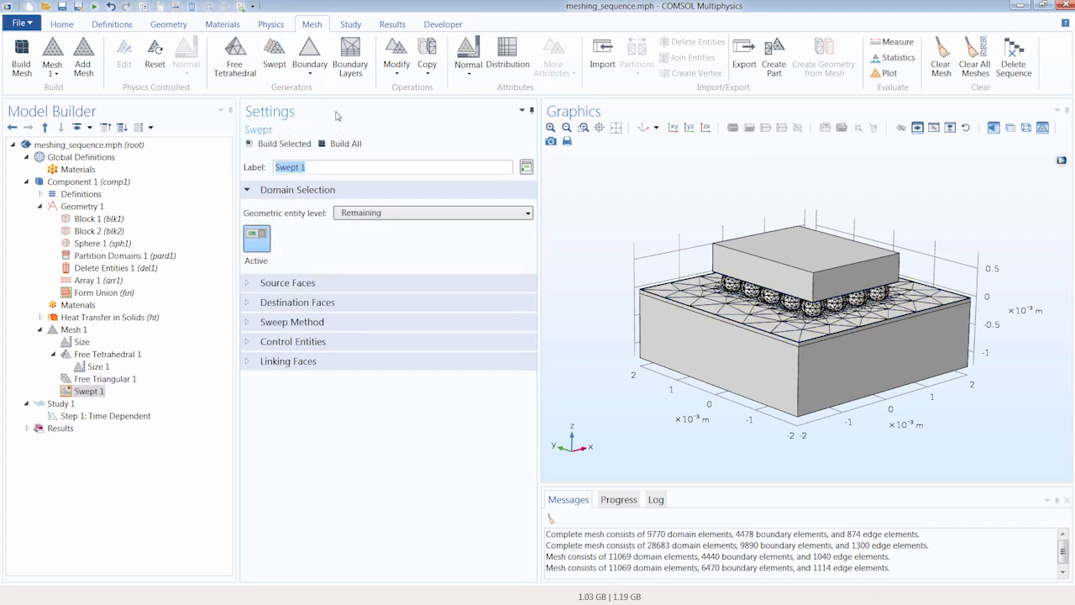
click(345, 143)
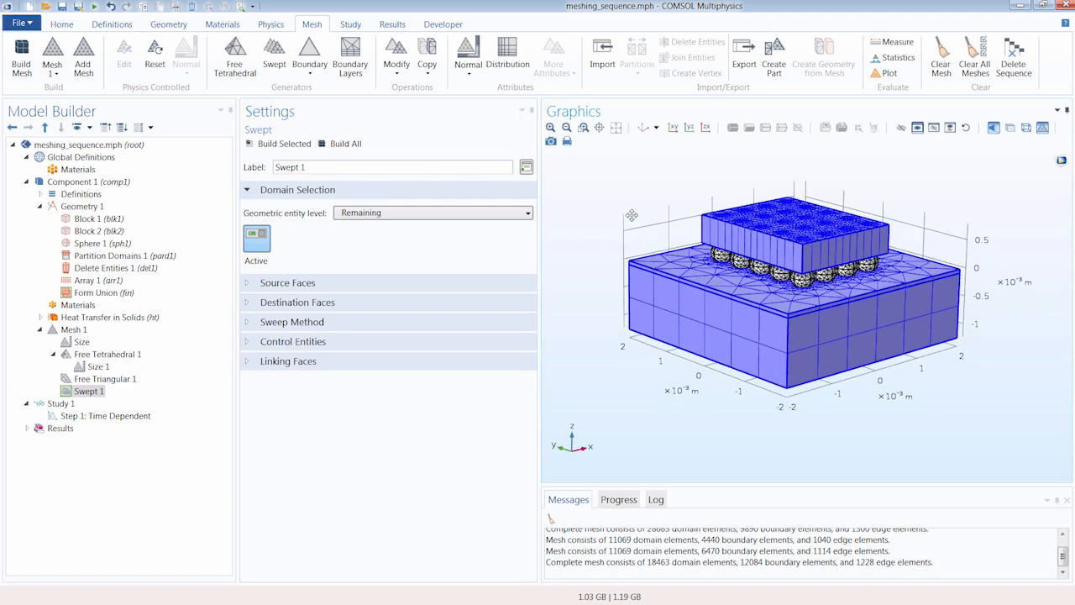
scroll(632, 242, up, 2)
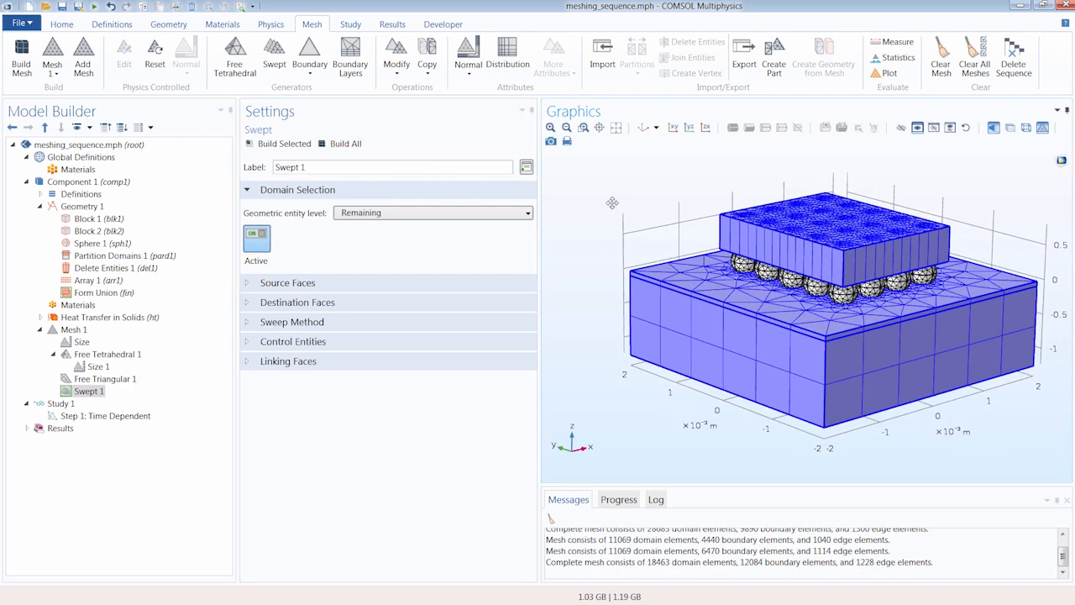
scroll(588, 198, up, 2)
mouse_move(612, 227)
mouse_down()
mouse_move(610, 169)
mouse_move(605, 243)
mouse_move(628, 229)
mouse_up()
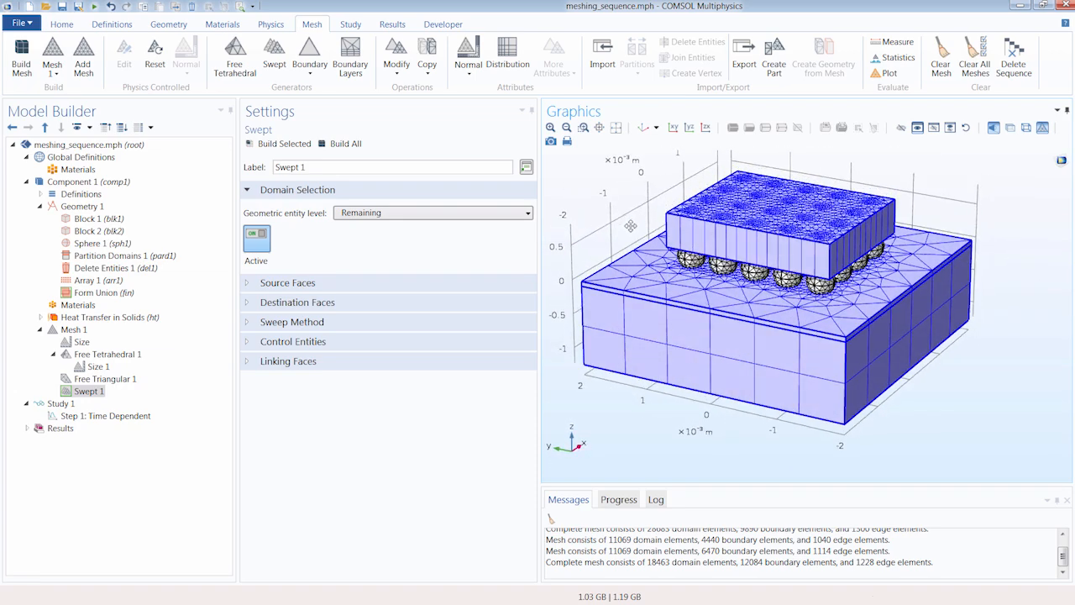
drag(747, 284, 738, 239)
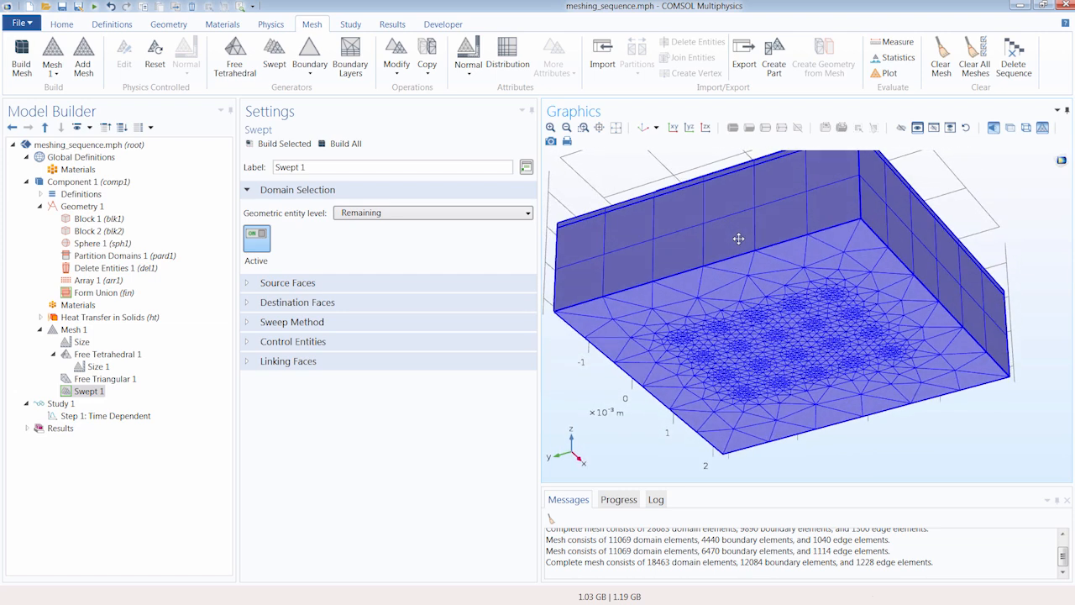
drag(738, 238, 760, 289)
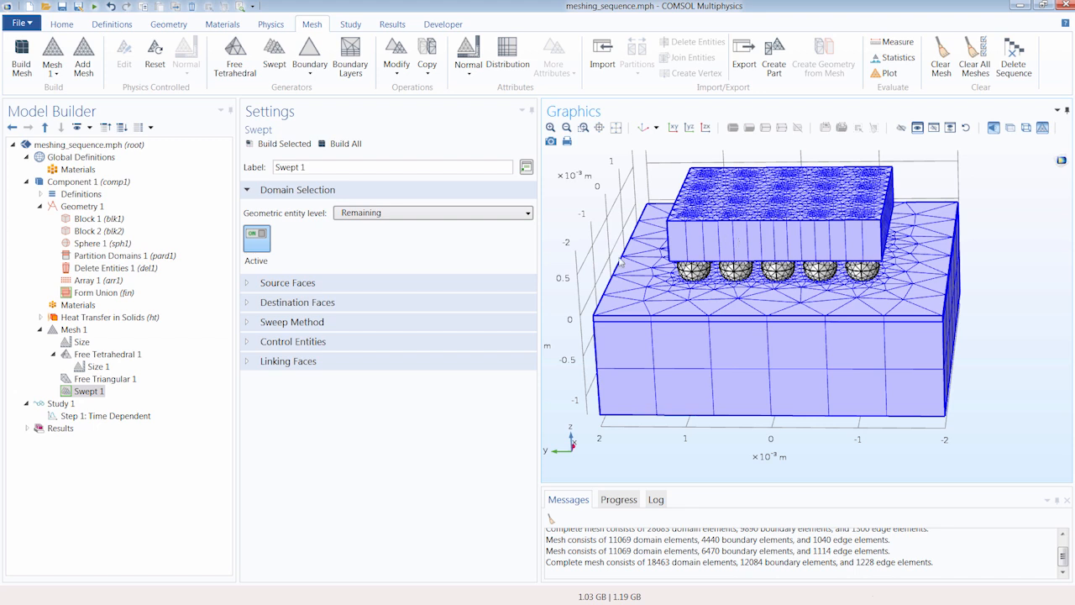
Add a Distribution attribute with a fixed number of 5 elements to Swept 1 and rebuild the entire mesh
click(94, 391)
right_click(96, 393)
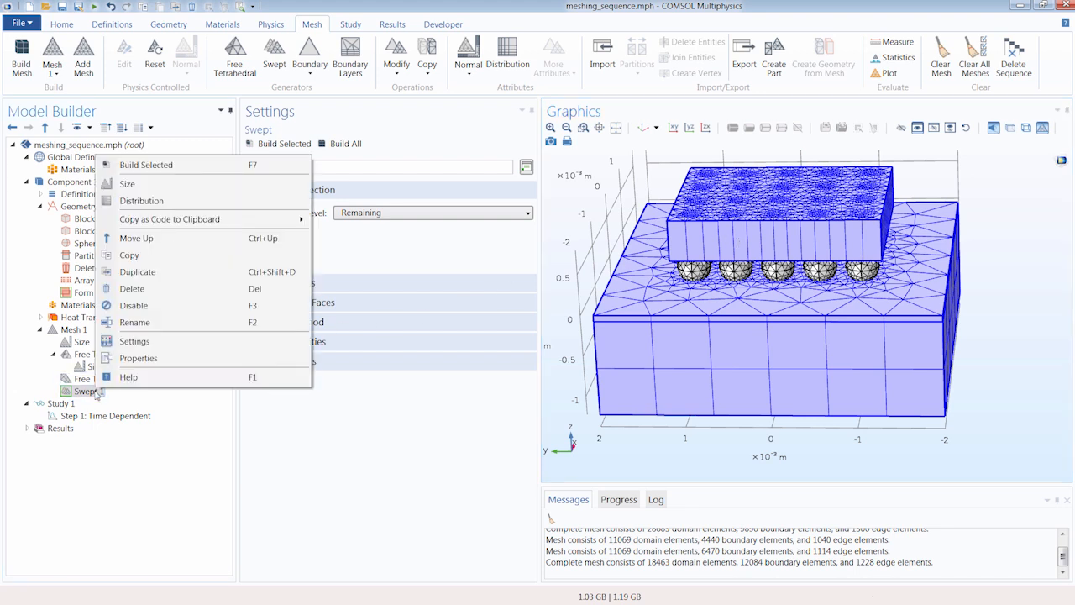
click(162, 209)
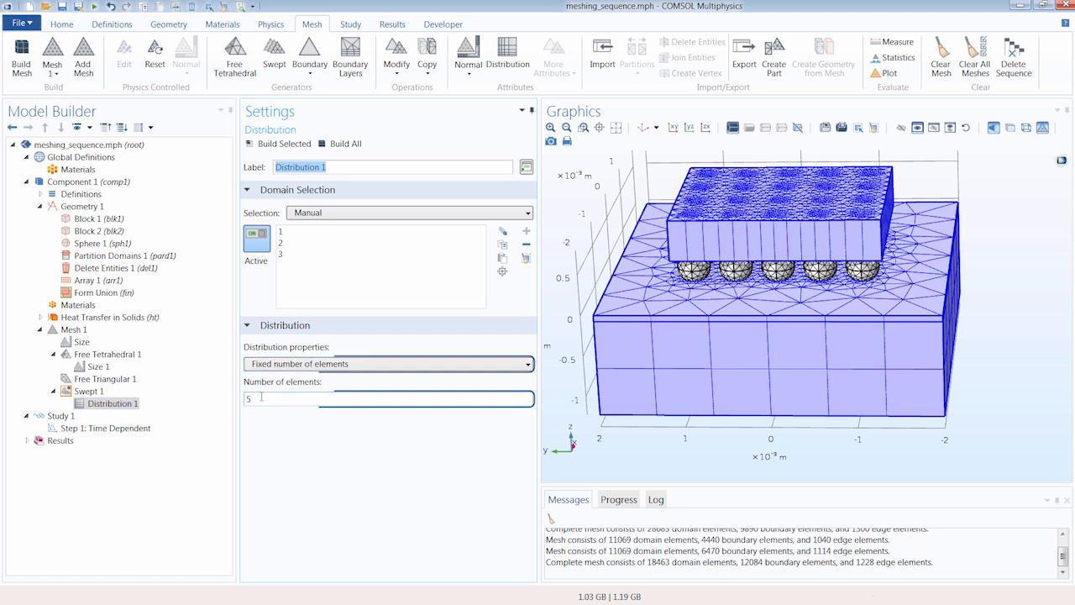
click(347, 145)
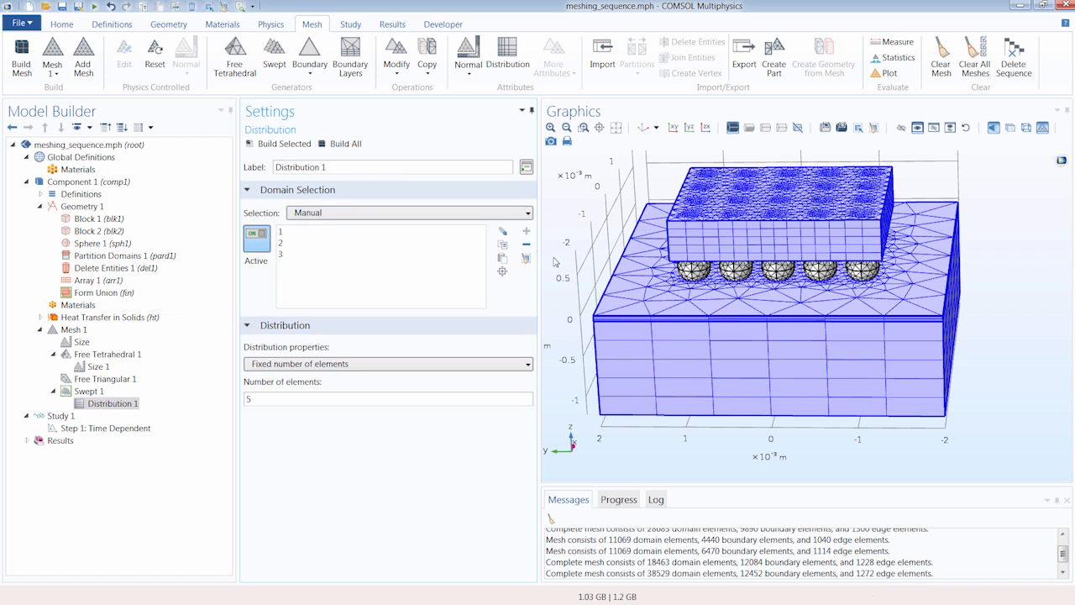
Set the number of elements in Swept 1's distribution to 2 and rebuild the entire mesh
double_click(252, 399)
click(340, 144)
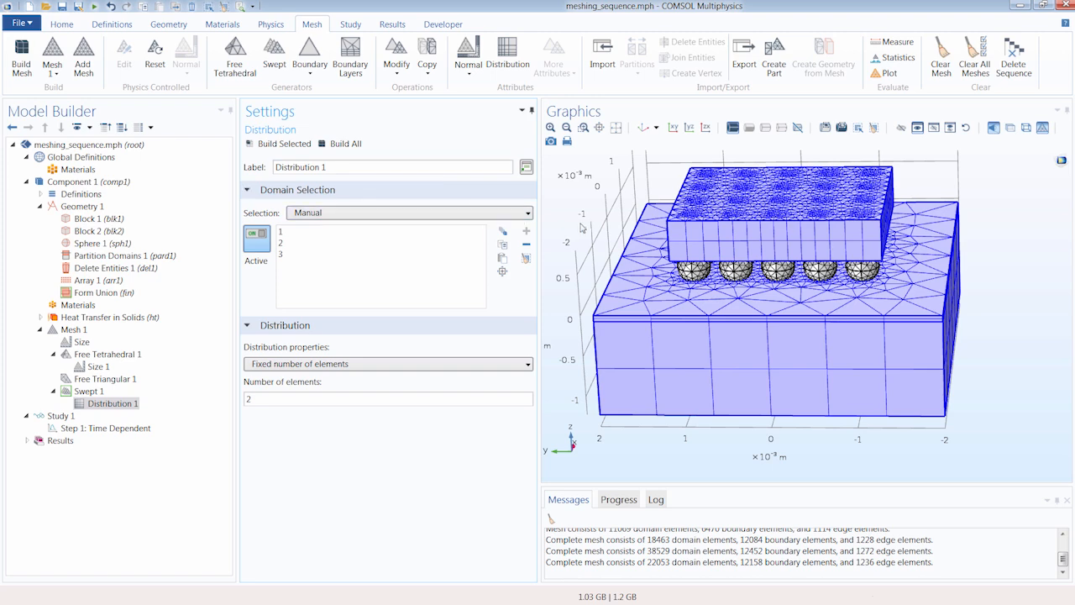
drag(586, 227, 618, 210)
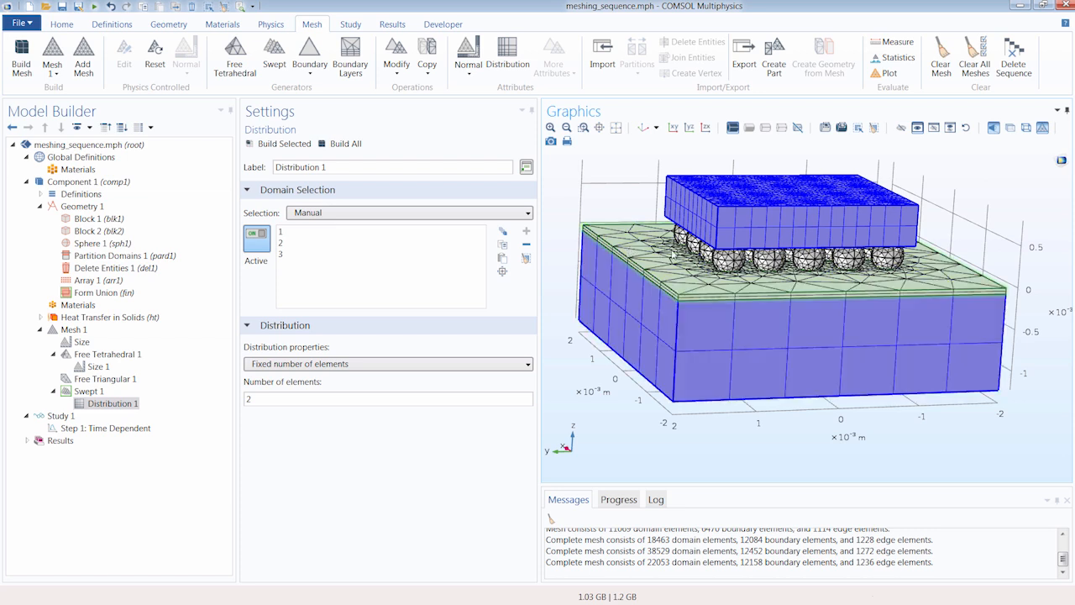
scroll(727, 273, up, 3)
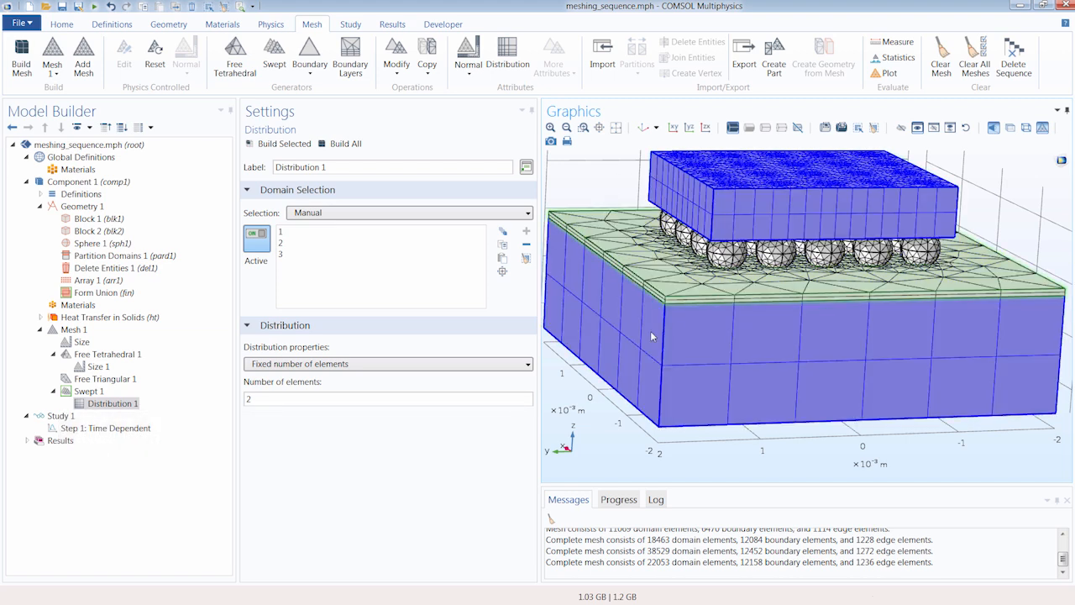
click(616, 127)
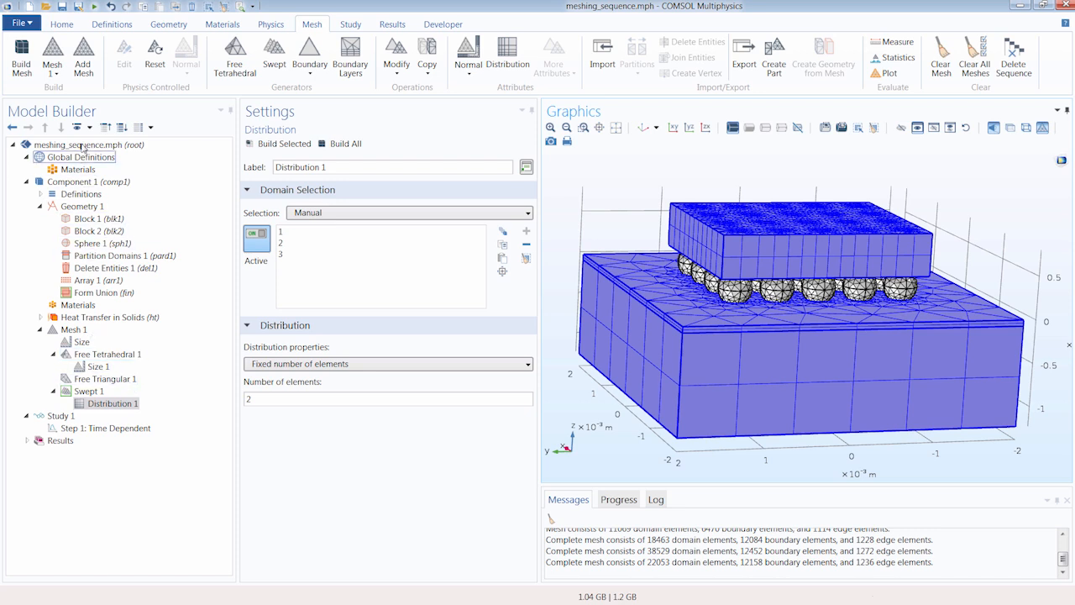
Add a second physics-controlled mesh with Normal element size, build it and compare it with Mesh 1
click(85, 71)
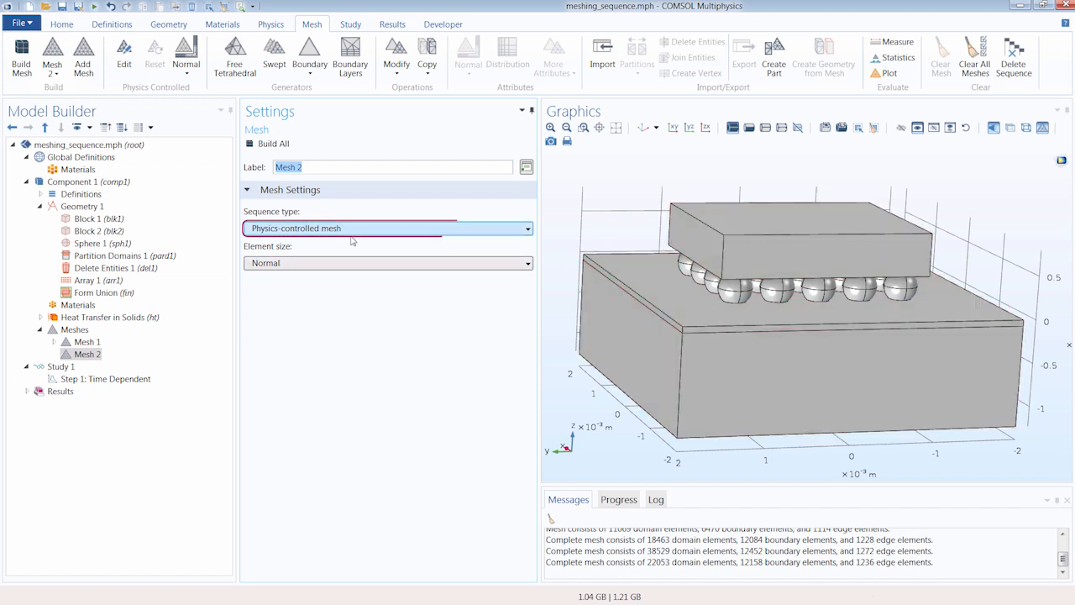
click(273, 143)
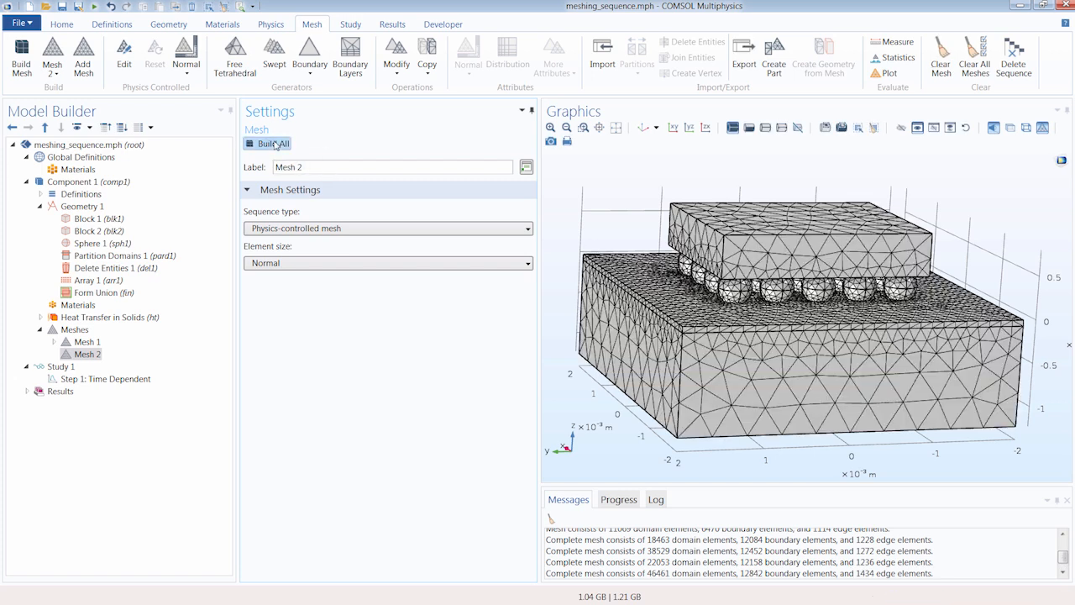
click(86, 342)
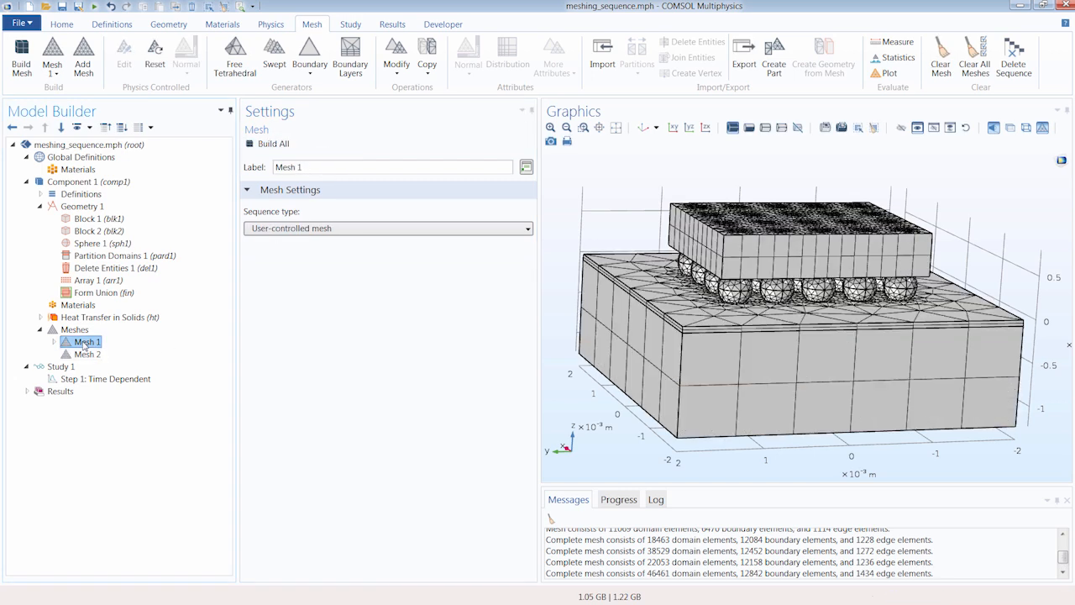
click(85, 356)
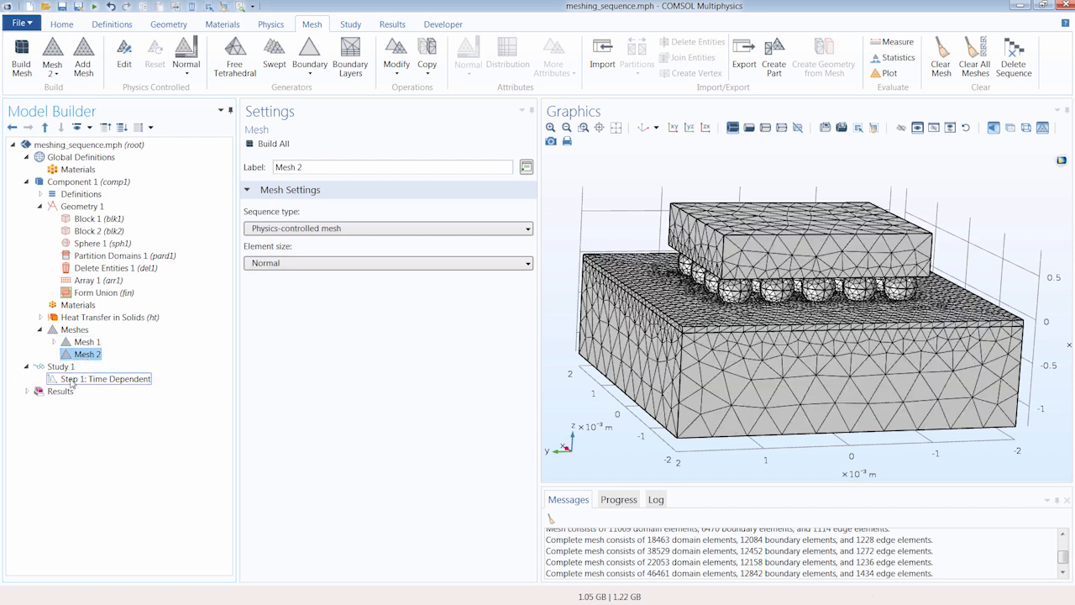
Check which meshes can be chosen for Geometry 1 in the Time Dependent study step's mesh selection, keeping Mesh 1
click(132, 382)
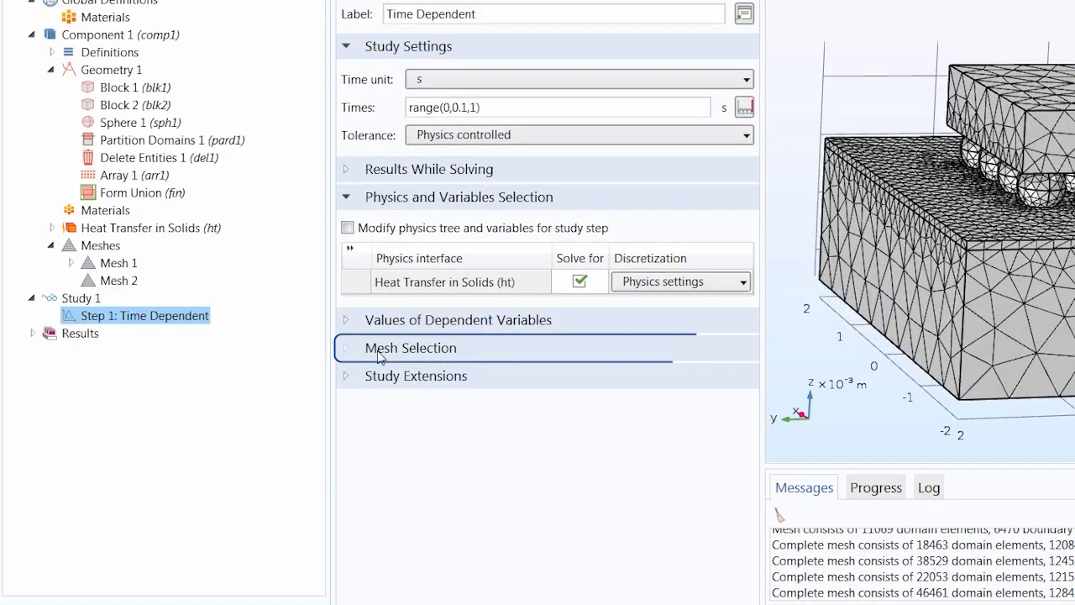
click(378, 352)
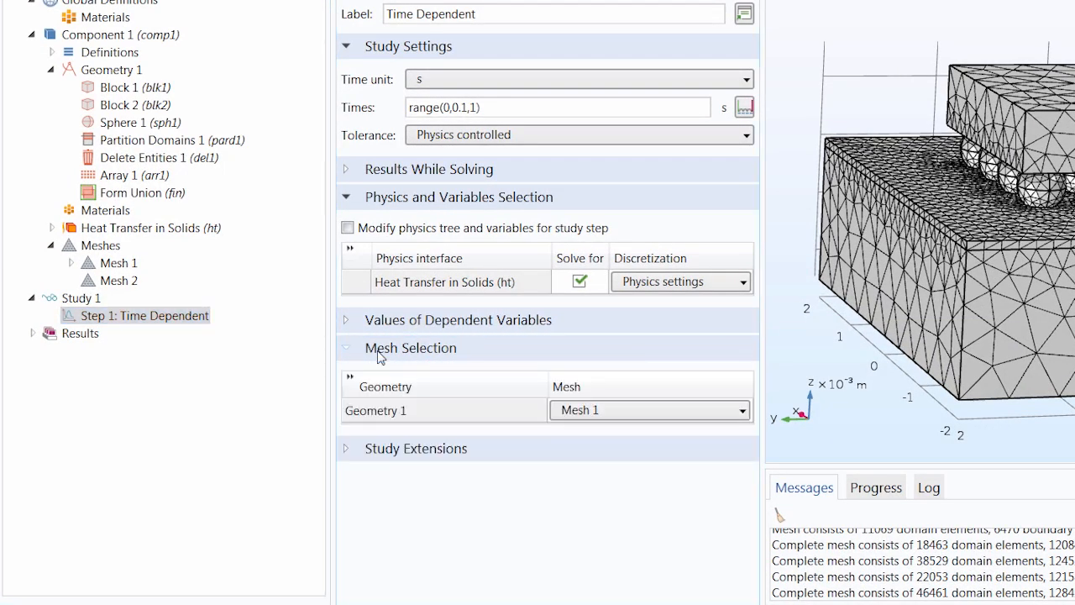
click(601, 411)
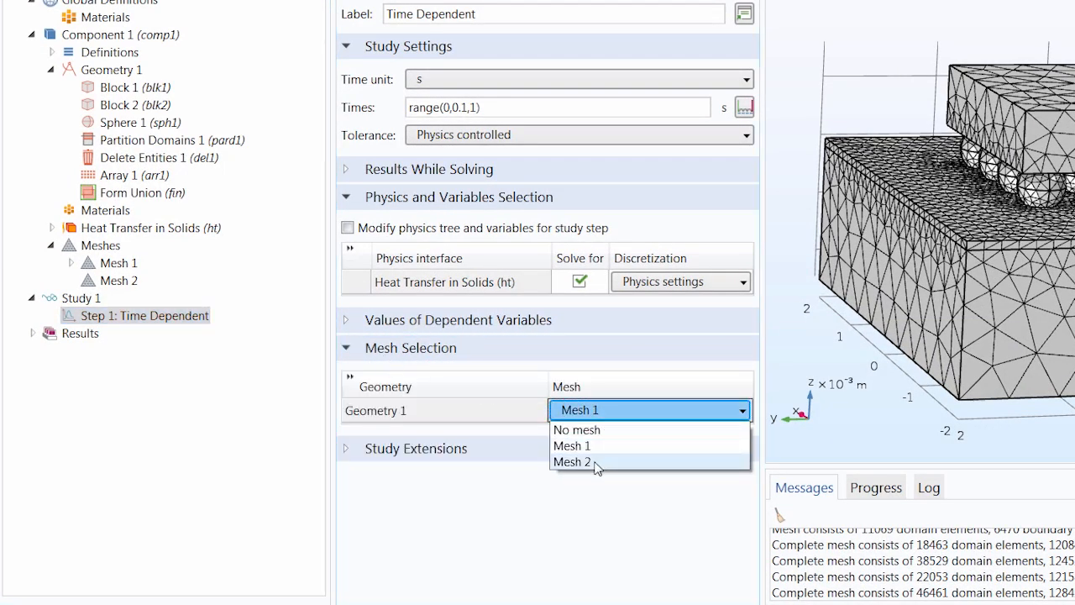
click(574, 491)
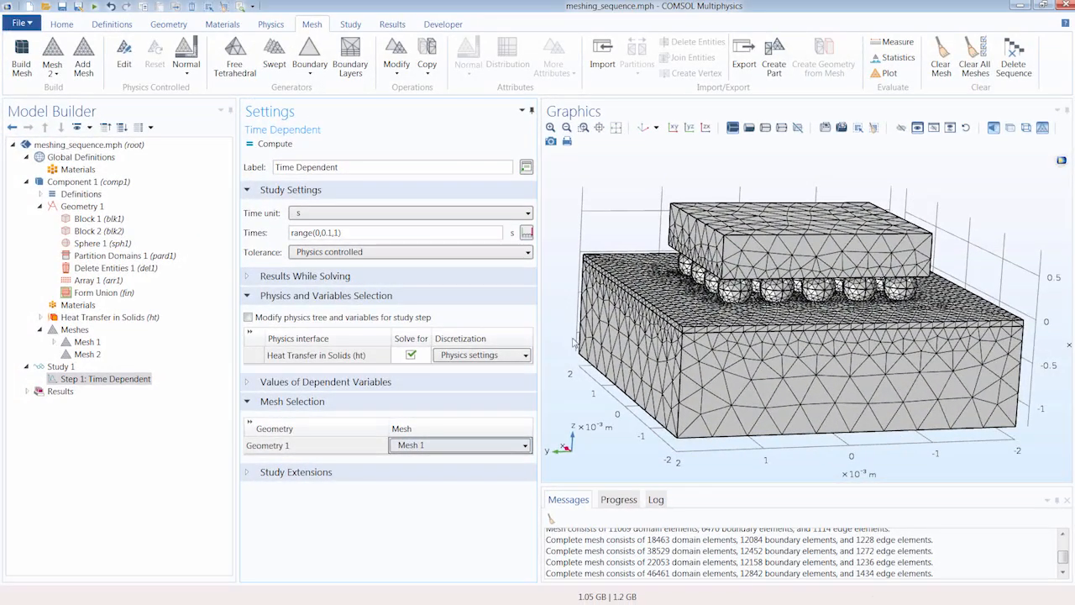
mouse_move(638, 217)
mouse_down()
mouse_move(608, 210)
mouse_move(626, 220)
mouse_up()
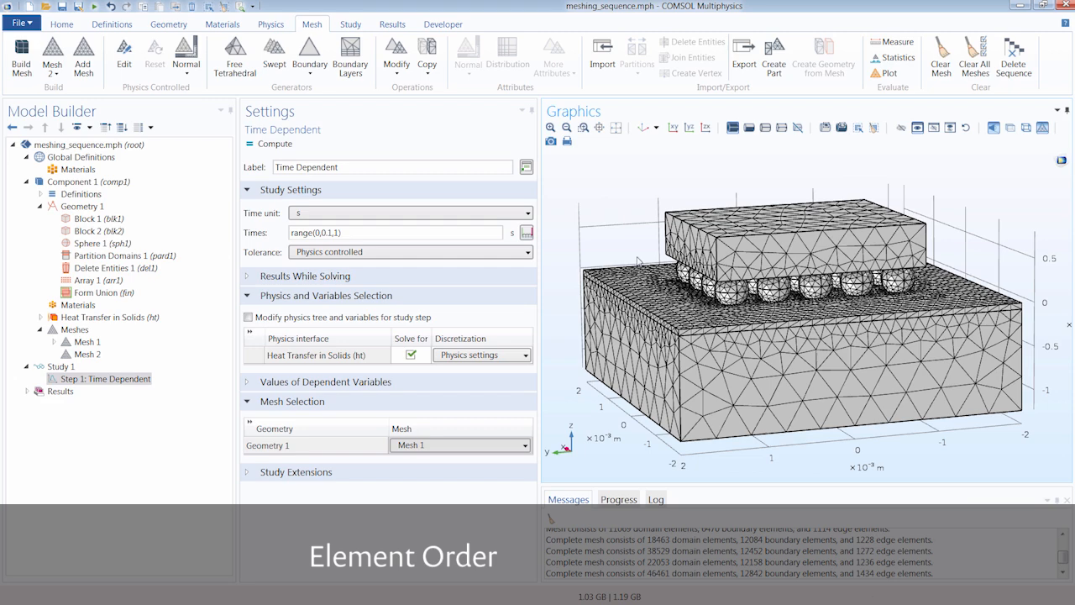
Examine the Discretization settings of Heat Transfer in Solids and the display option that makes this section available
scroll(693, 318, up, 5)
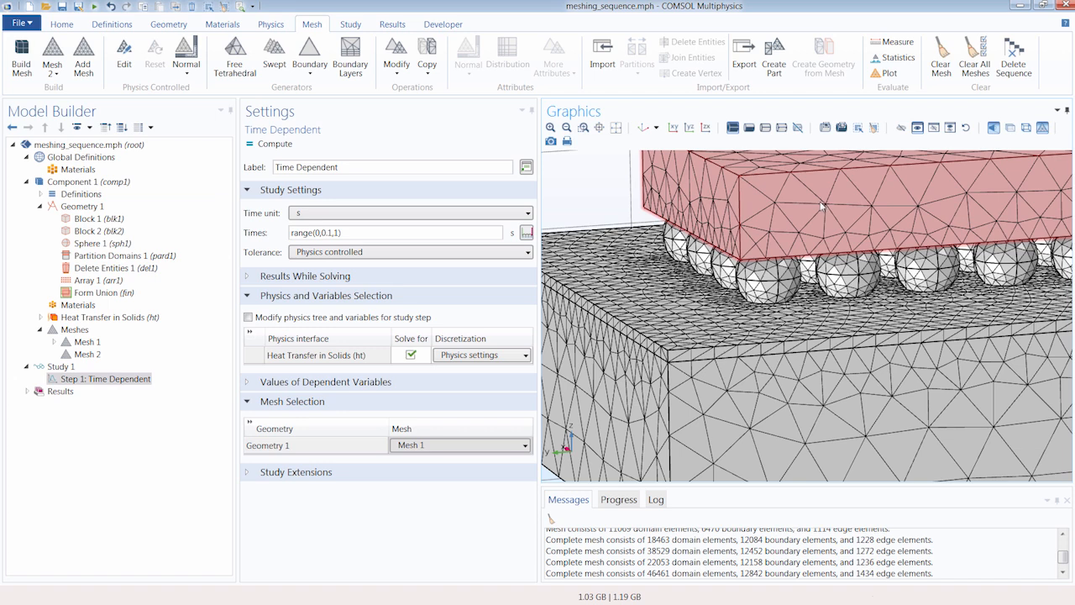
click(131, 318)
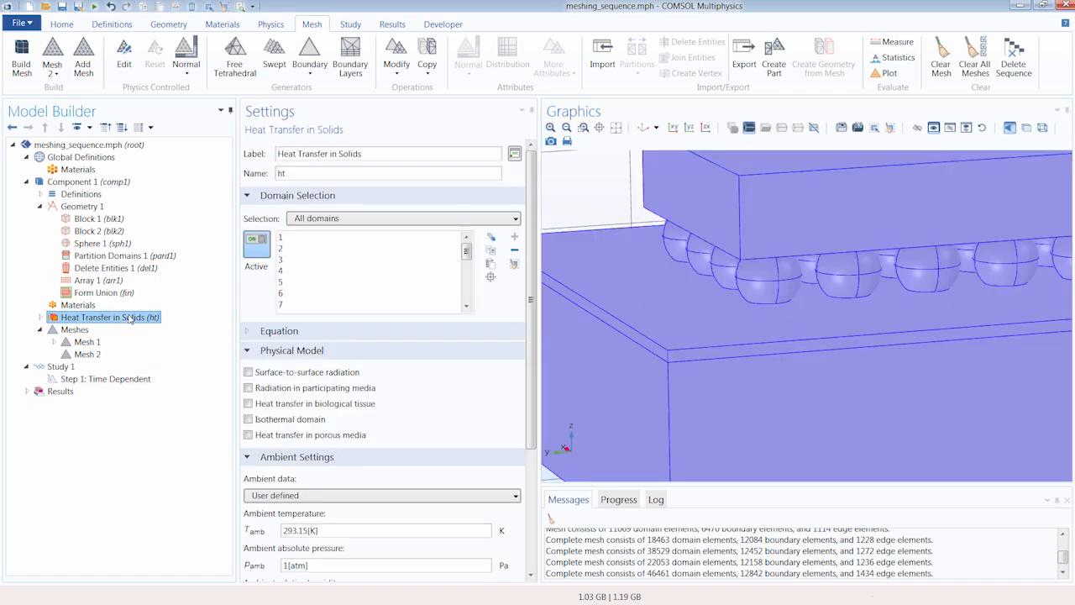
scroll(294, 328, down, 5)
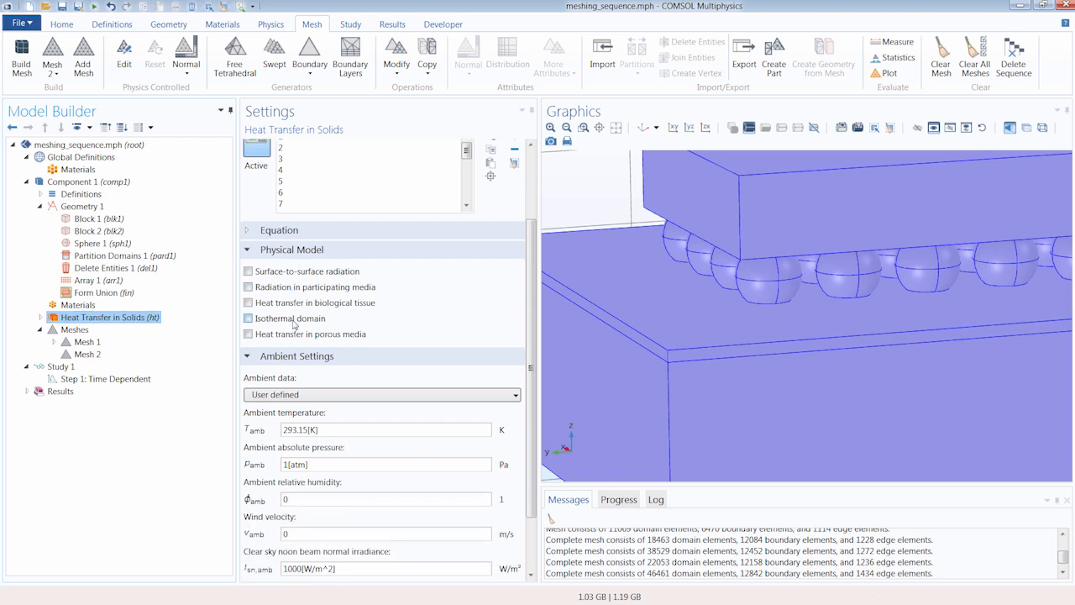
click(282, 551)
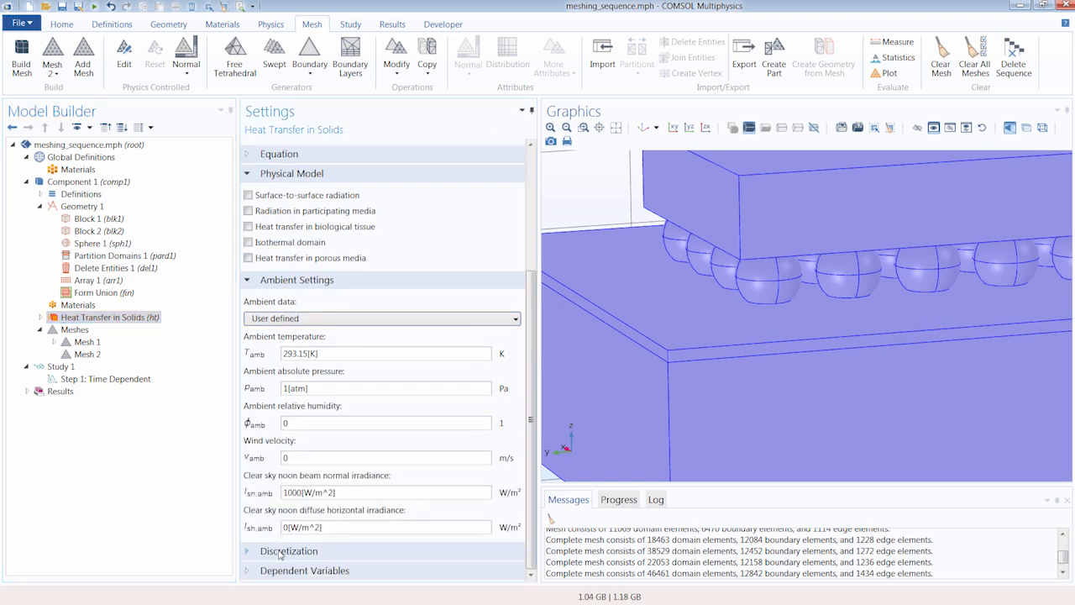
scroll(266, 426, down, 3)
scroll(265, 426, down, 2)
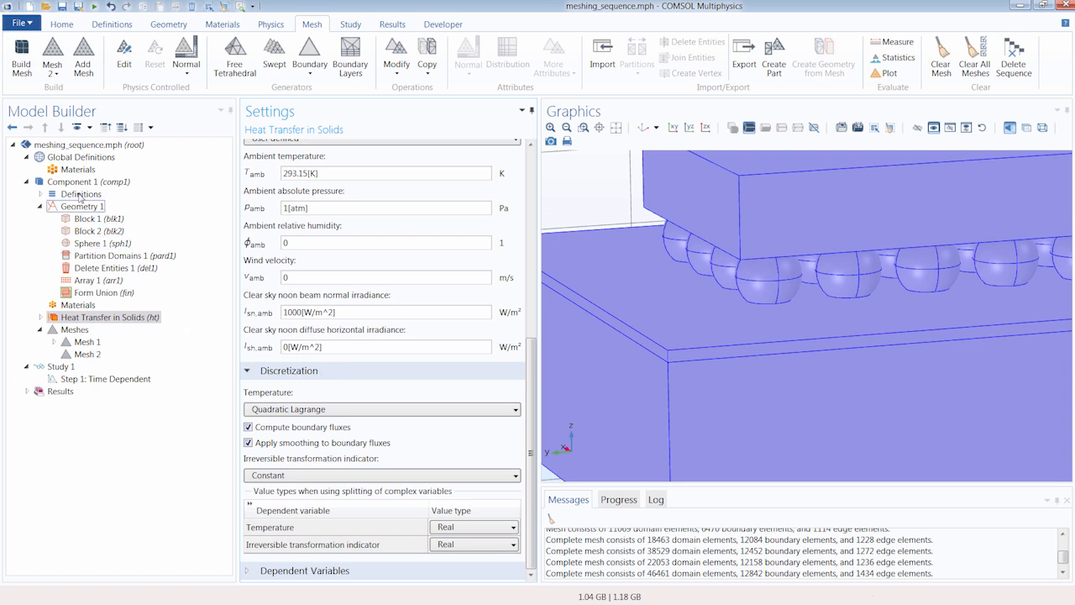
click(87, 130)
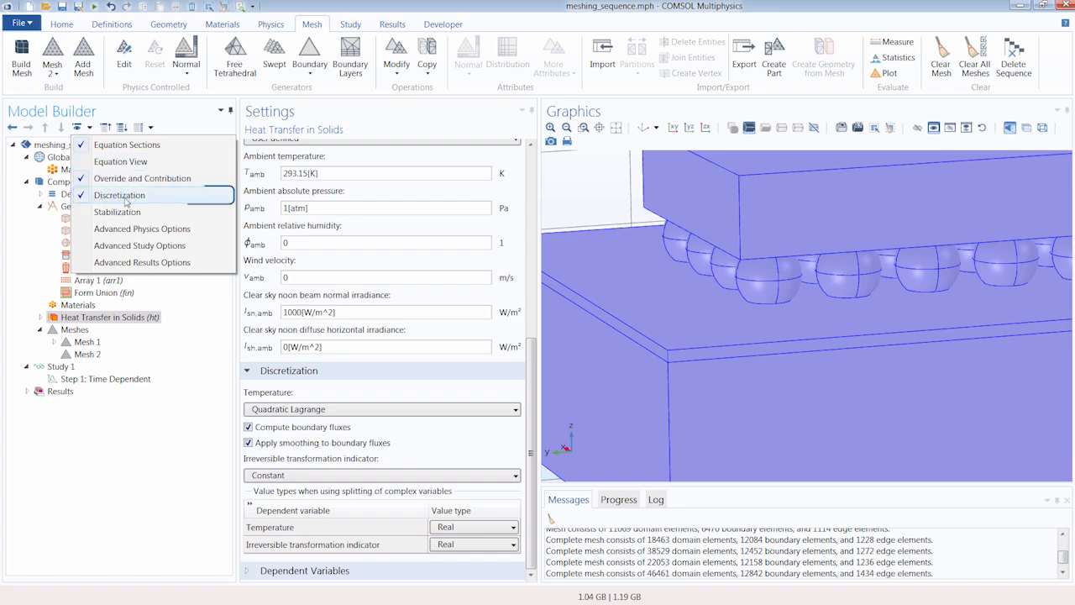
click(213, 359)
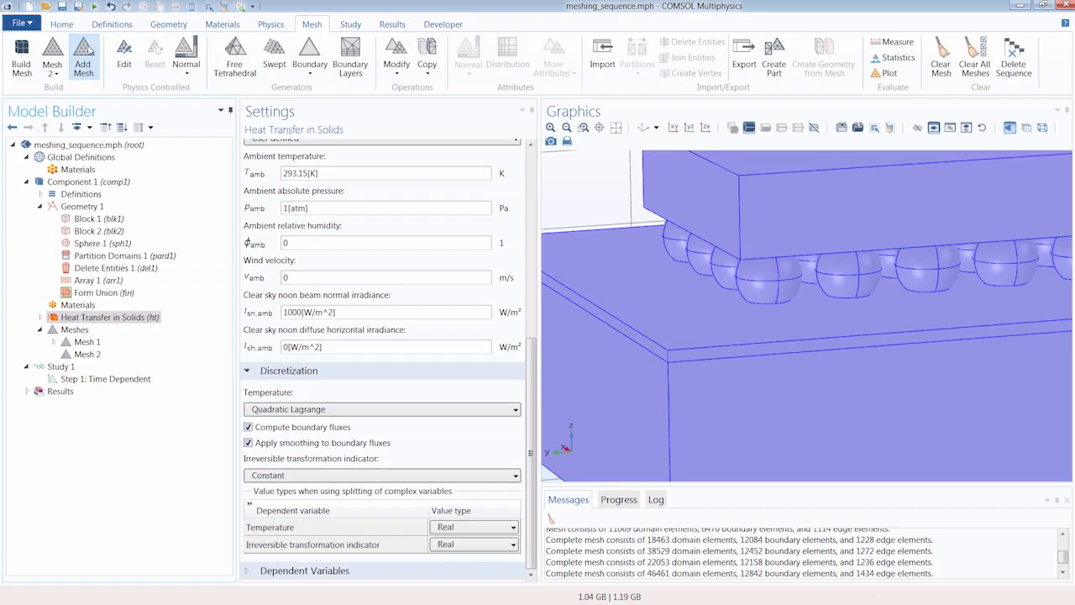
Add the Solid Mechanics (solid) physics interface to the component
click(62, 25)
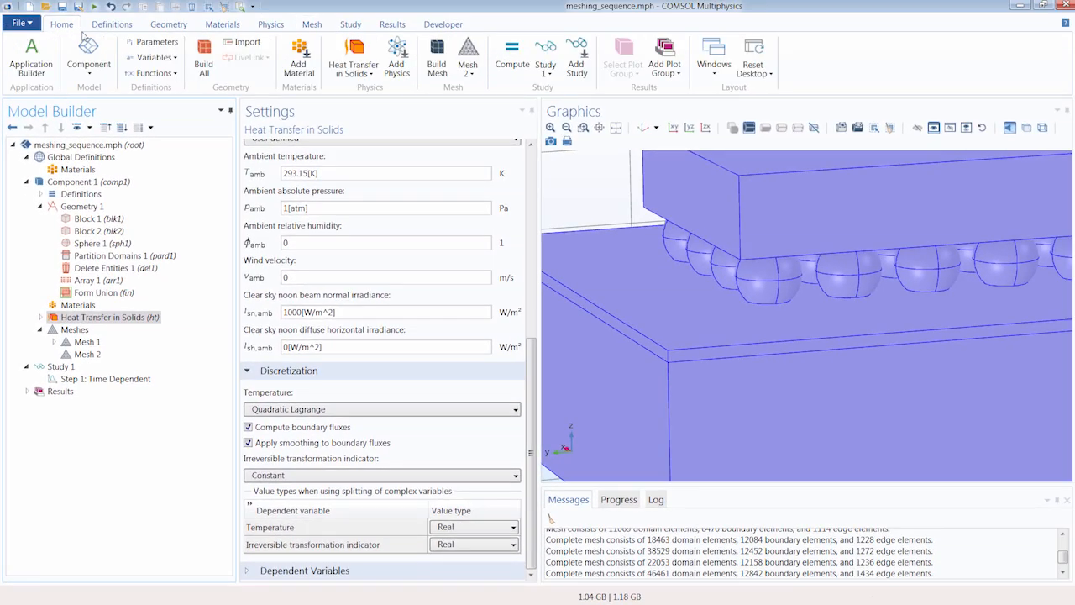
click(393, 65)
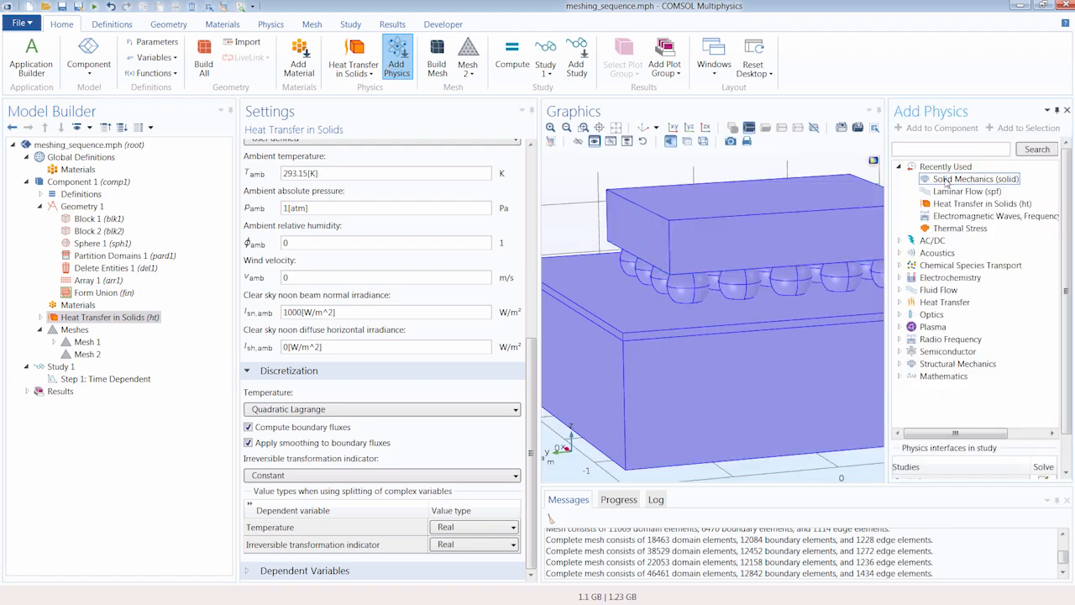
click(944, 179)
click(935, 129)
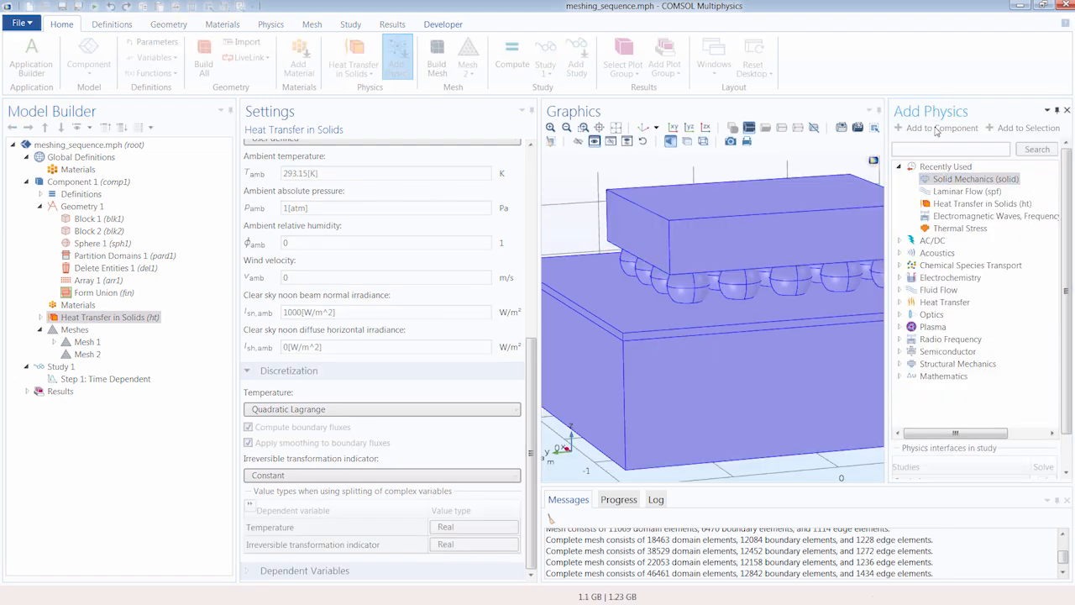
Add the Thermal Stress multiphysics coupling between Heat Transfer in Solids and Solid Mechanics, and close the physics selection windows
click(270, 24)
click(126, 71)
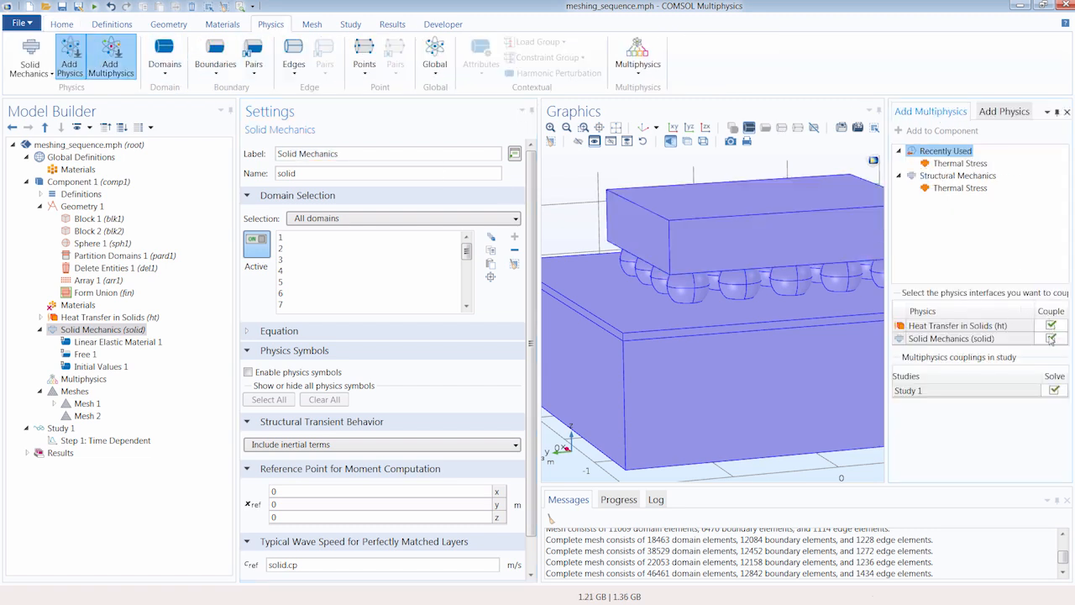
click(960, 188)
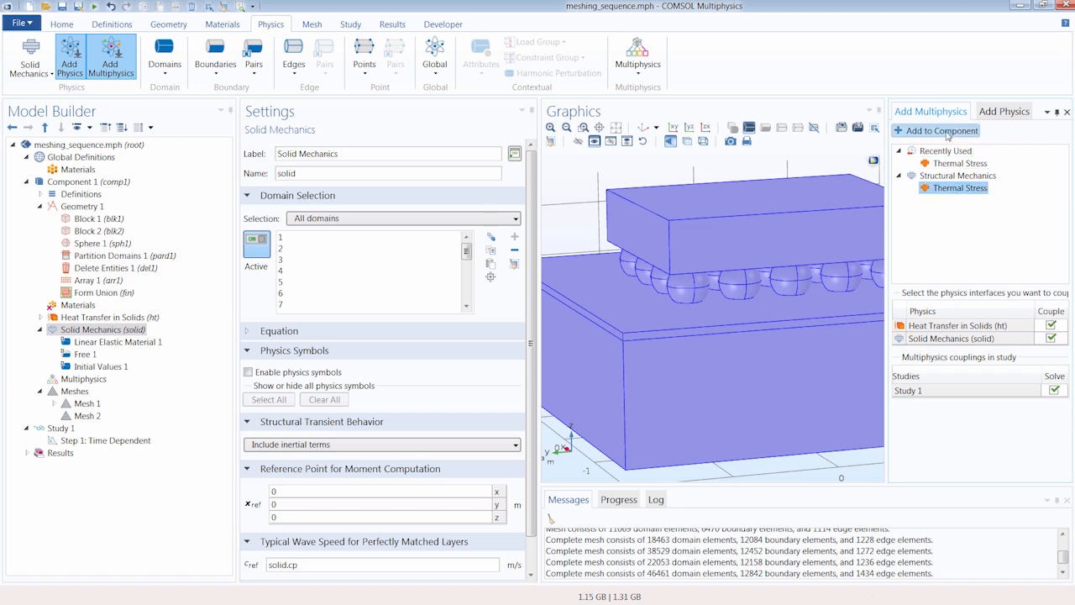
click(941, 131)
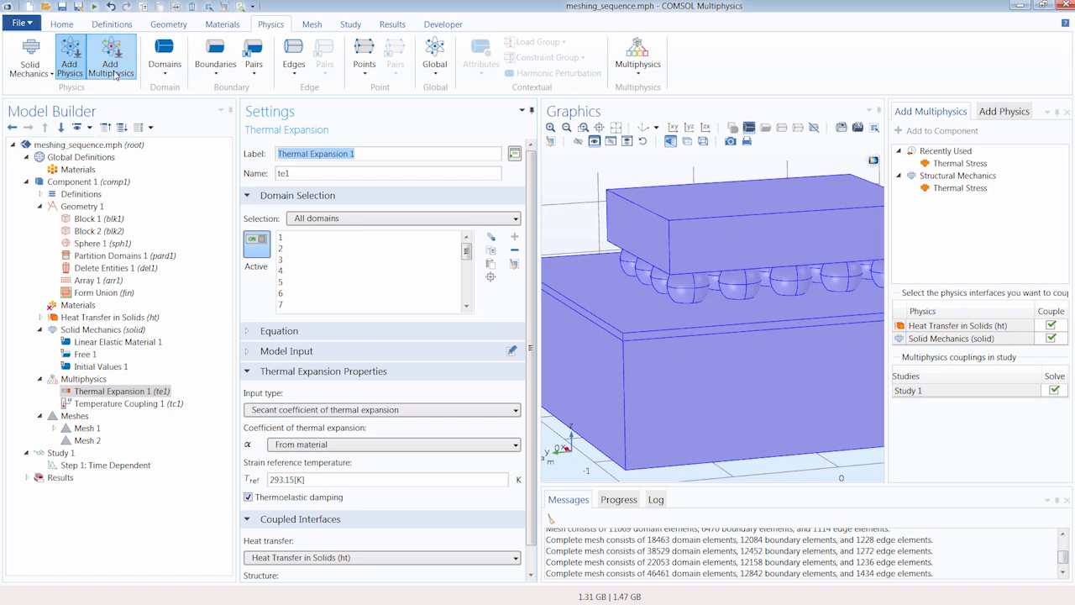
click(113, 70)
click(70, 65)
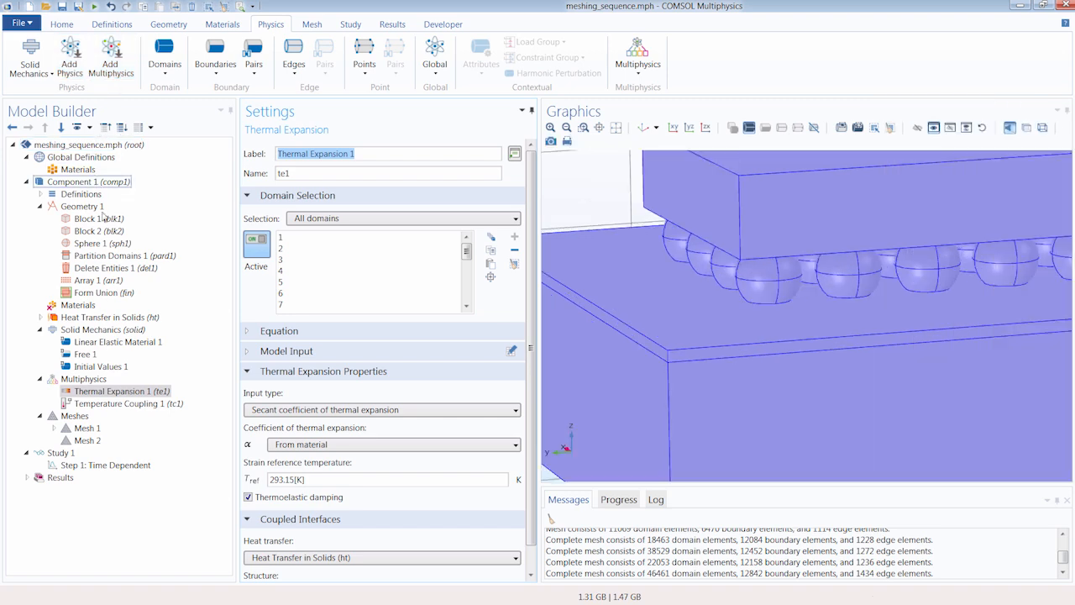
Check the temperature discretization order of Heat Transfer in Solids with the thermal stress coupling in place
click(112, 318)
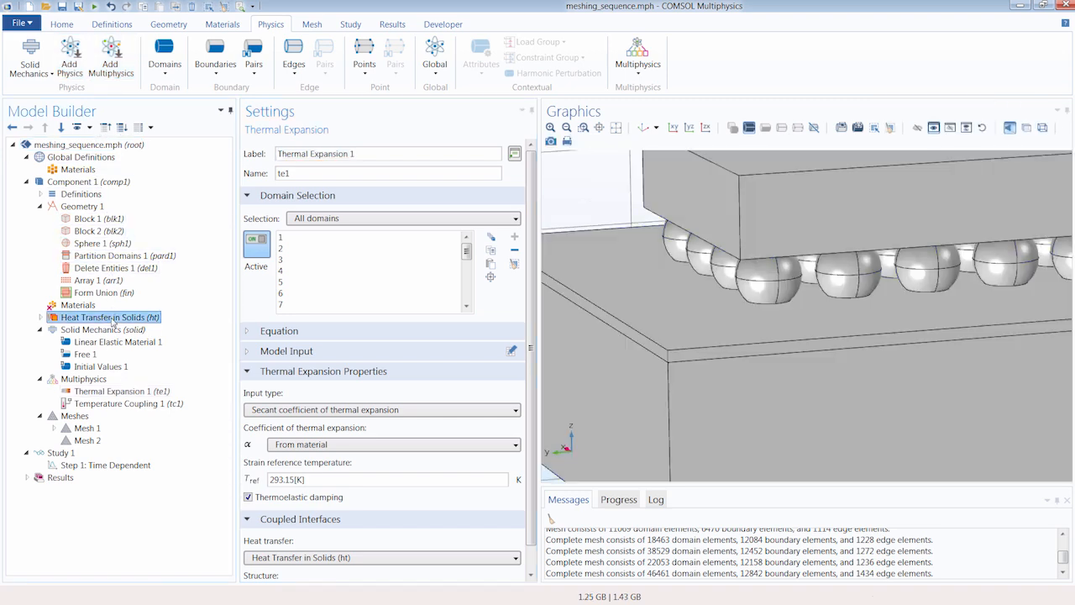
scroll(494, 230, down, 3)
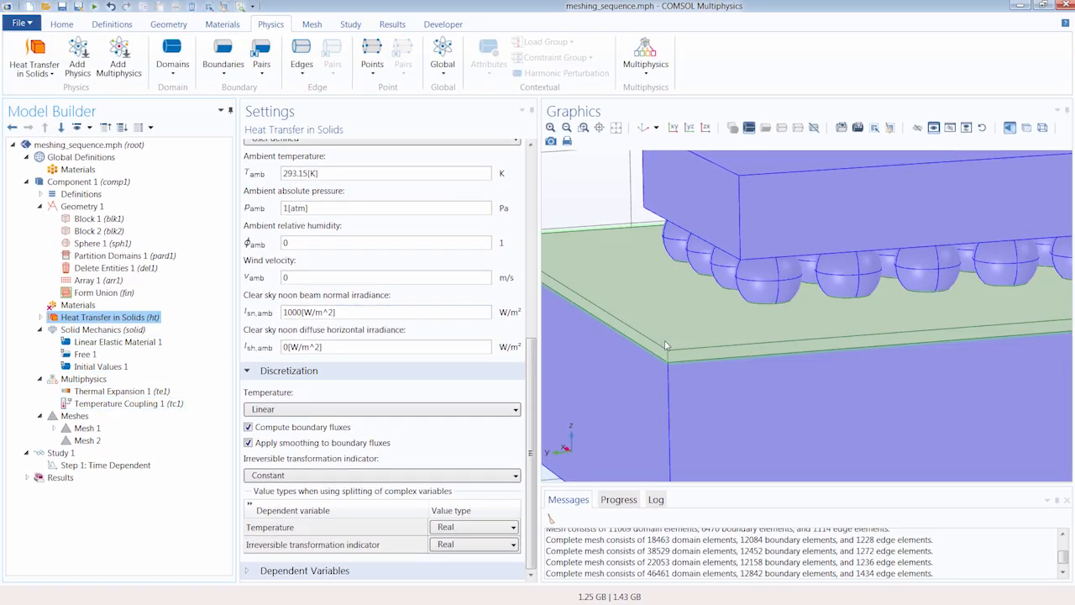
click(615, 126)
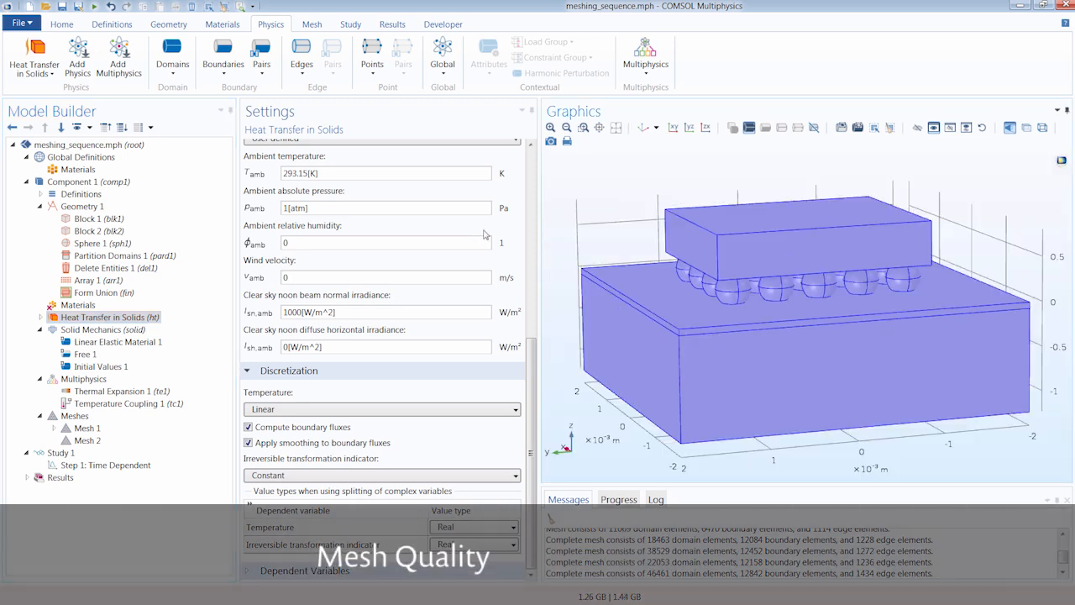
View Mesh 1, and enable adaptive mesh refinement in the study extensions of the Time Dependent step
click(87, 428)
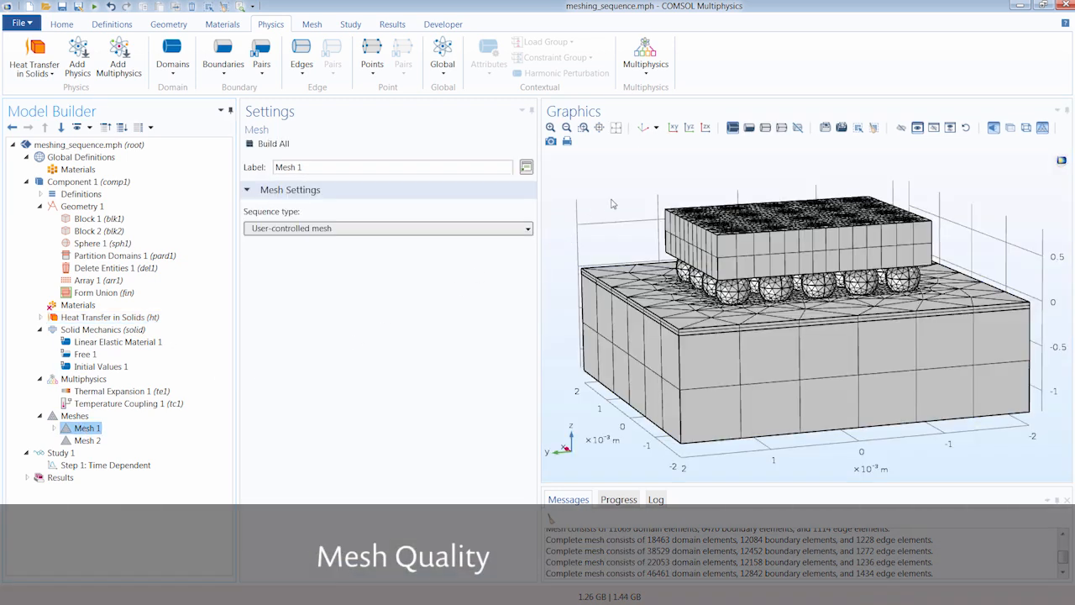
click(643, 286)
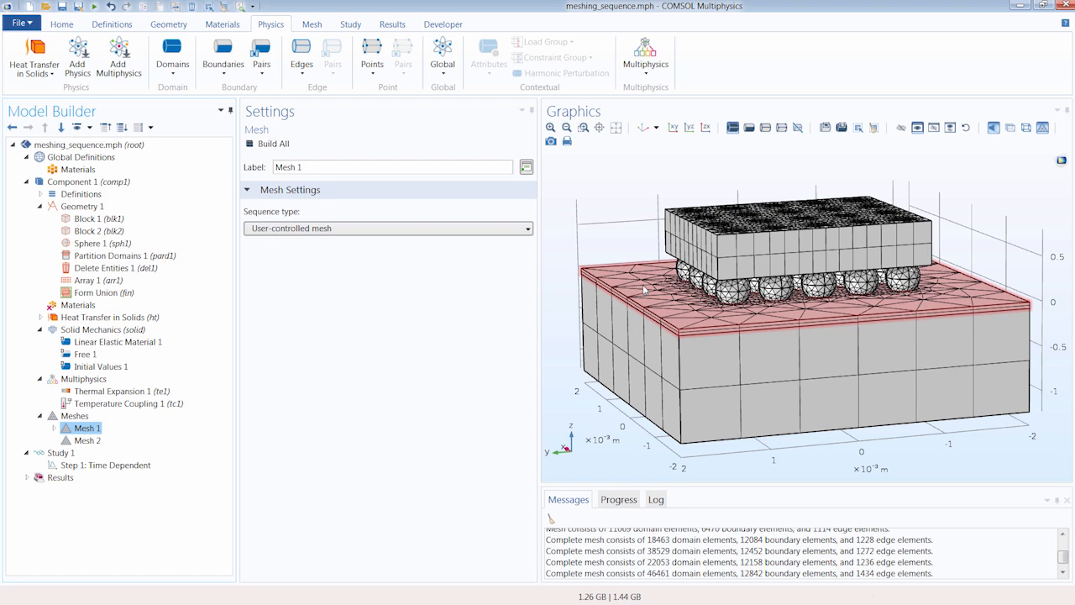
click(137, 467)
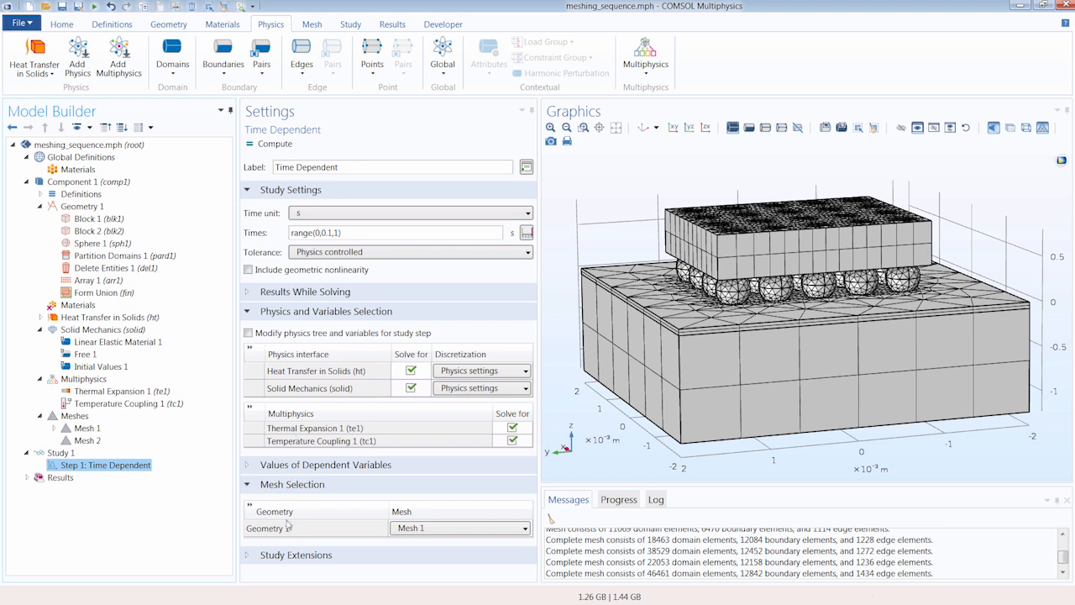
click(287, 554)
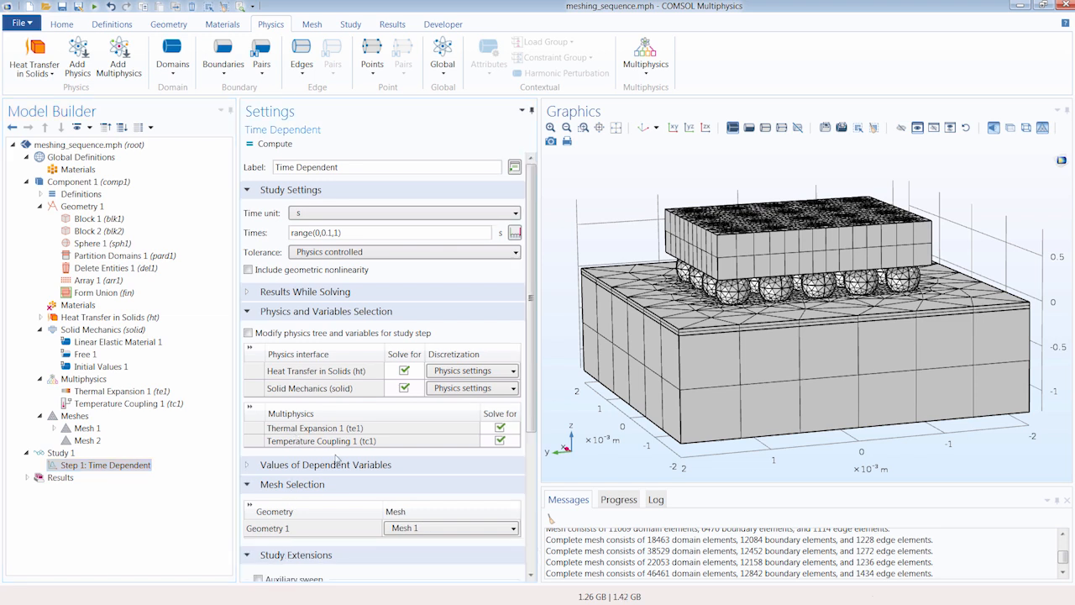
scroll(336, 458, down, 3)
scroll(336, 458, down, 2)
click(303, 498)
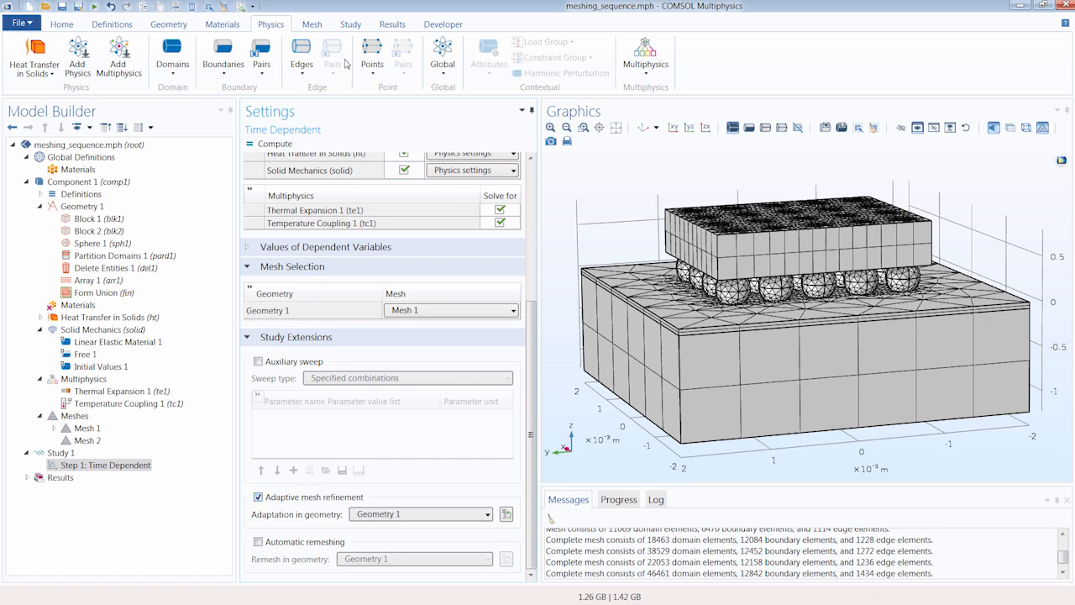
Add a Stationary study step to Study 1
click(345, 31)
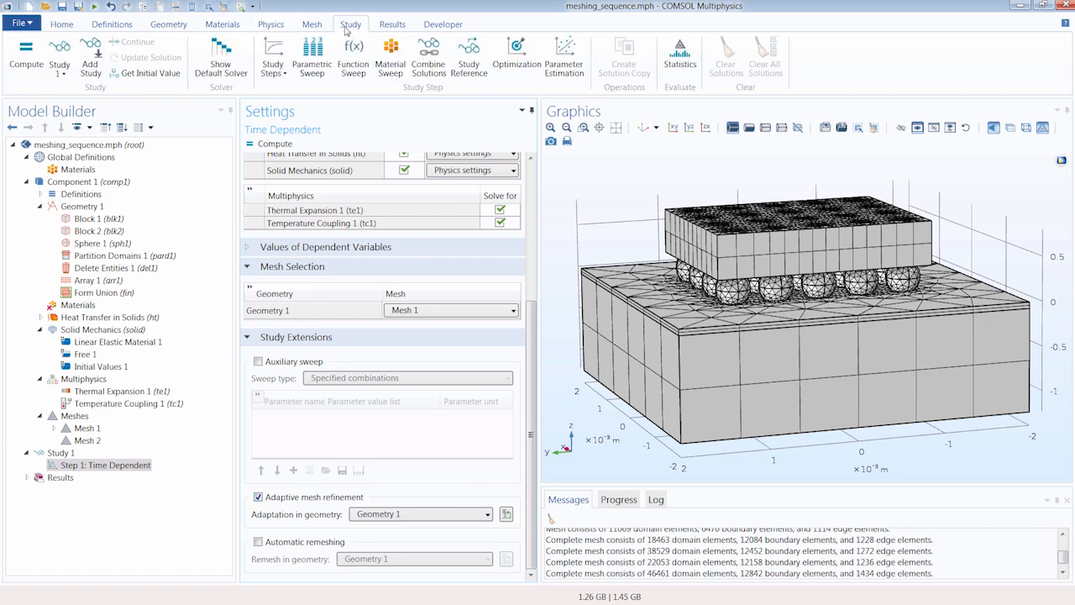
click(281, 72)
click(294, 102)
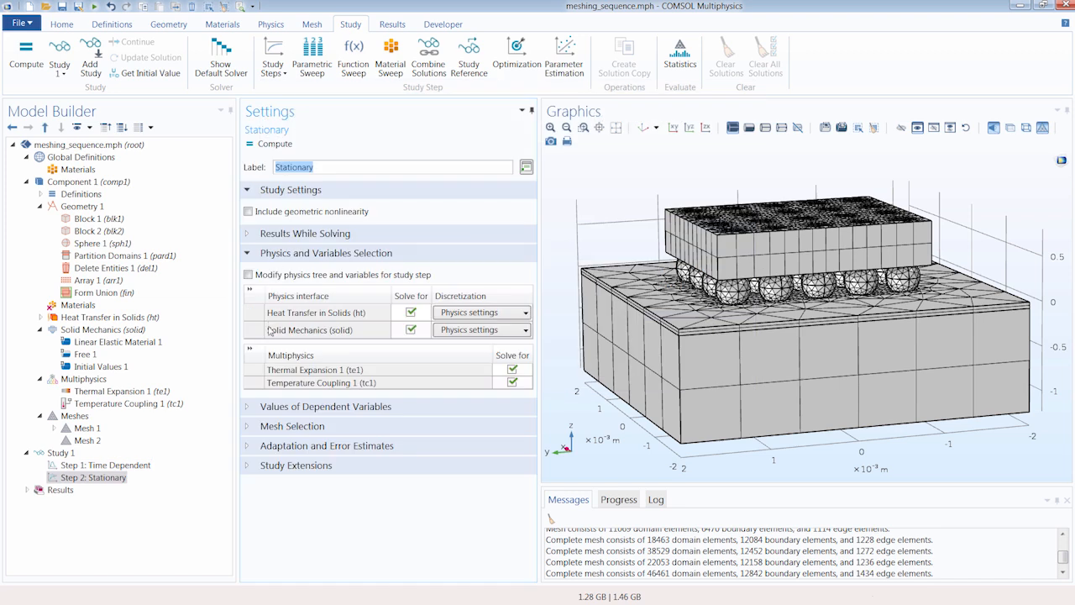
Set the Stationary step to use Adaptation and error estimates, and review its mesh refinement settings
click(285, 447)
click(285, 447)
click(407, 469)
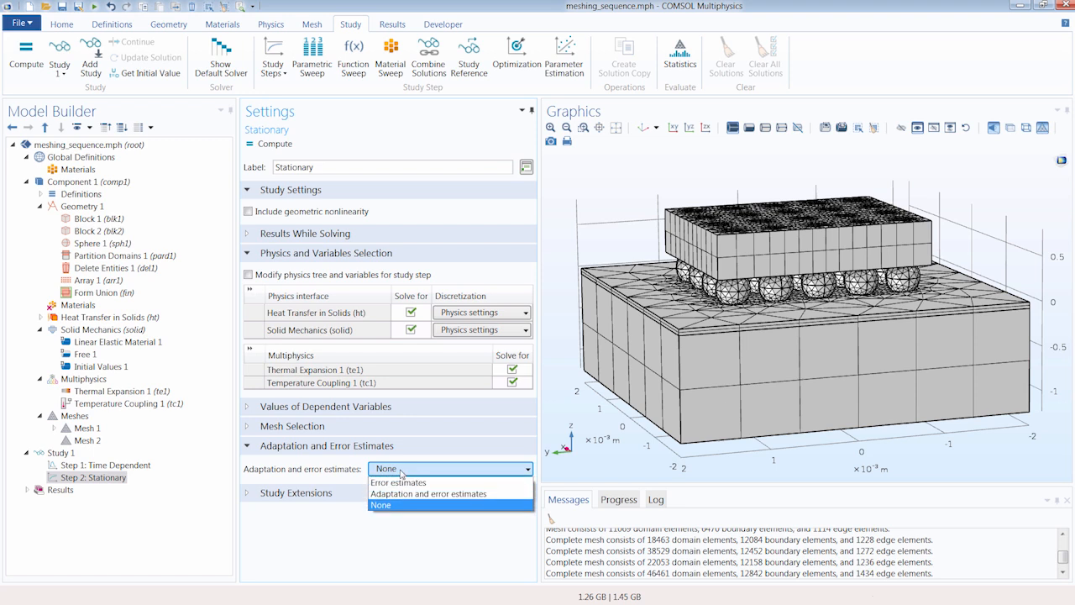
click(399, 494)
scroll(300, 499, down, 3)
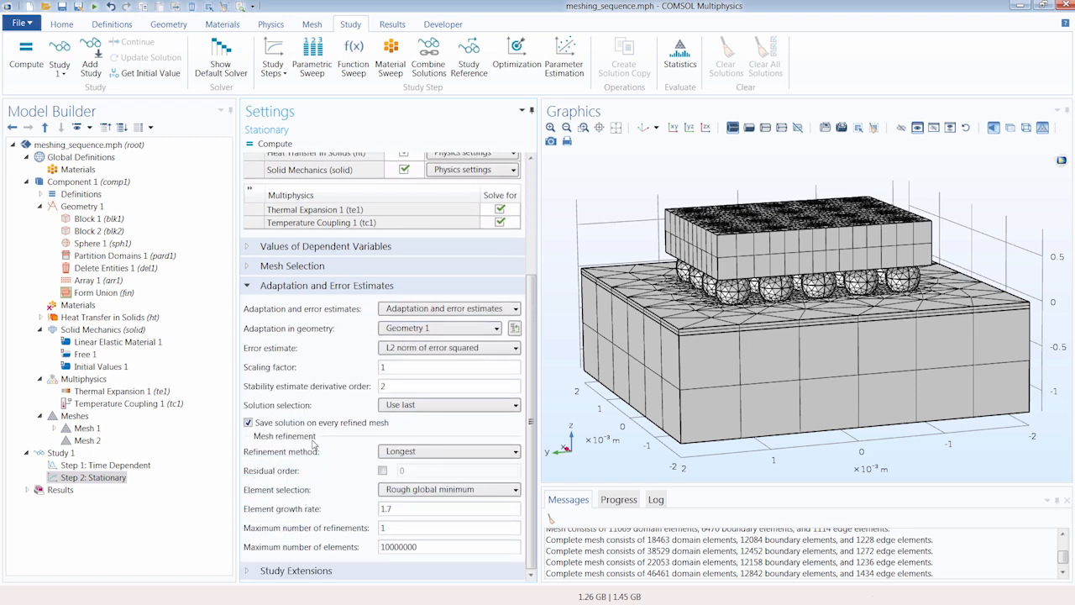
Open the statistics of Mesh 1 and check which geometric entity levels can be evaluated
click(54, 429)
click(85, 430)
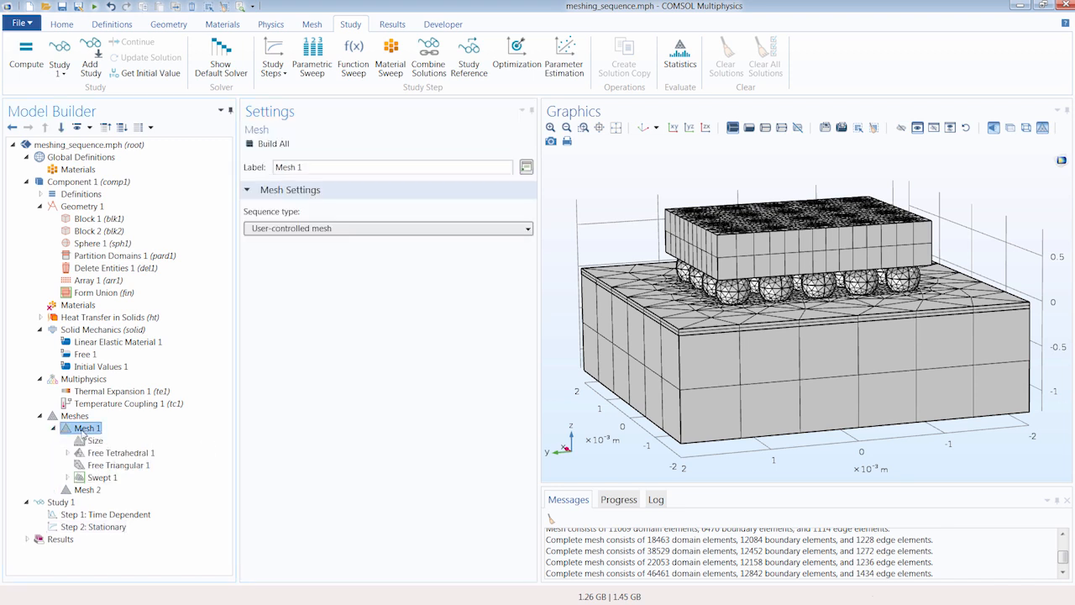
right_click(84, 433)
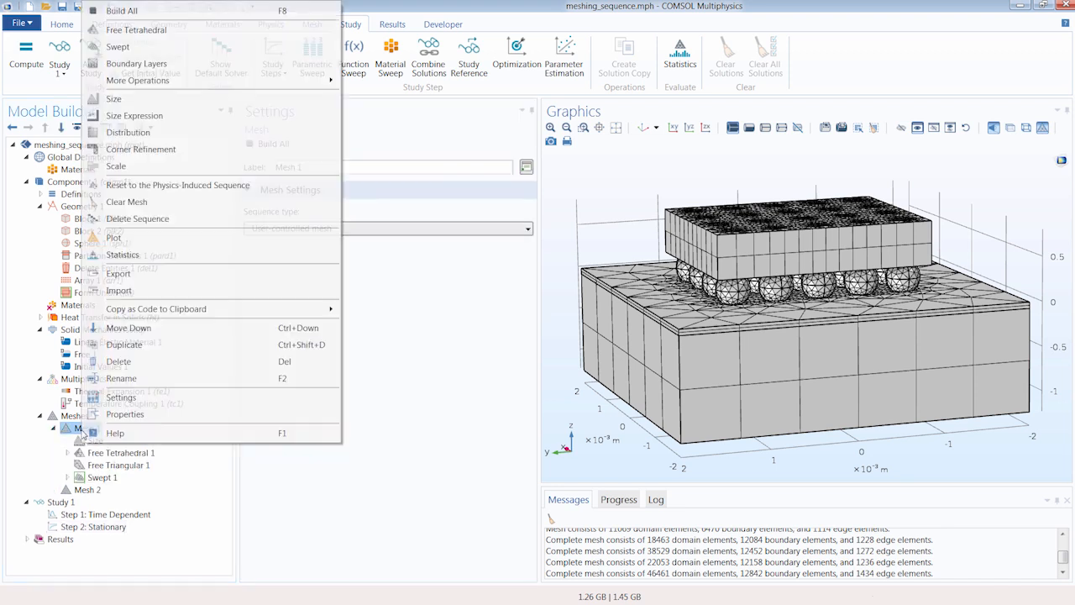
click(162, 258)
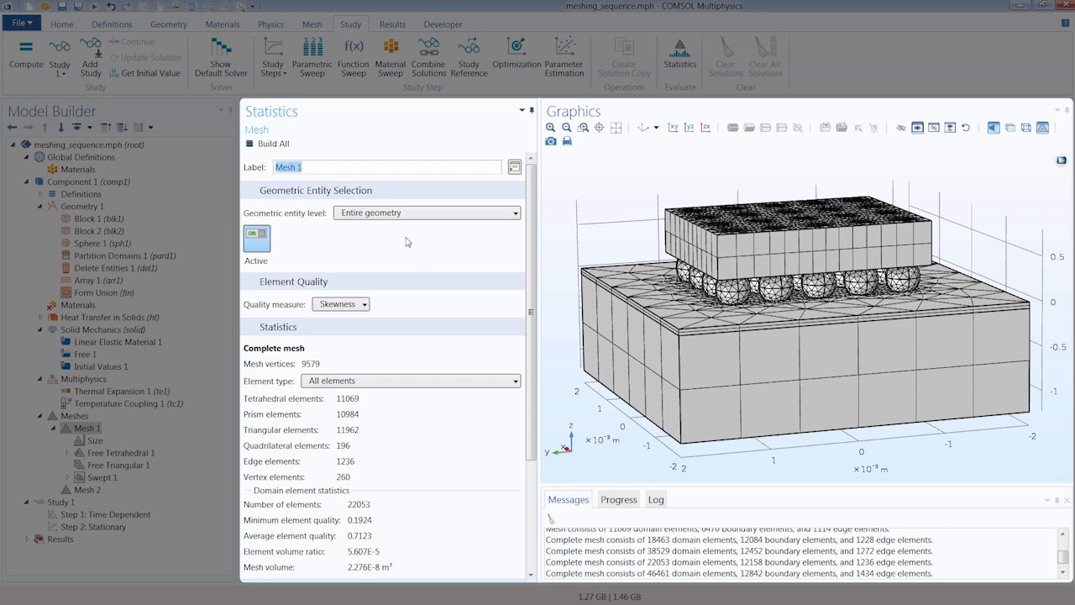
click(396, 213)
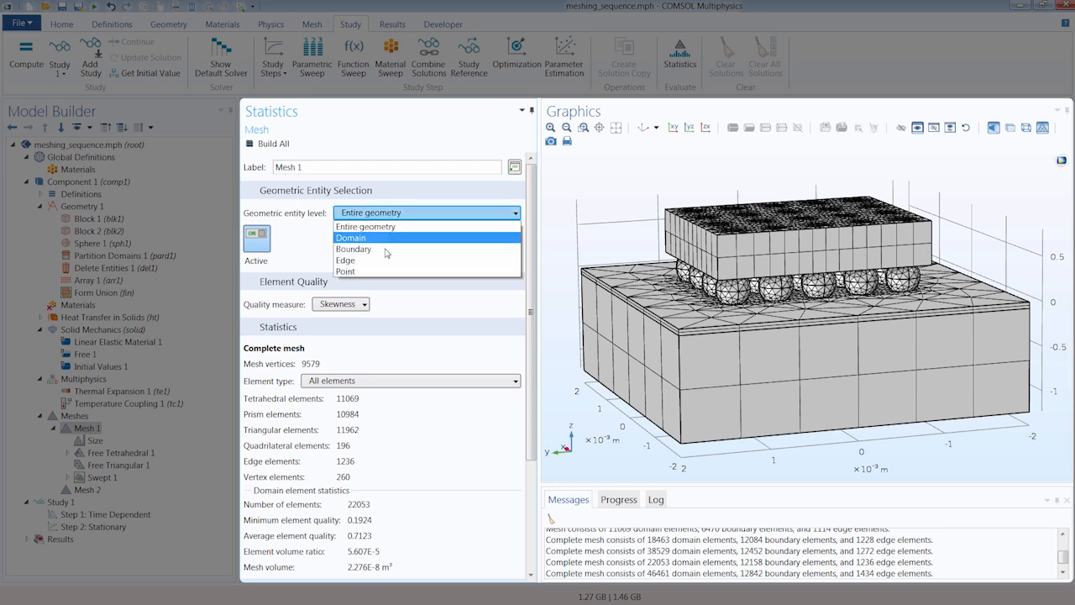
click(289, 233)
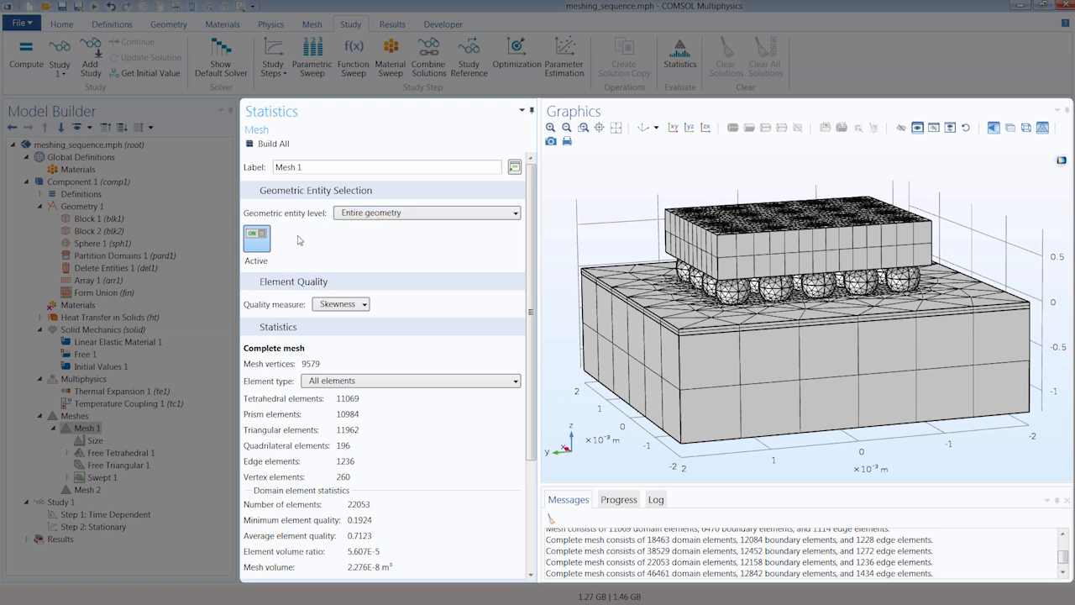
Check the available element quality measures and examine the Element Quality Histogram of Mesh 1
click(358, 306)
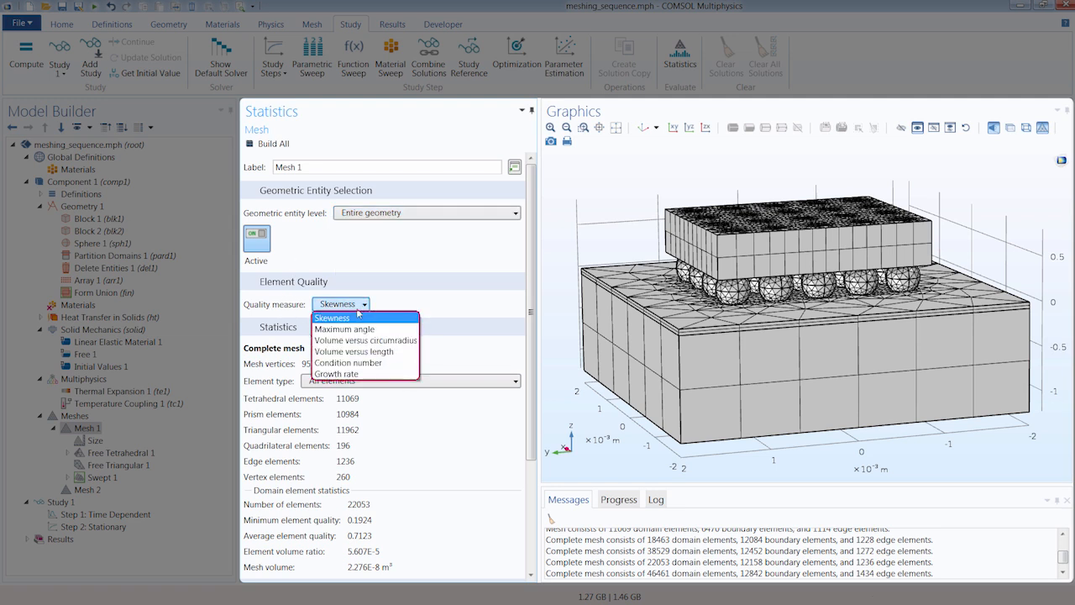
click(422, 308)
scroll(528, 351, down, 1)
scroll(528, 351, down, 3)
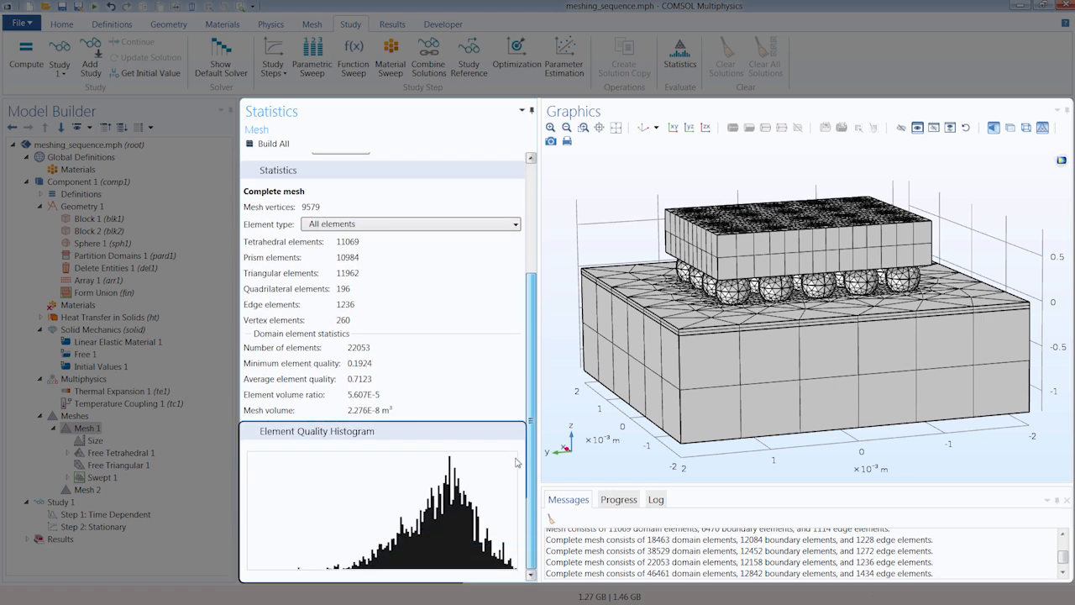